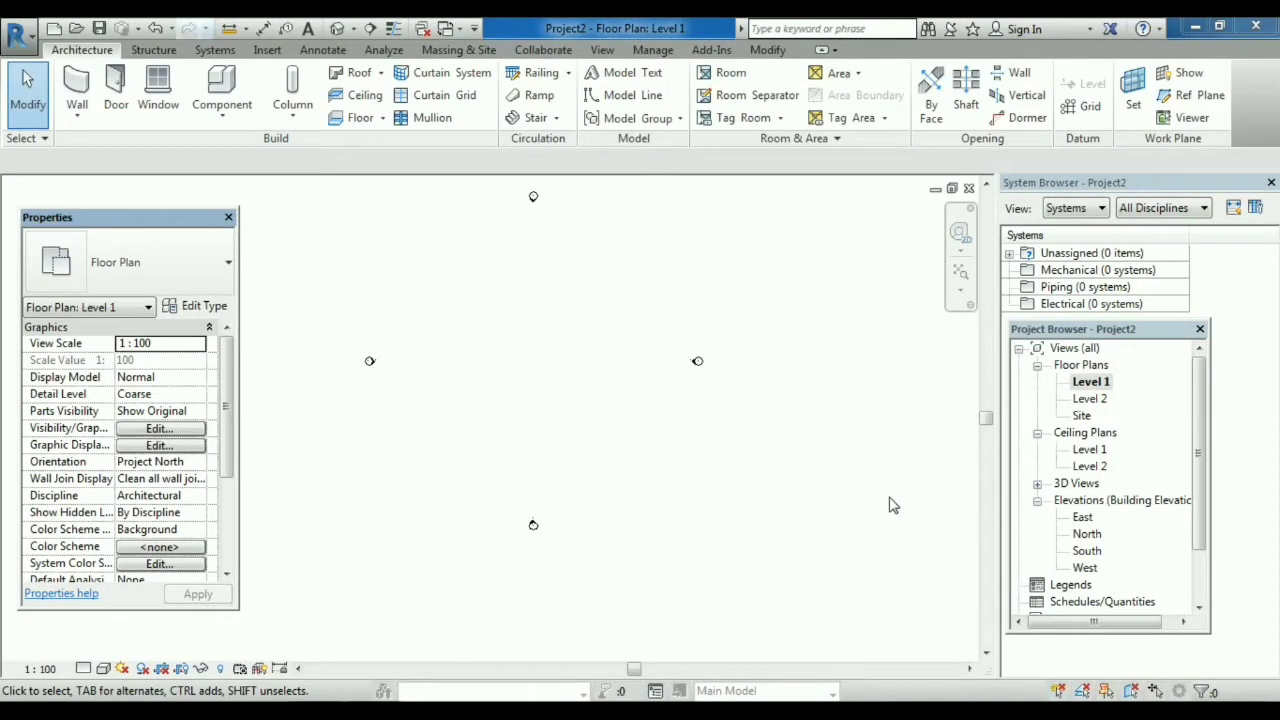
- Draw a plain Curtain Wall running 24000 straight down the Level 1 plan
click(80, 88)
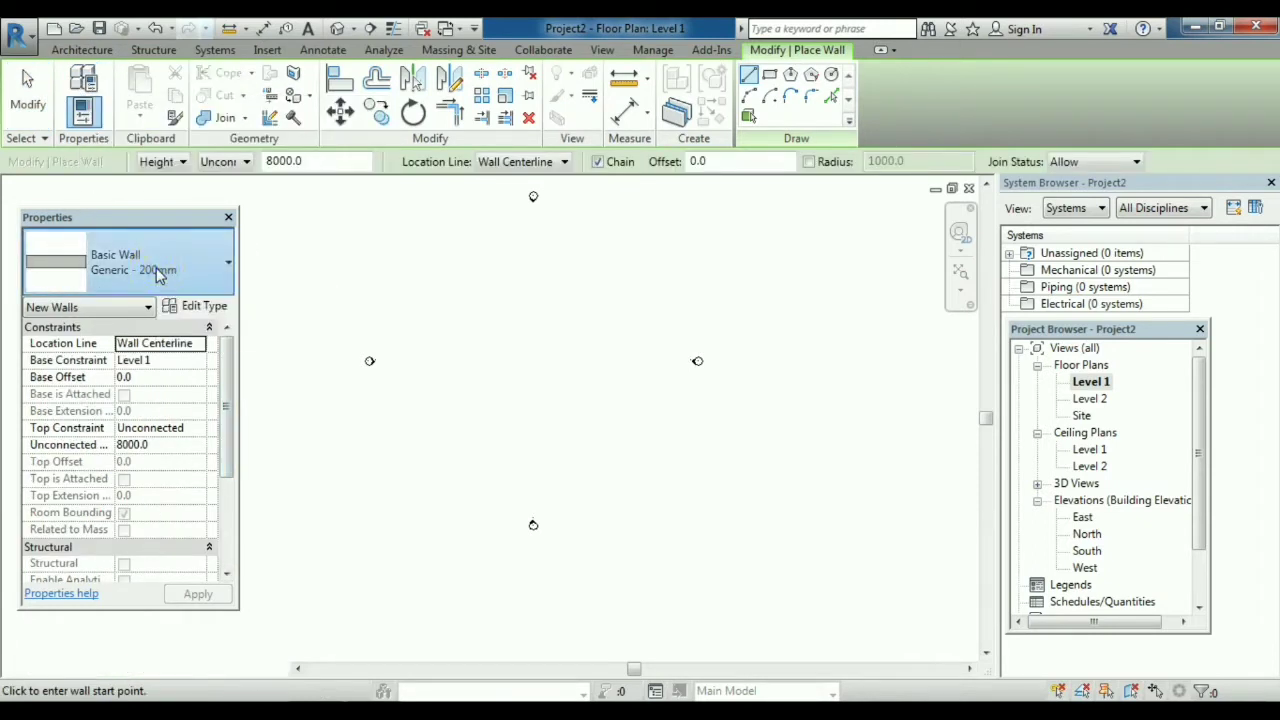
click(157, 277)
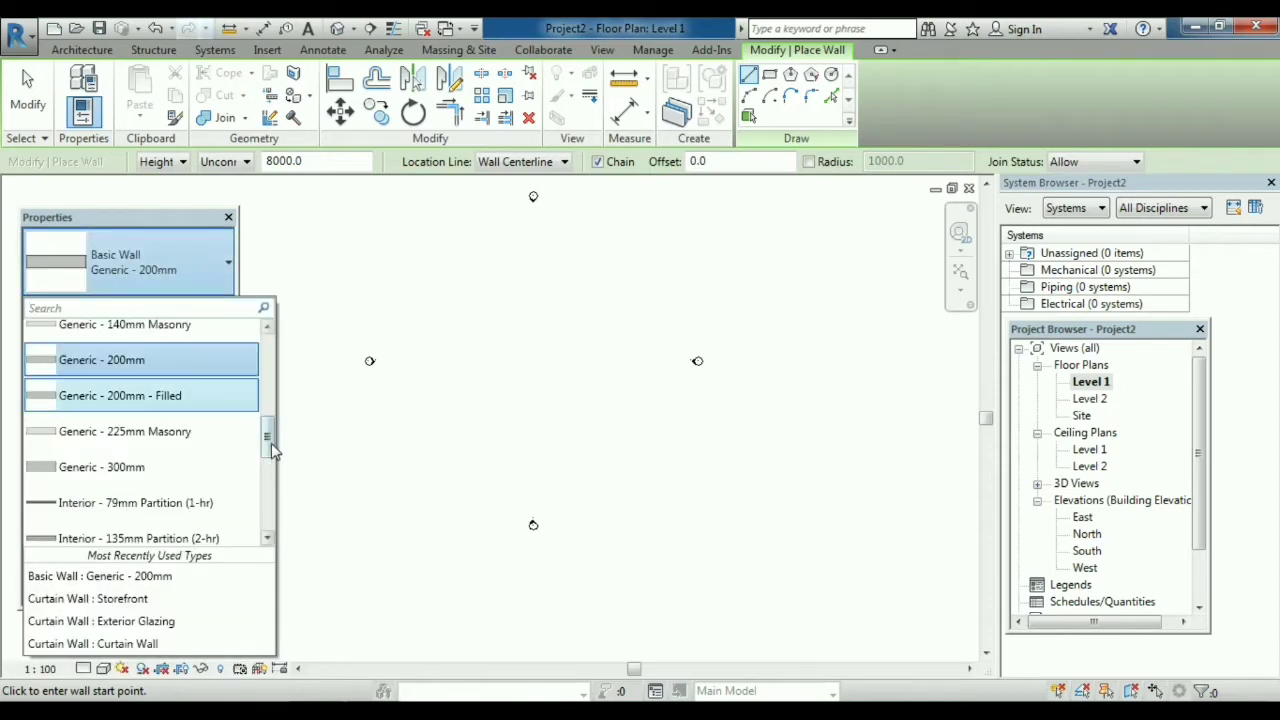
scroll(271, 455, down, 3)
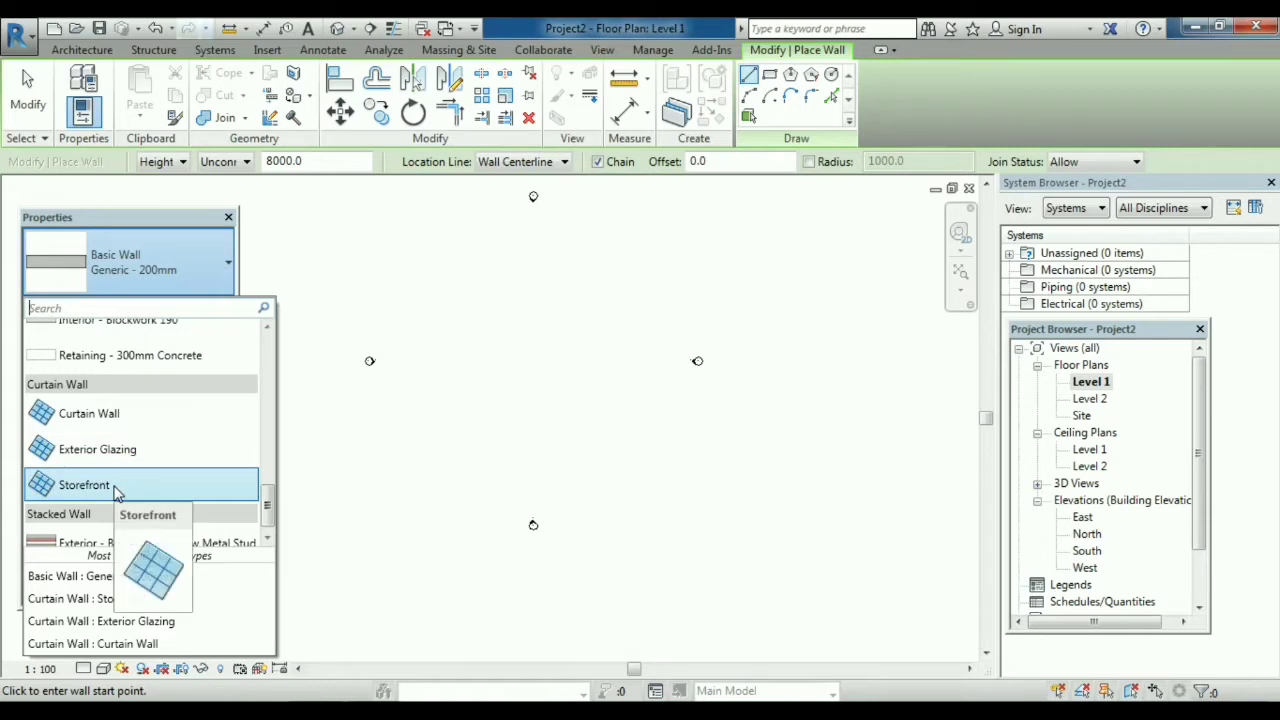
click(116, 424)
click(417, 312)
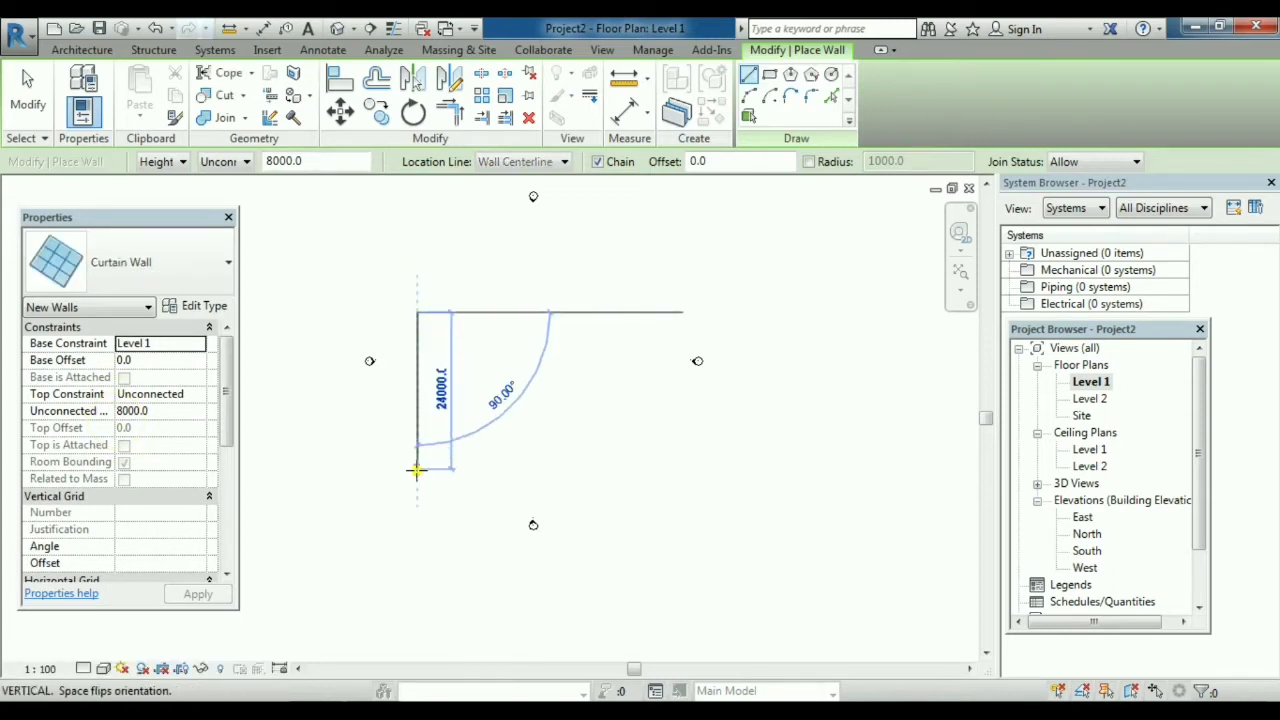
click(417, 470)
key(Escape)
key(Escape)
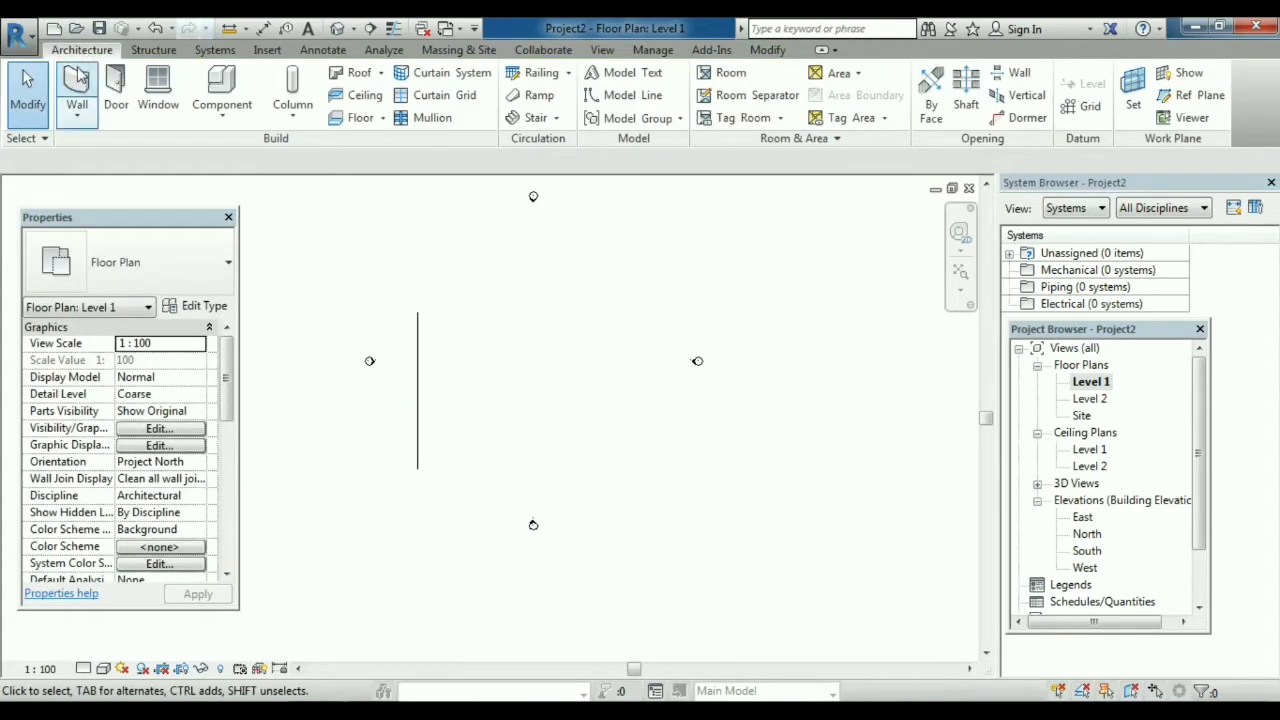
- Draw a 24000-long Exterior Glazing curtain wall parallel to the first wall
click(77, 85)
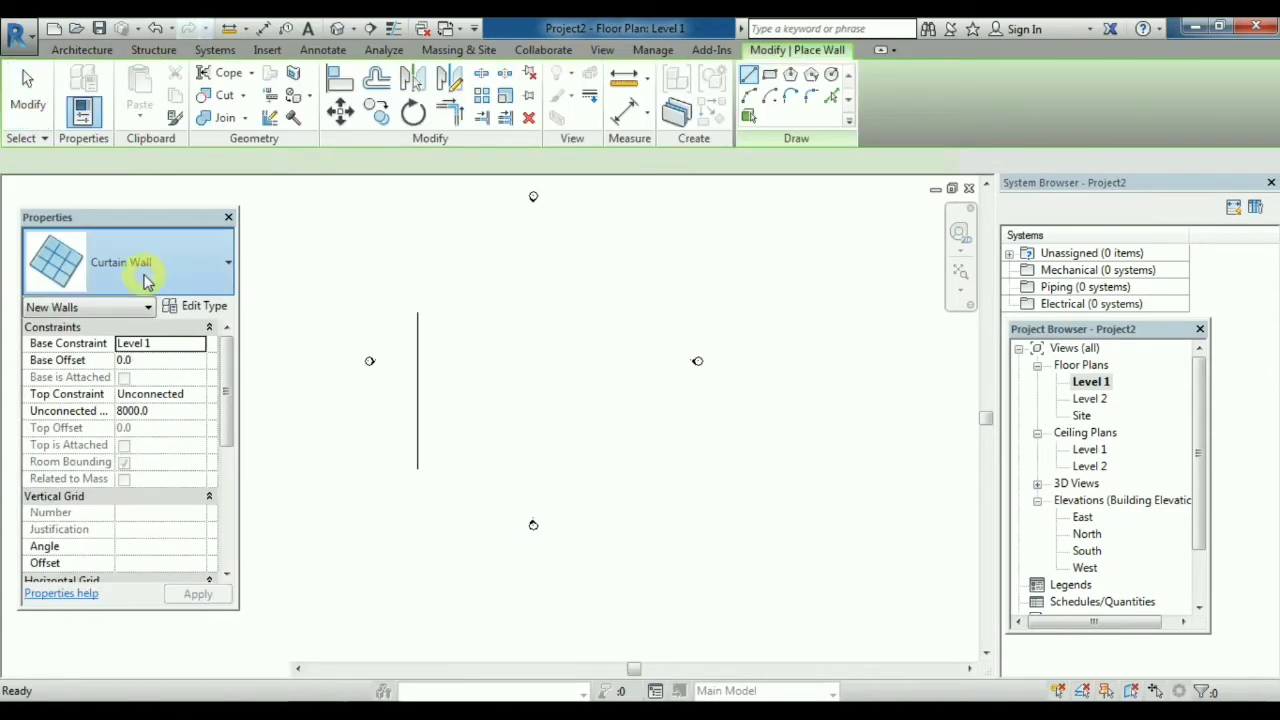
click(145, 282)
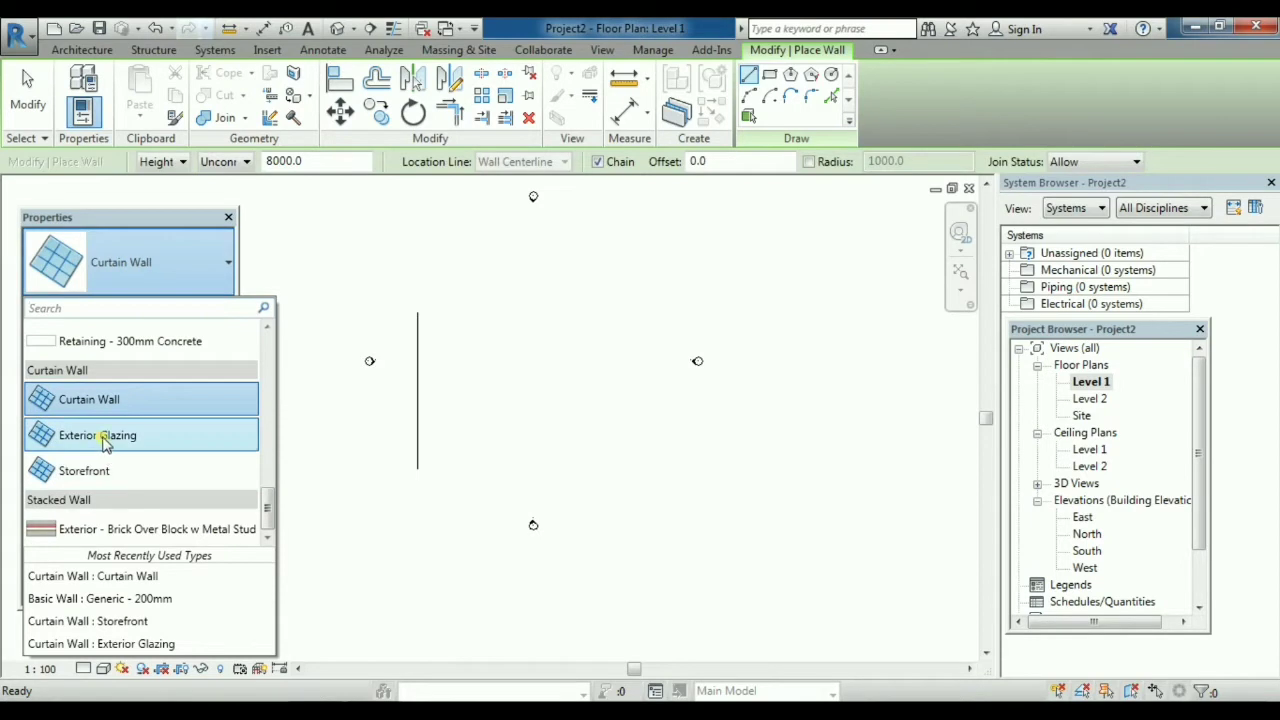
click(476, 312)
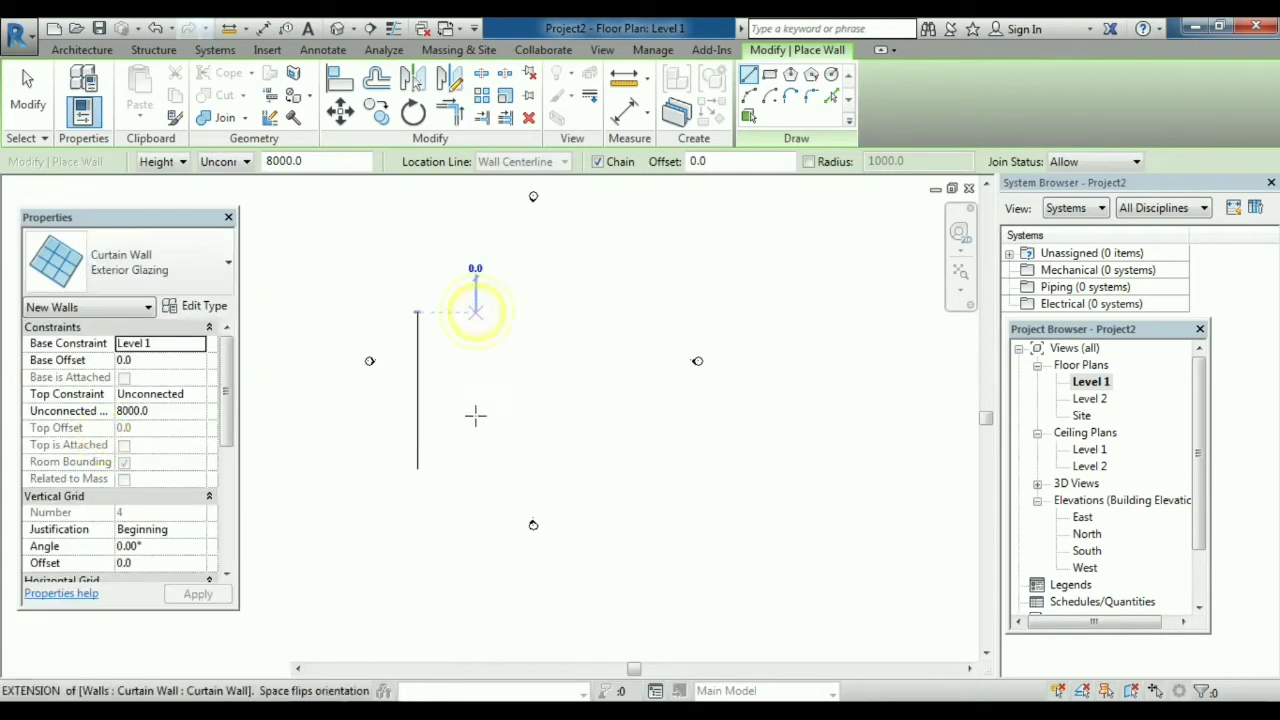
click(475, 468)
key(Escape)
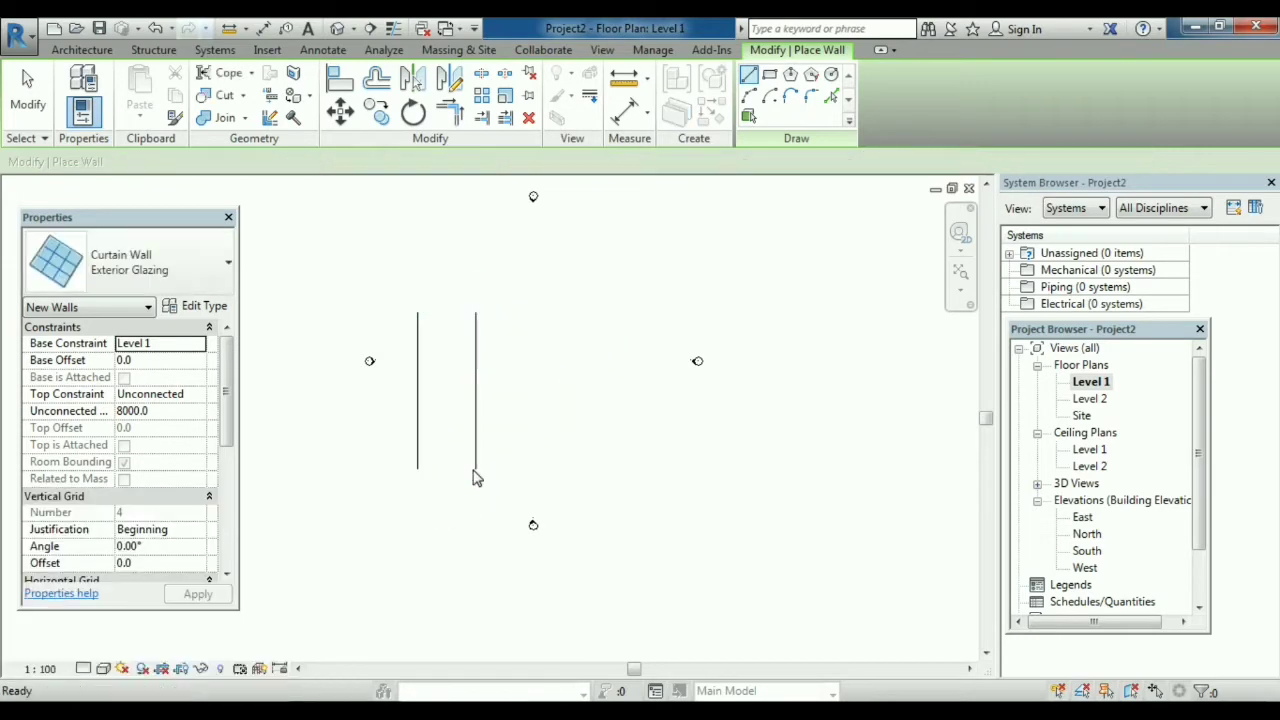
key(Escape)
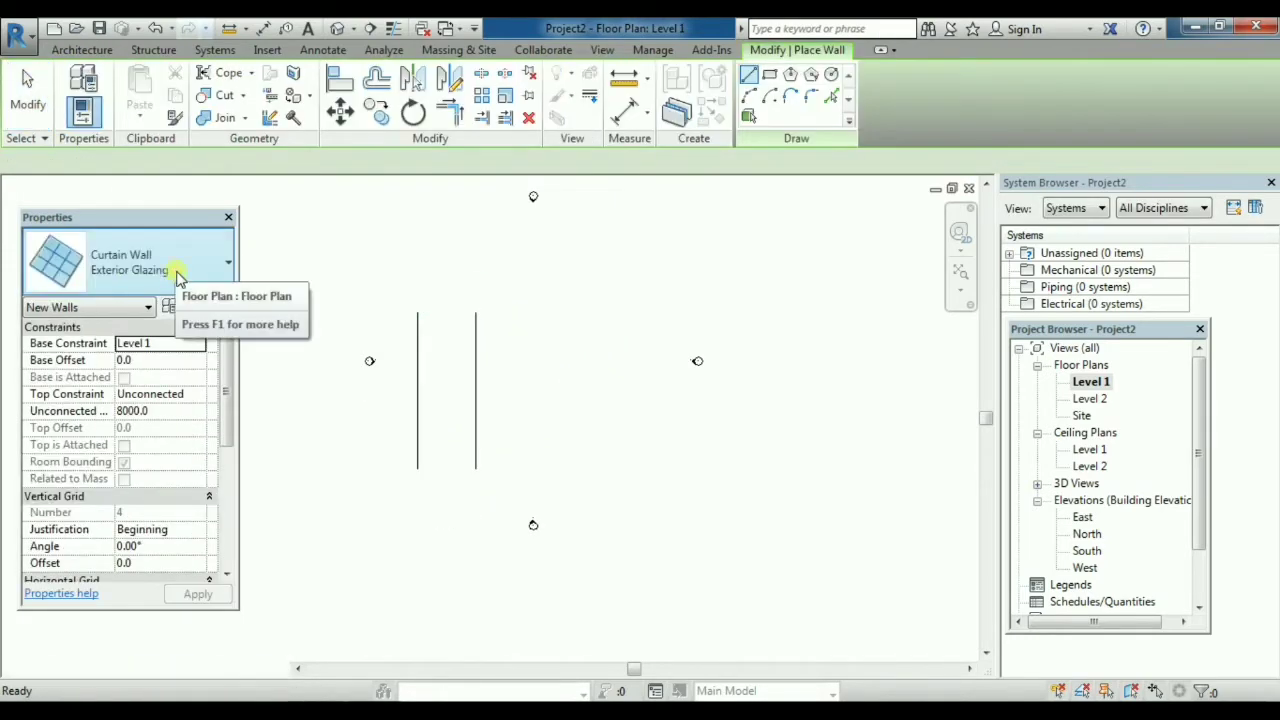
- Draw a 24000-long Storefront curtain wall beside the others, aligned at the top
click(178, 279)
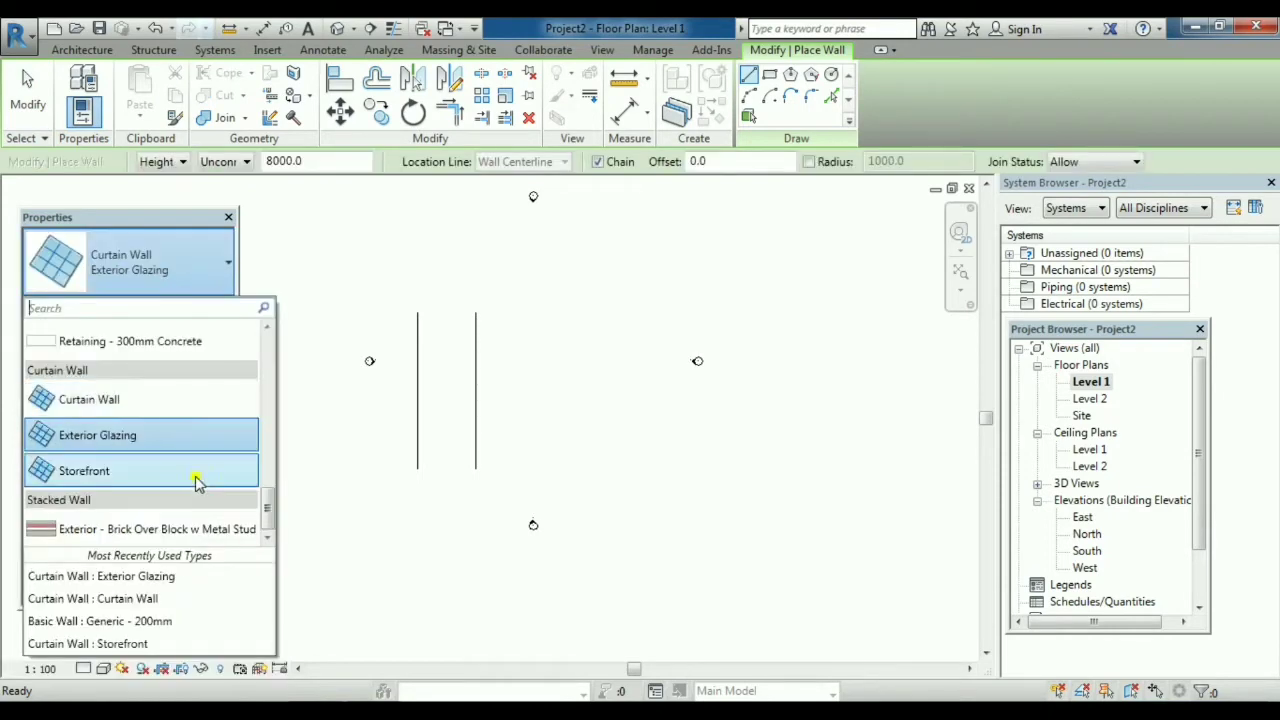
click(196, 472)
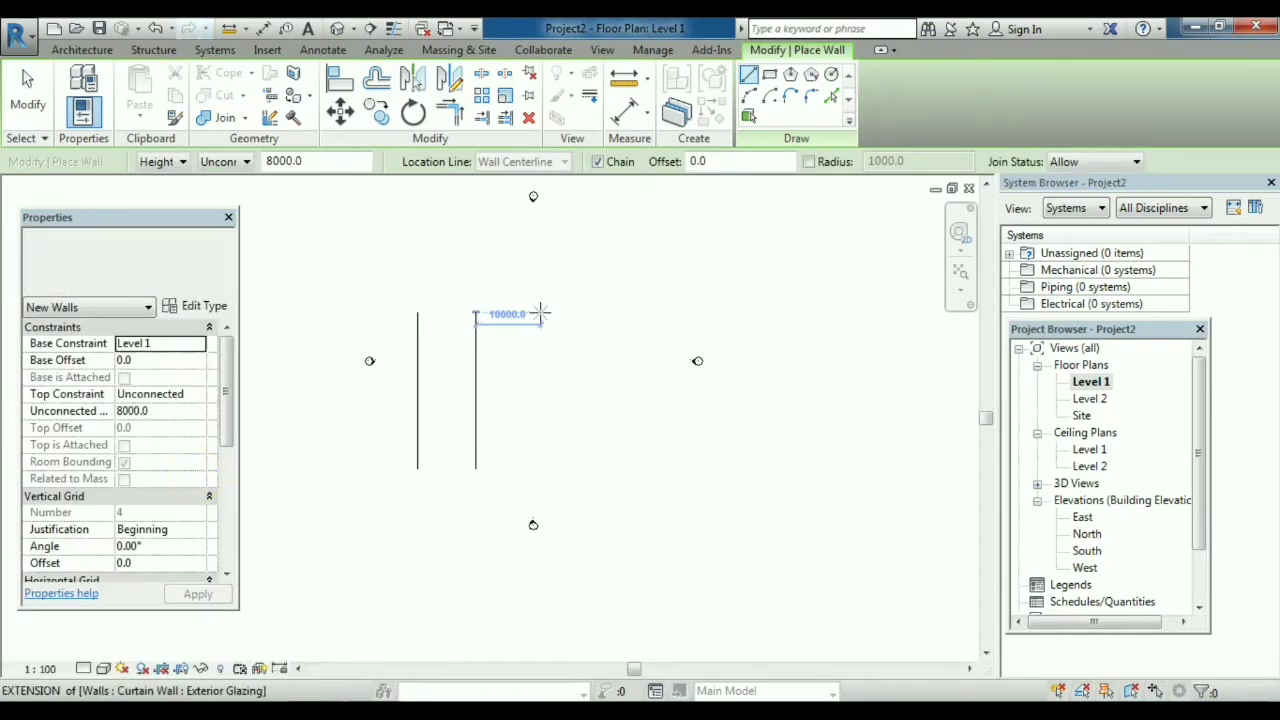
click(540, 313)
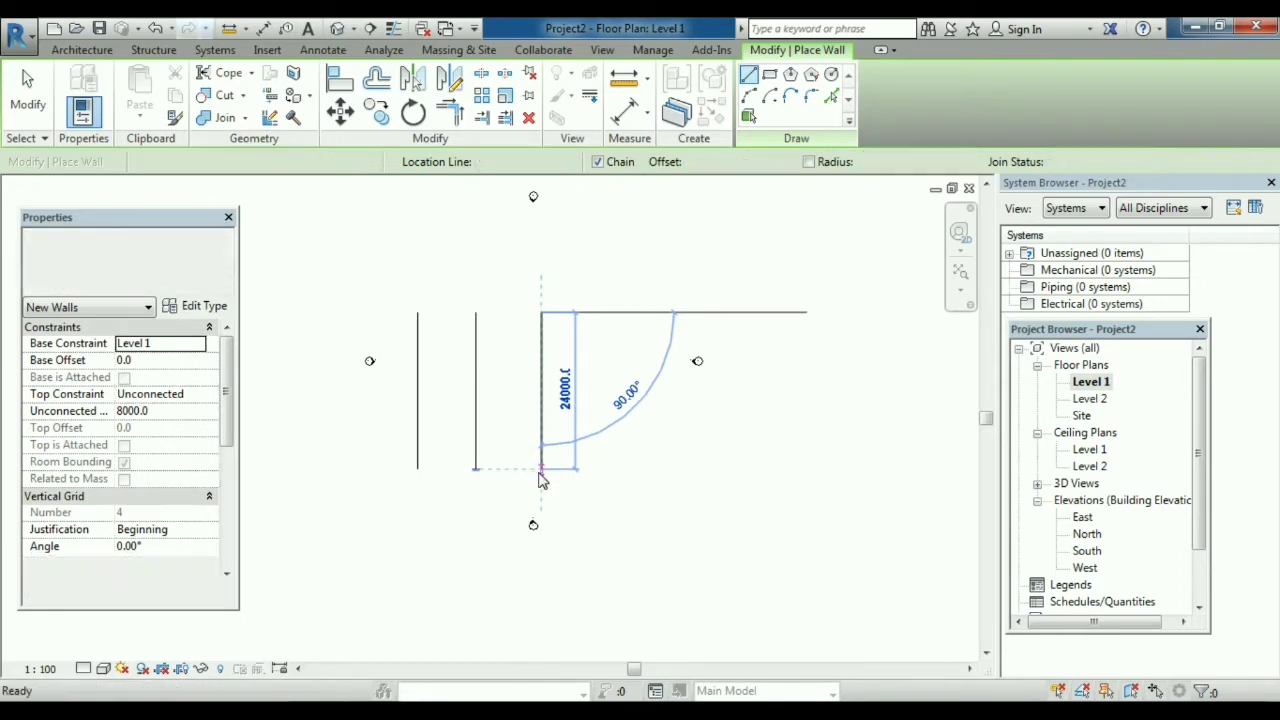
click(538, 471)
key(Escape)
key(Escape)
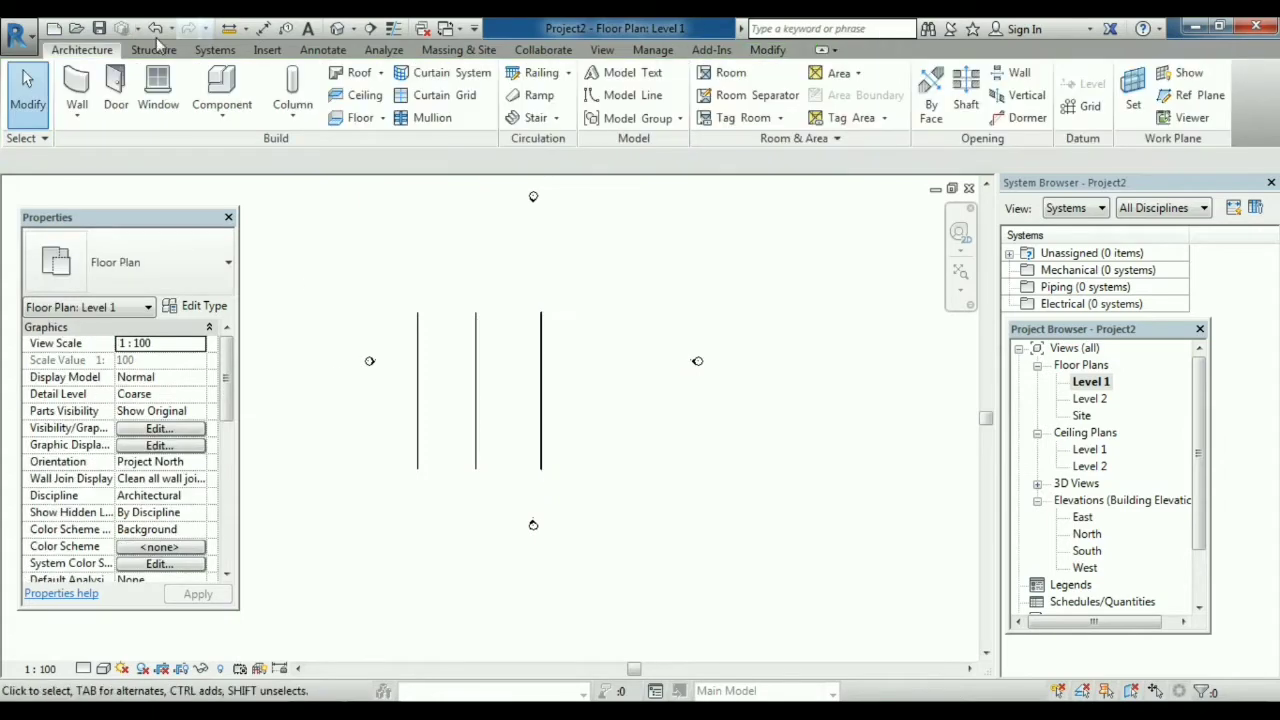
- In the default 3D view, orbit and inspect the Exterior Glazing and Storefront walls in turn
click(338, 30)
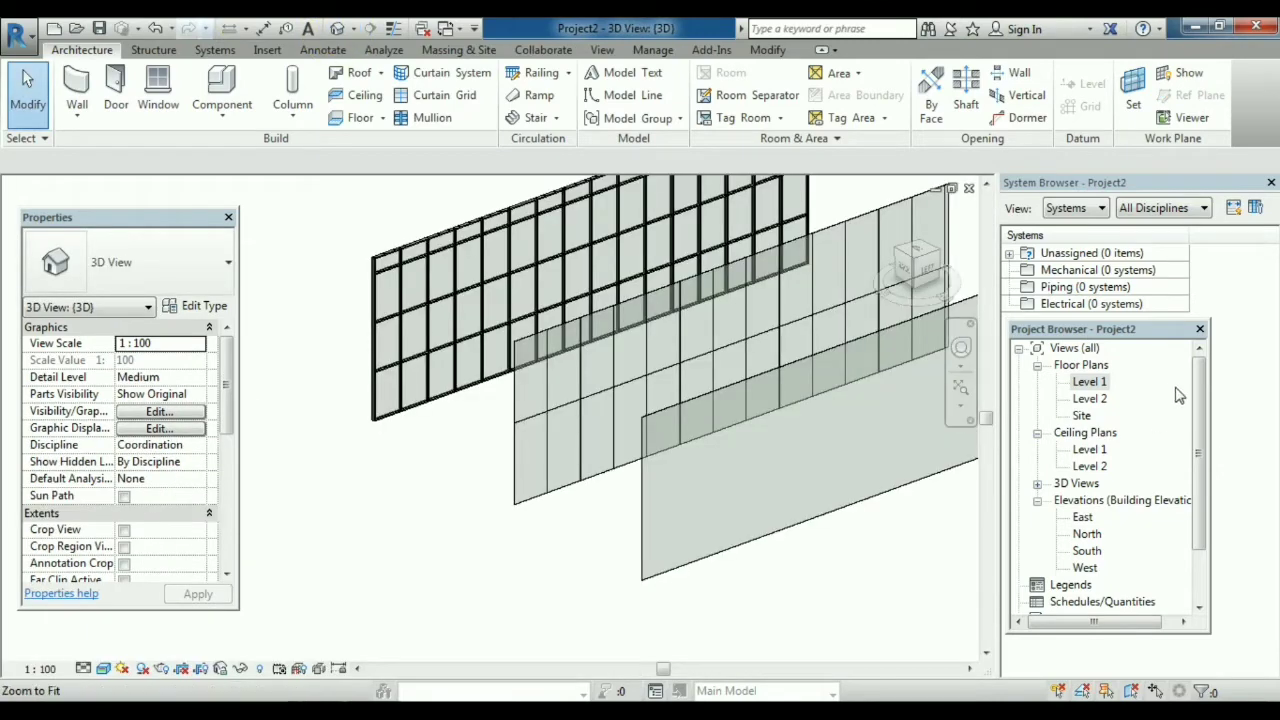
shift+middle_drag(855, 563, 455, 365)
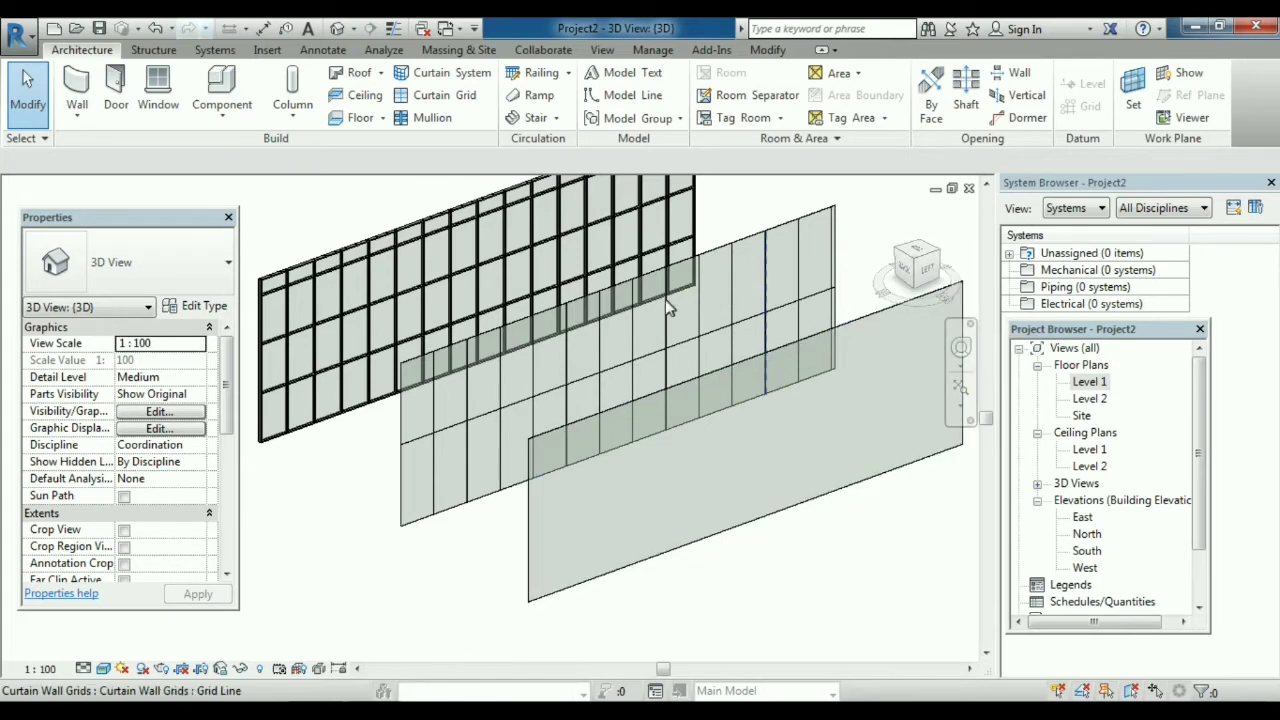
click(826, 220)
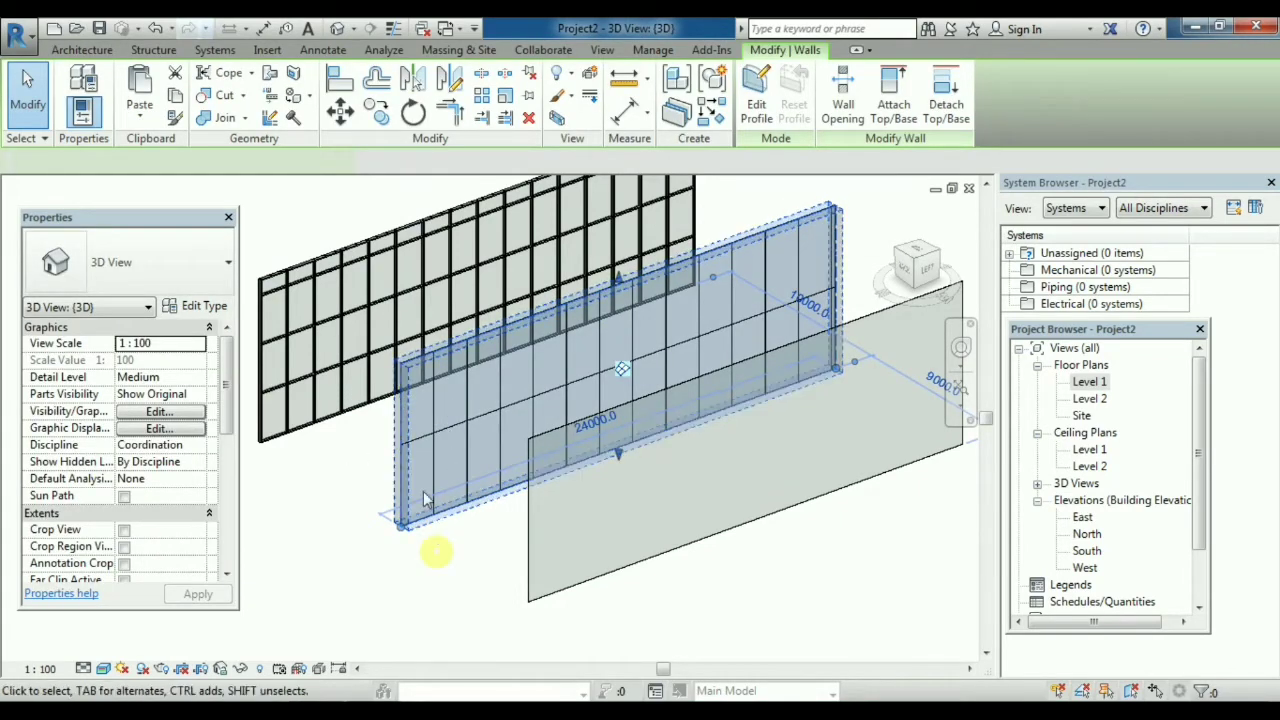
click(436, 551)
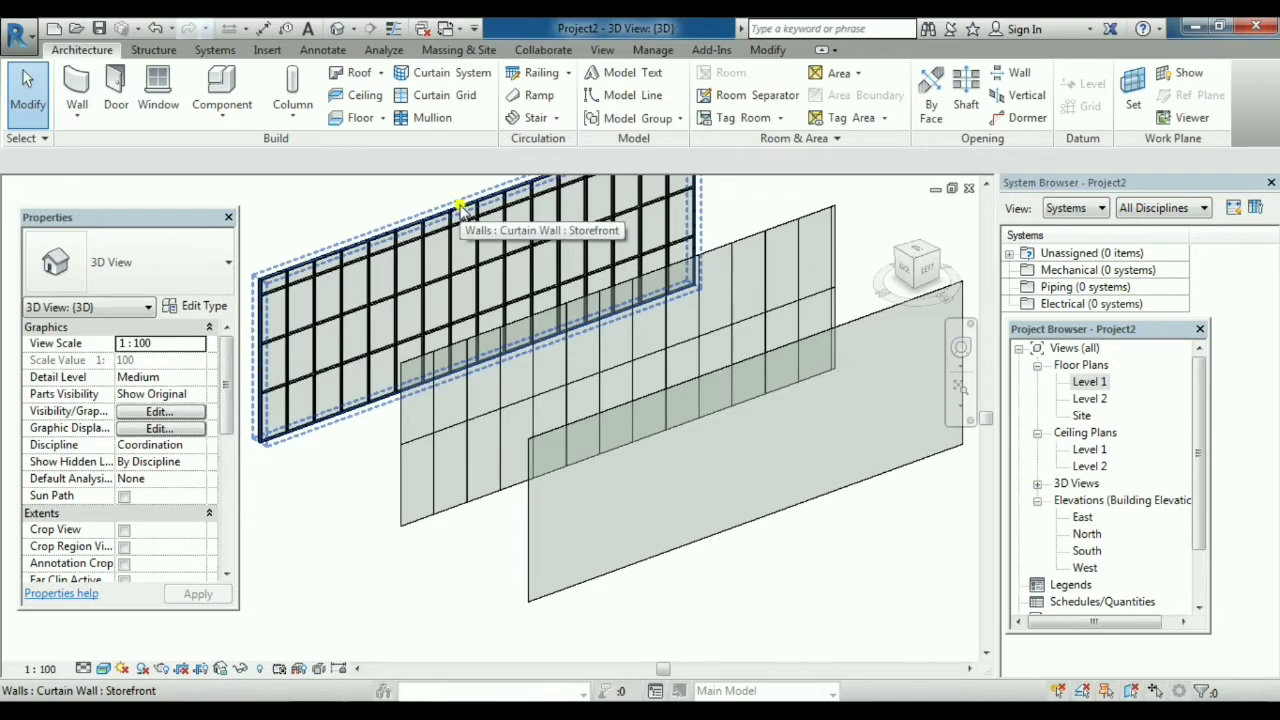
click(370, 256)
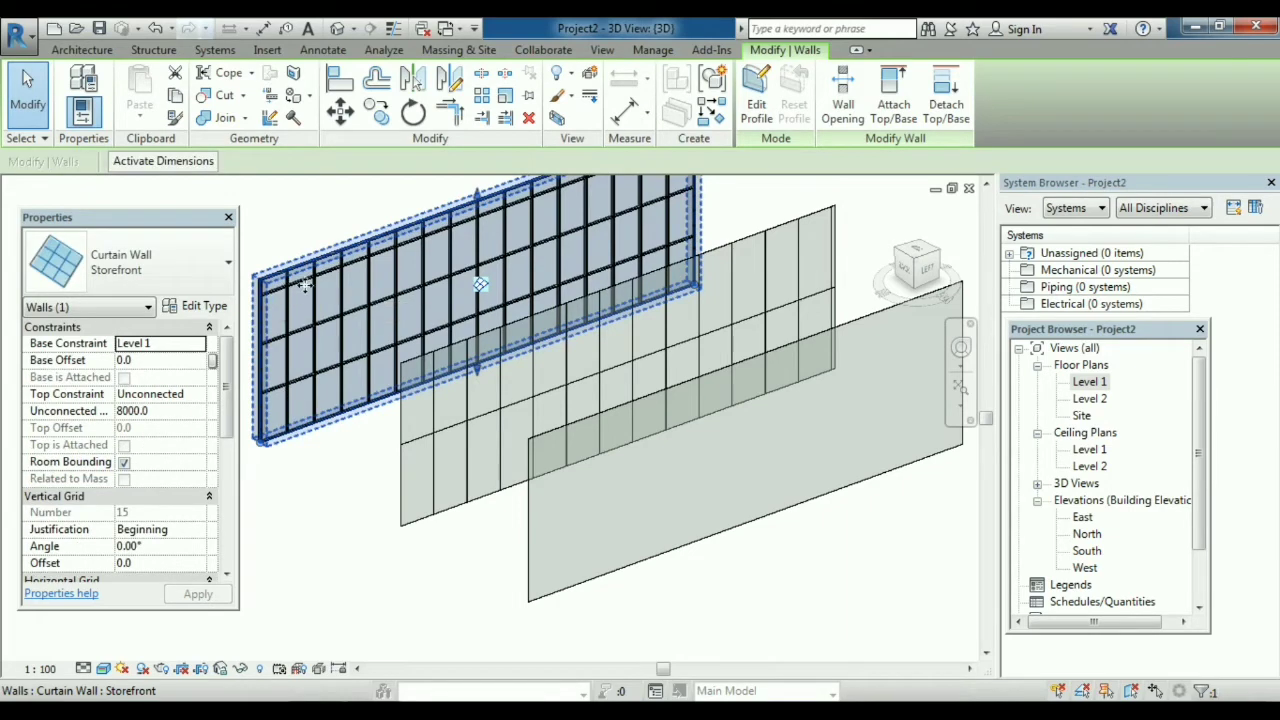
click(750, 203)
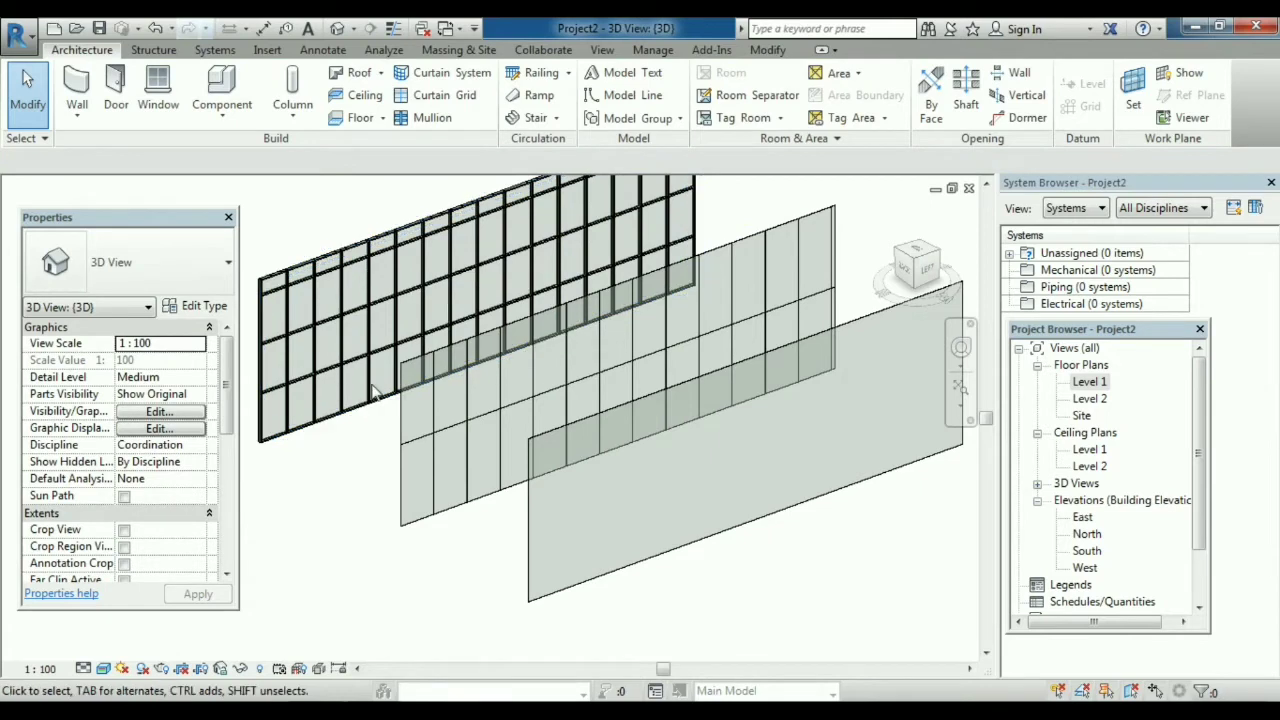
- Delete the plain front curtain wall and hide the System Browser with F9
middle_drag(365, 490, 443, 586)
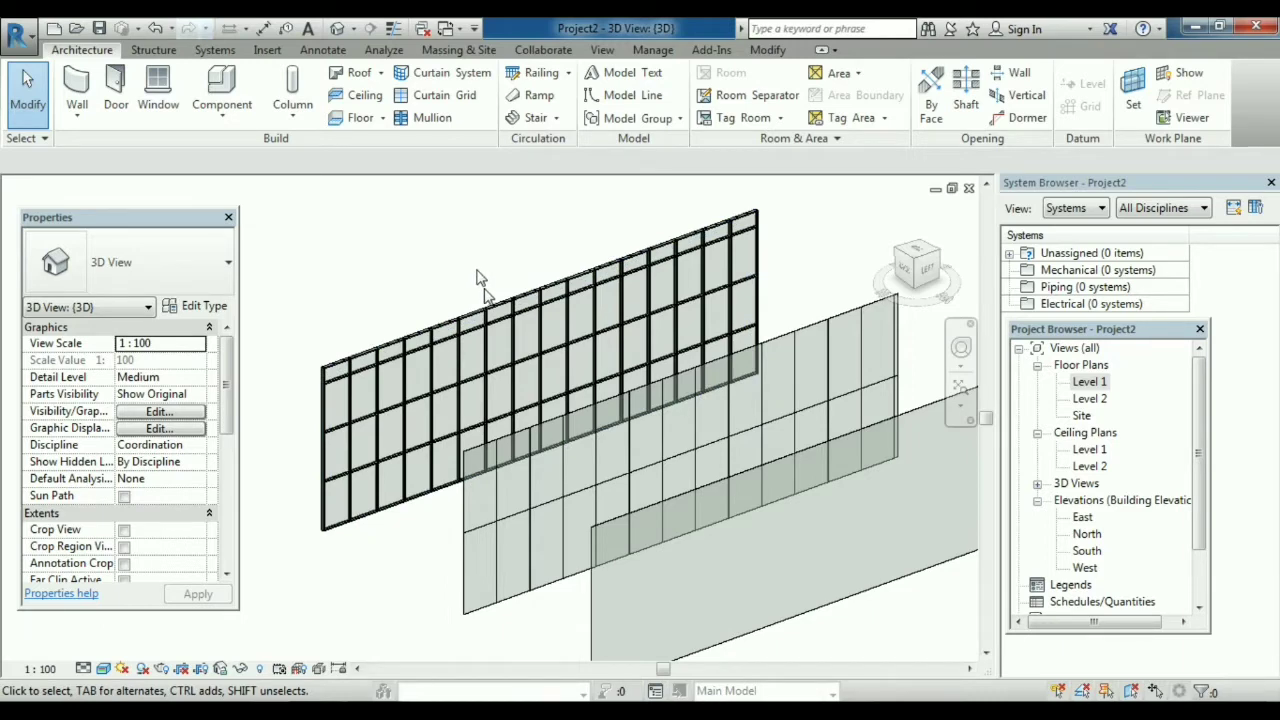
middle_drag(545, 565, 549, 483)
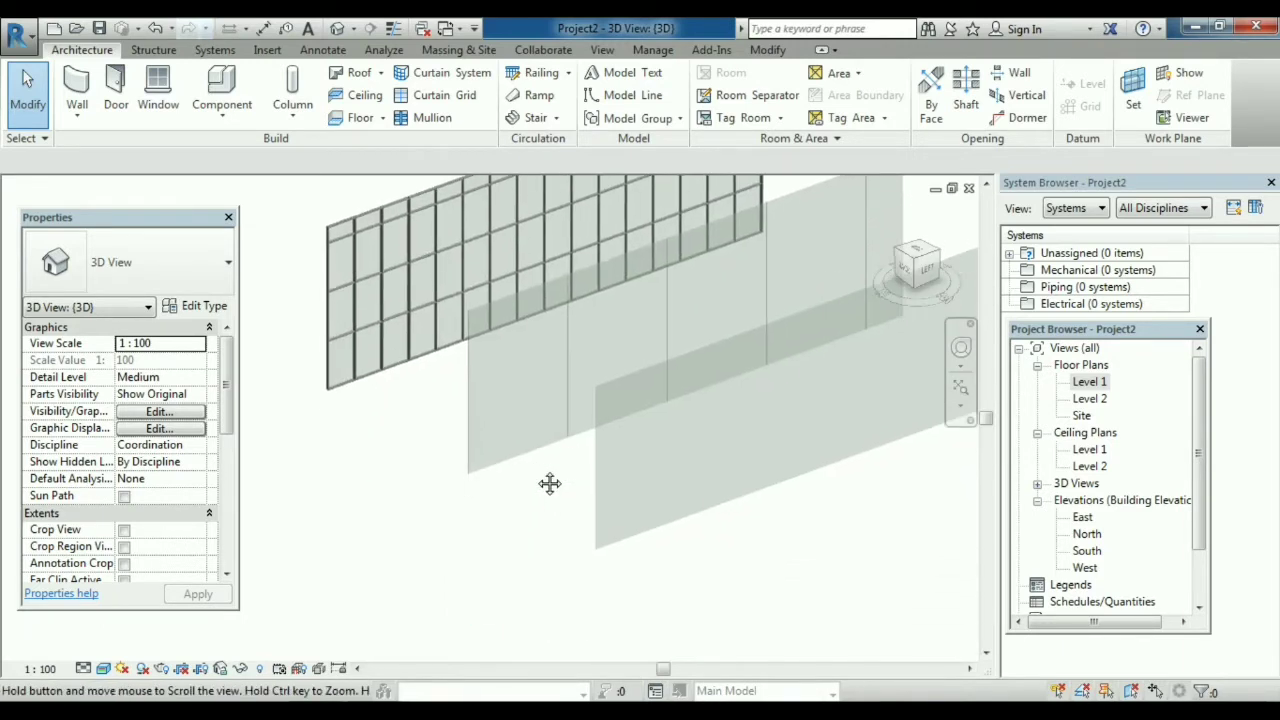
click(660, 532)
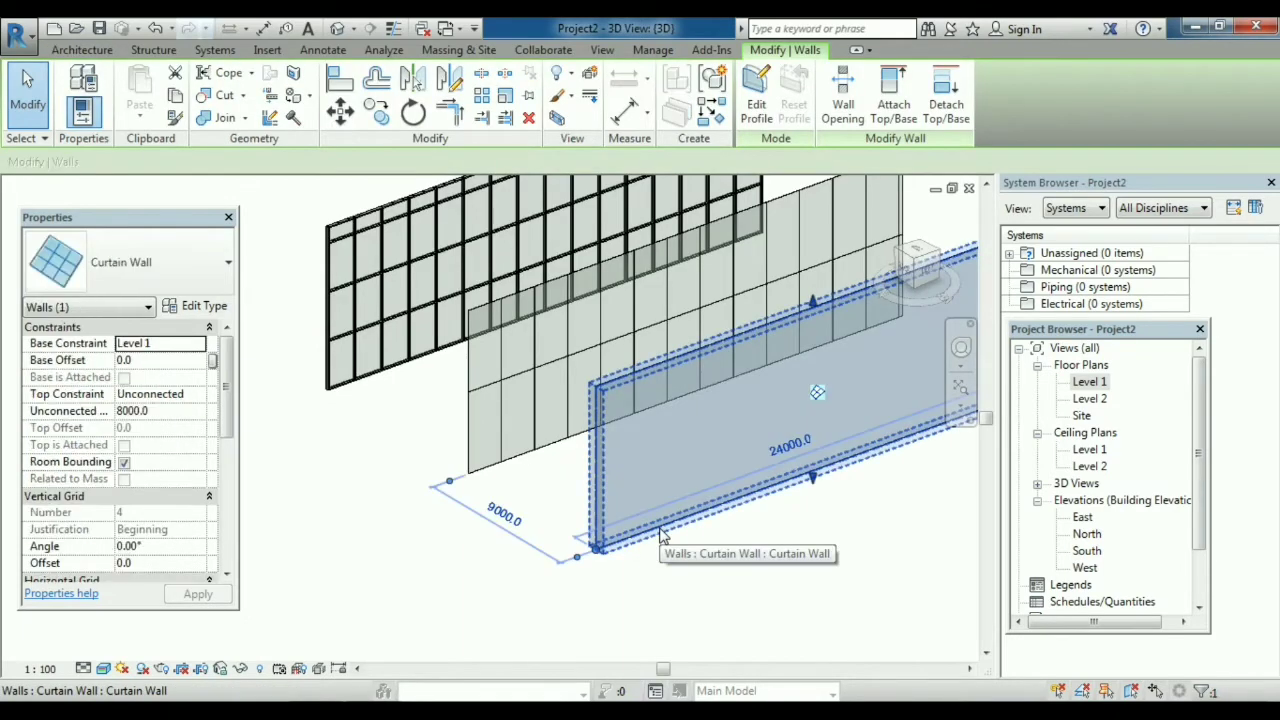
key(Delete)
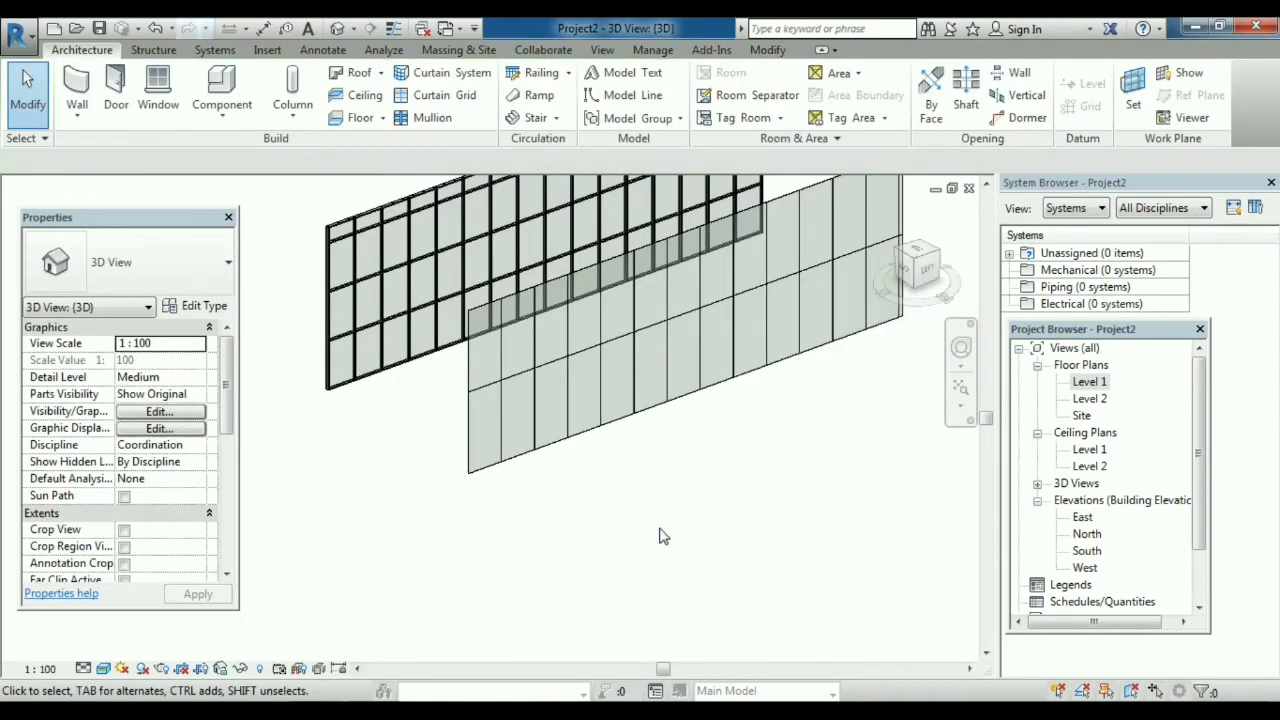
key(F9)
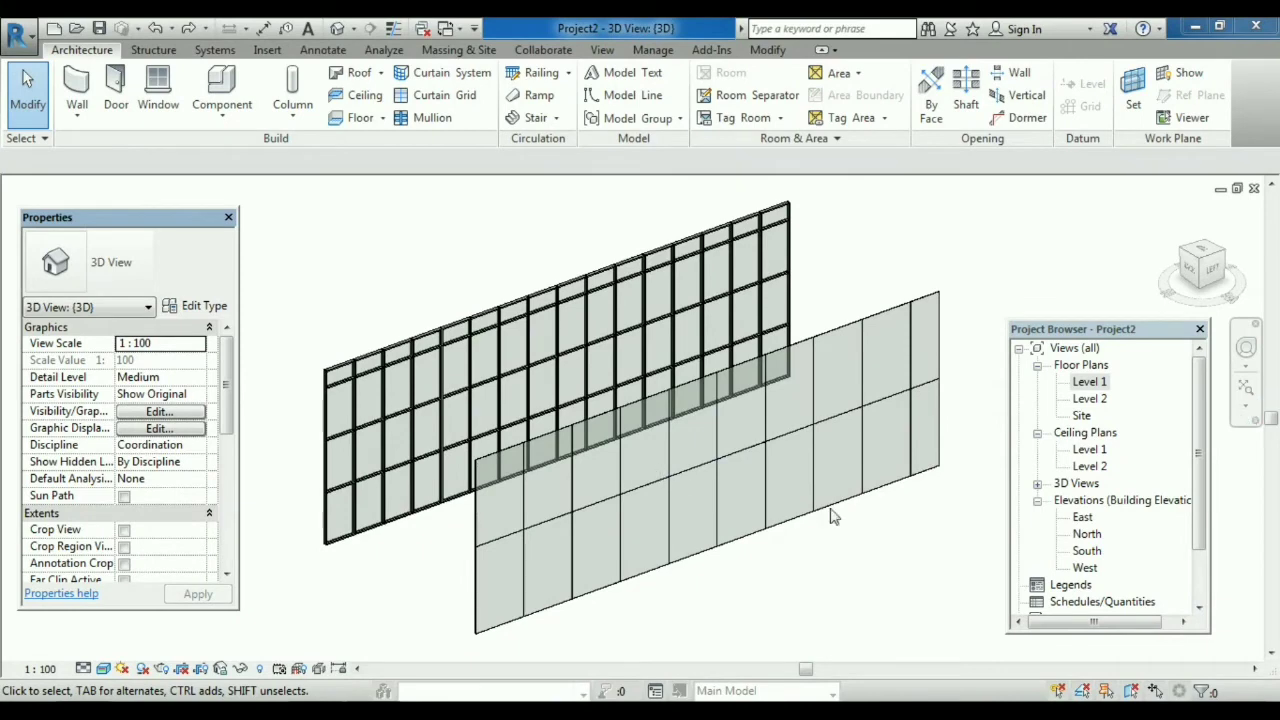
click(1245, 405)
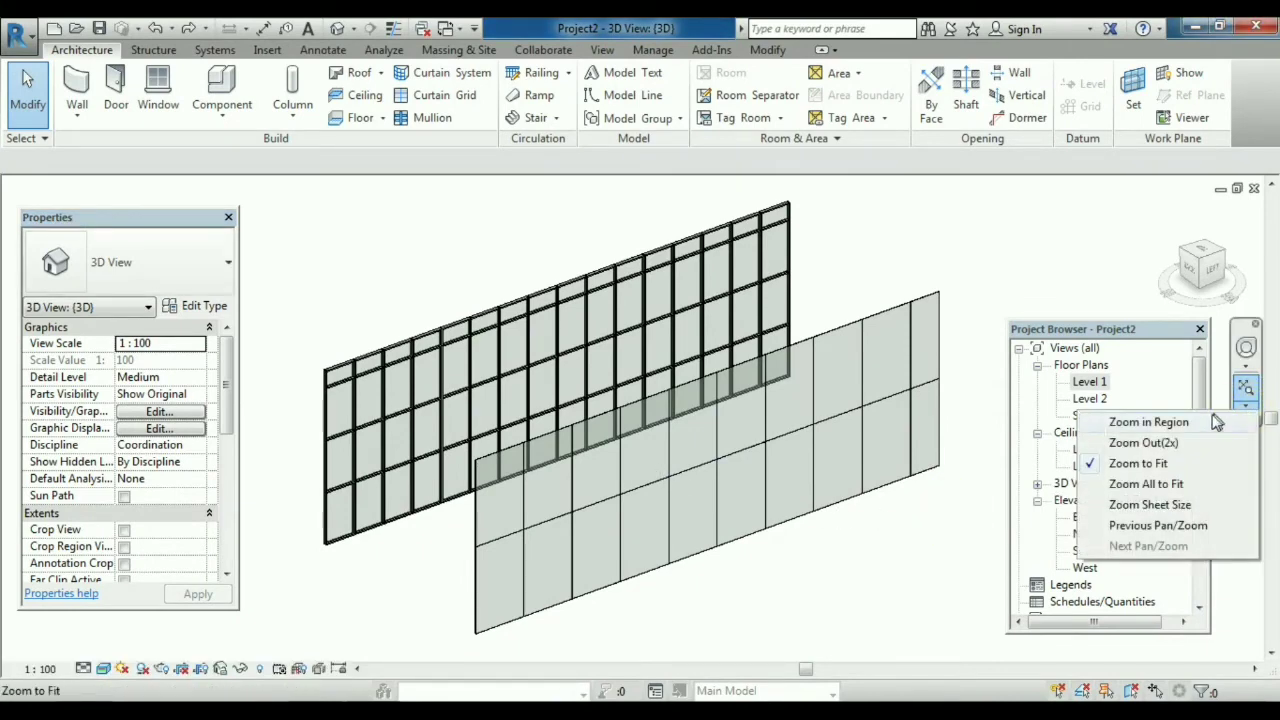
- Zoom into a region around the Exterior Glazing wall and pan until it is fully visible
click(1149, 422)
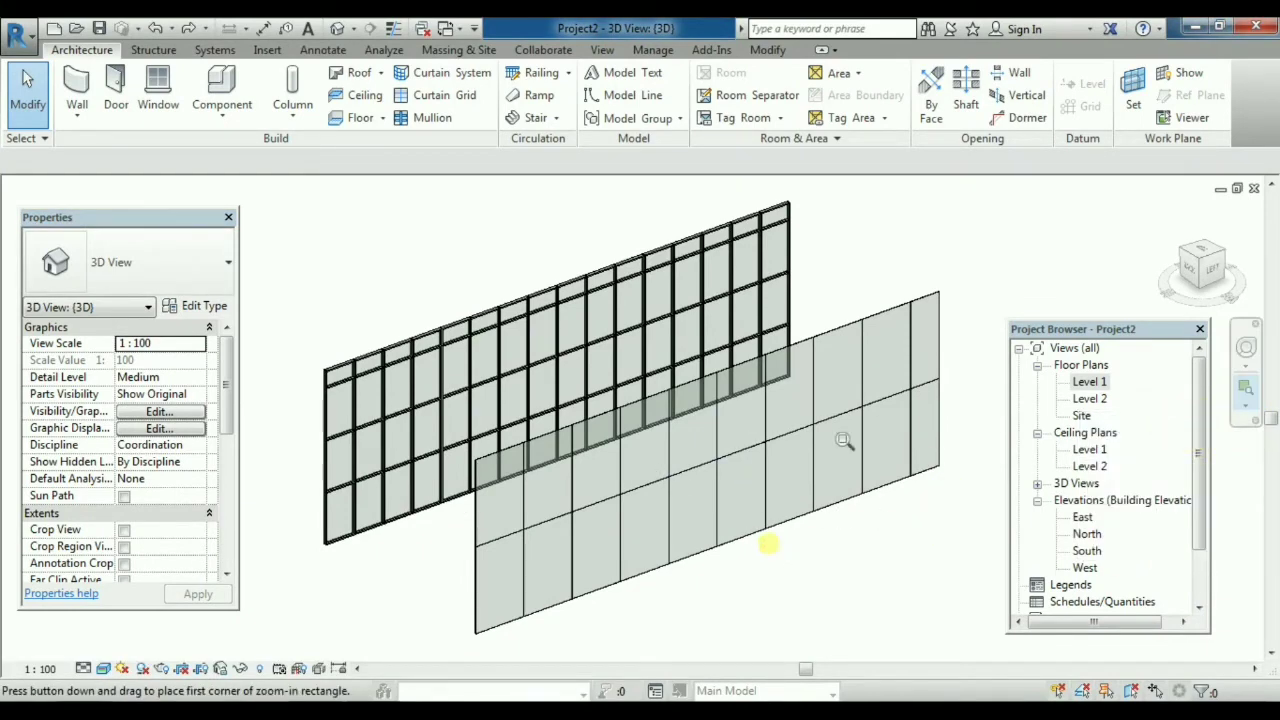
drag(768, 542, 955, 285)
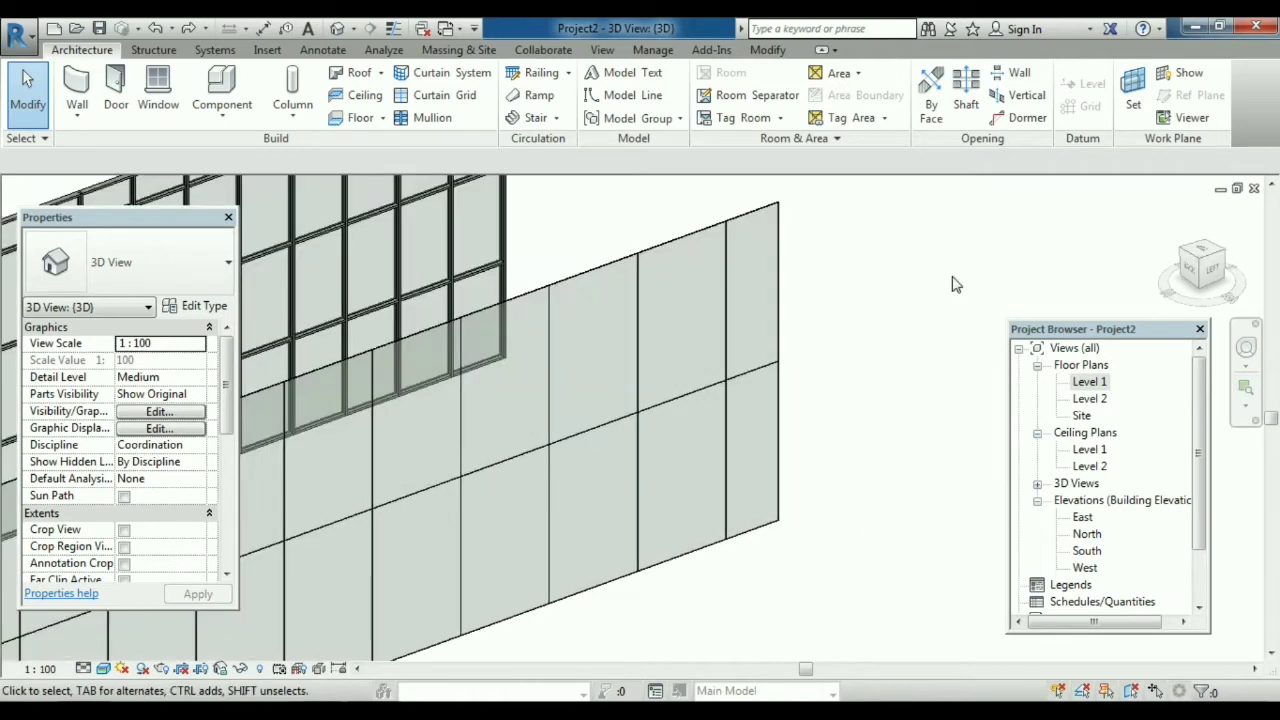
middle_drag(629, 645, 815, 588)
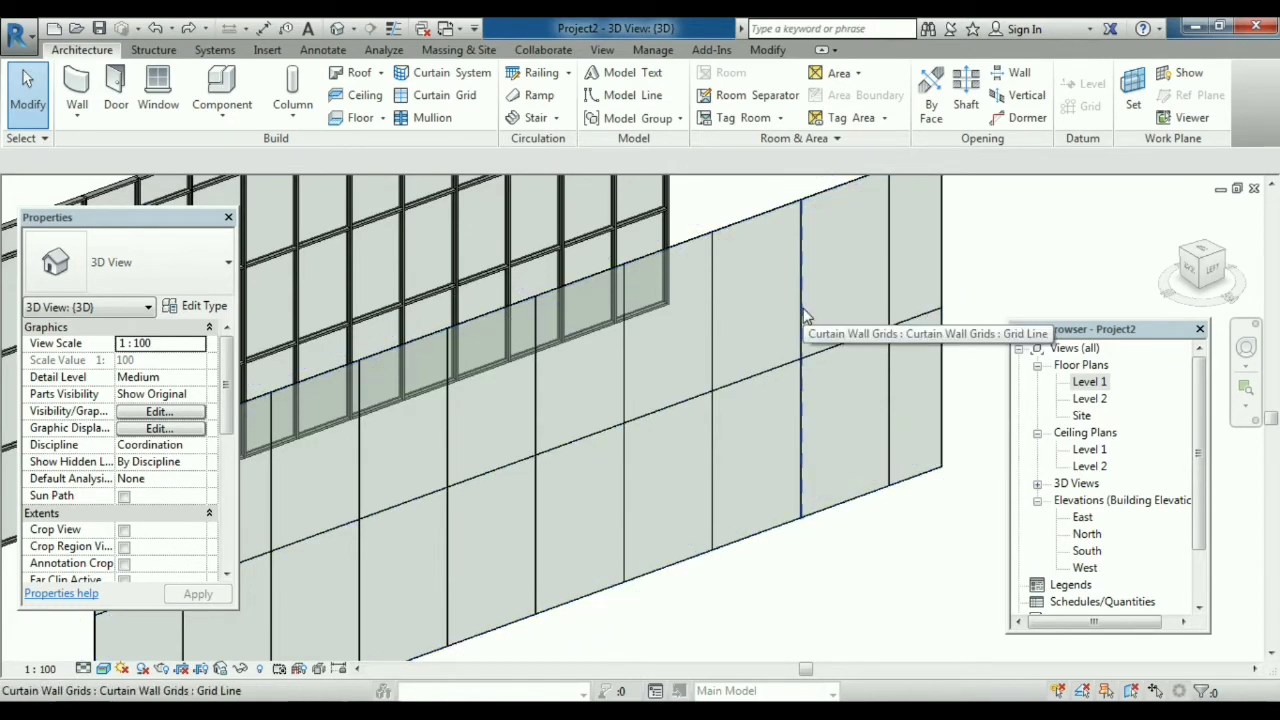
middle_drag(800, 614, 1008, 484)
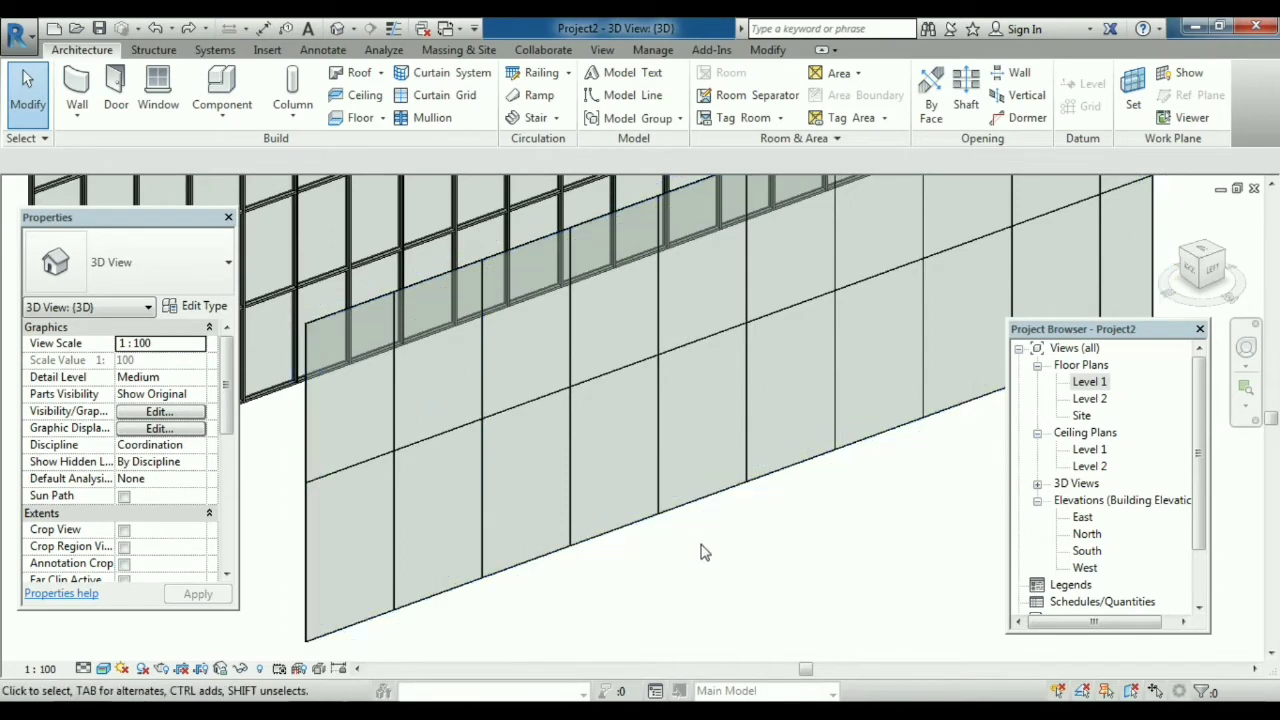
- Set the Exterior Glazing type's Vertical Grid Spacing to 4000 and apply it
click(765, 483)
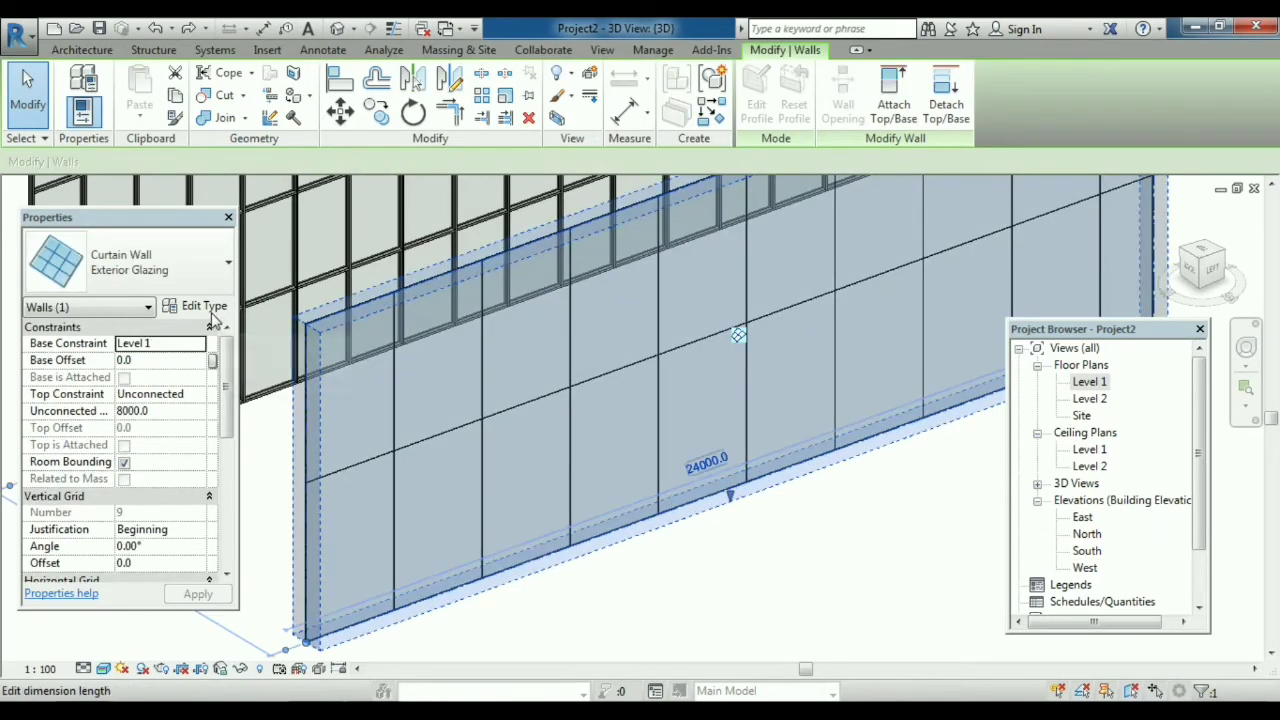
click(208, 309)
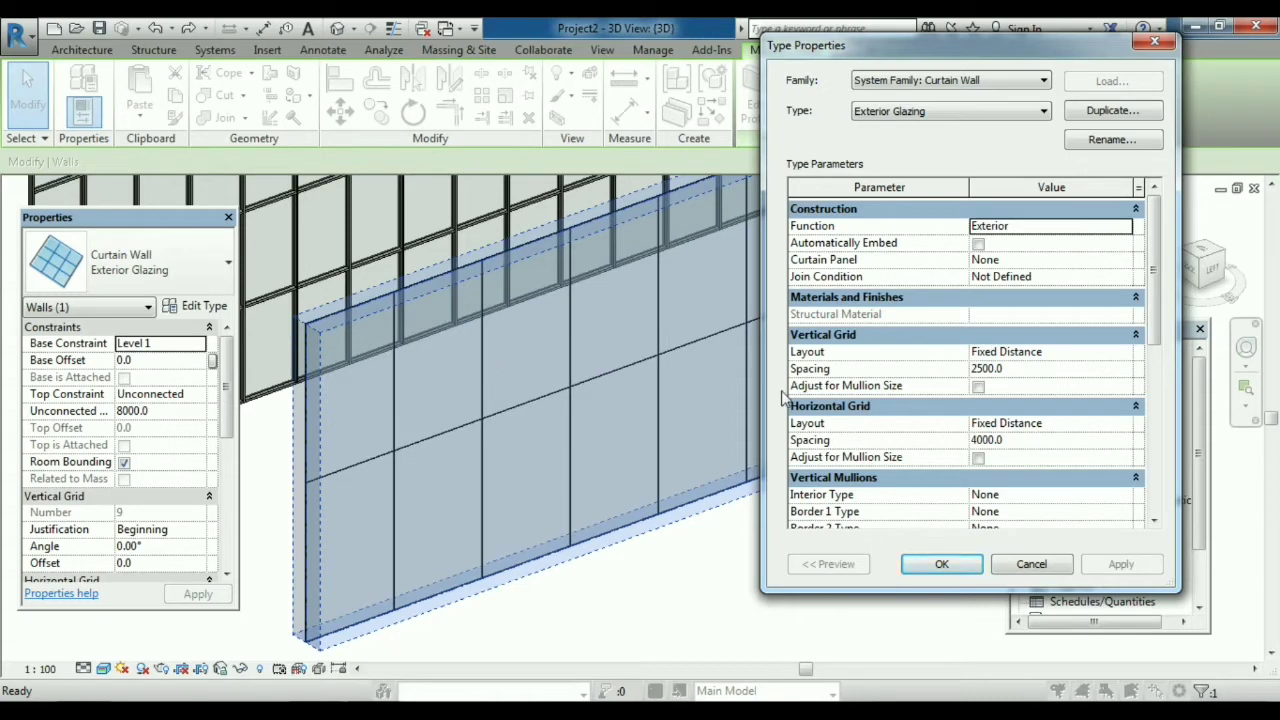
click(1040, 370)
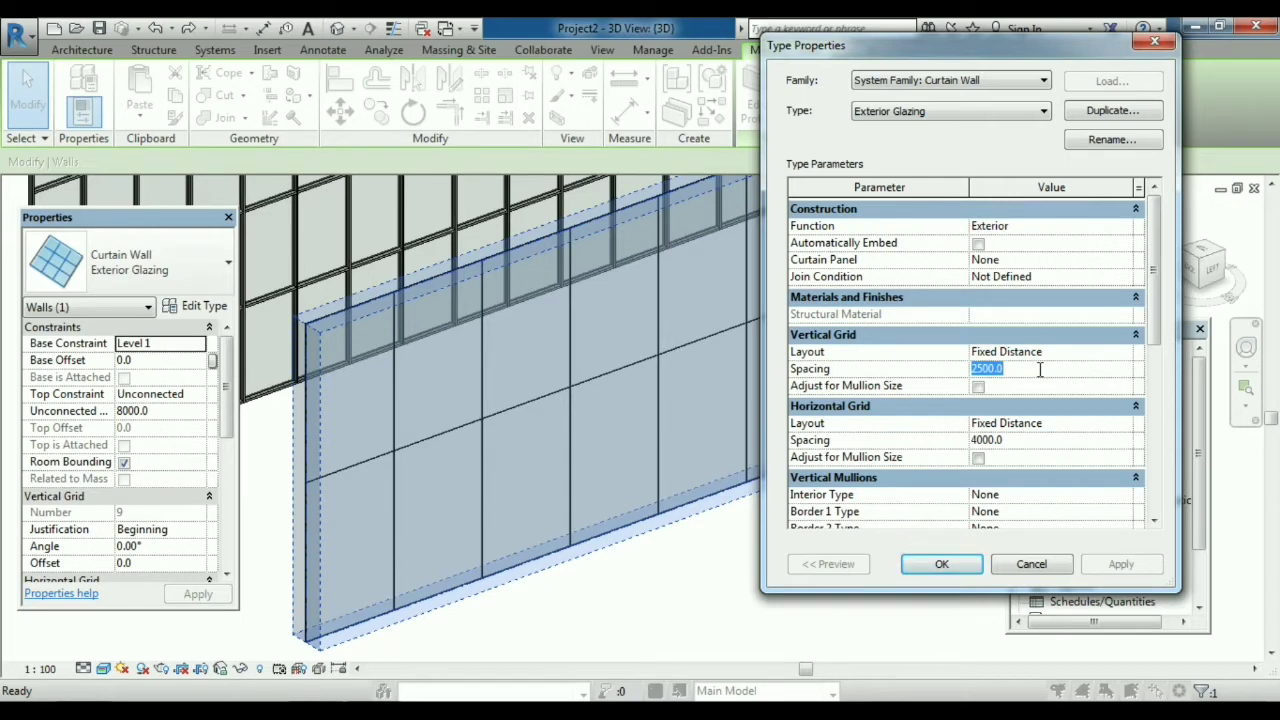
text(40)
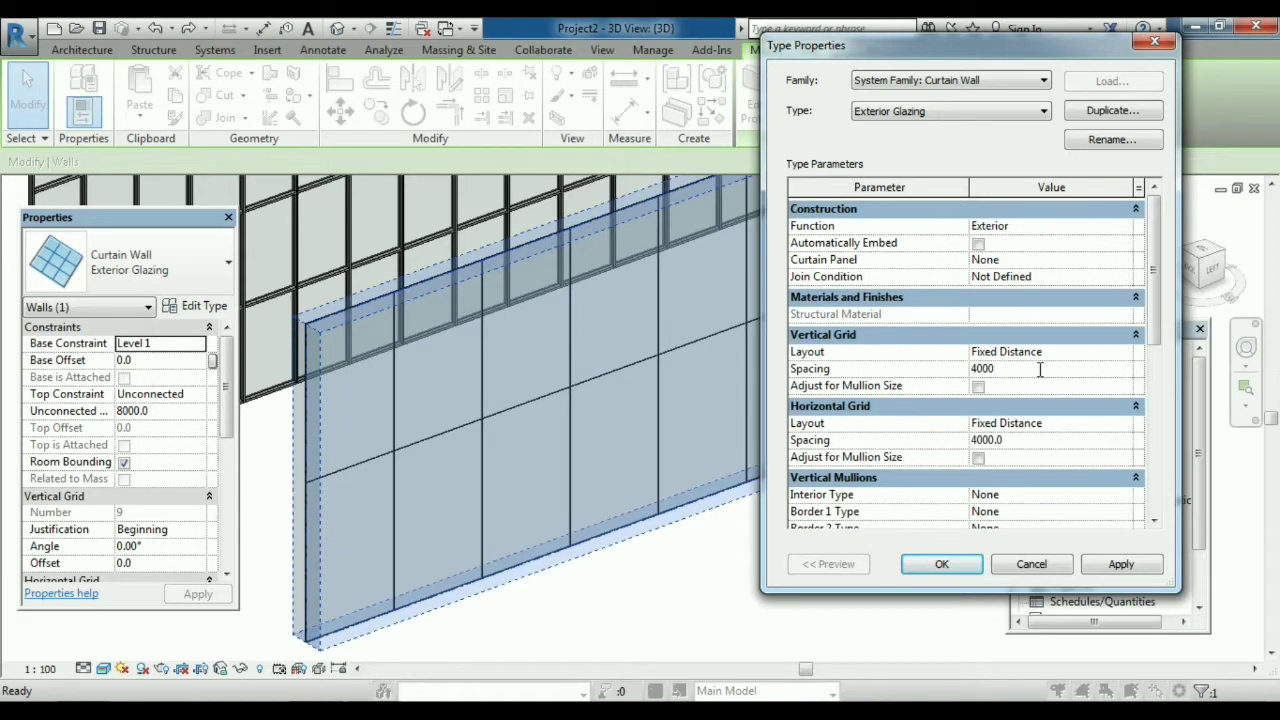
click(1130, 566)
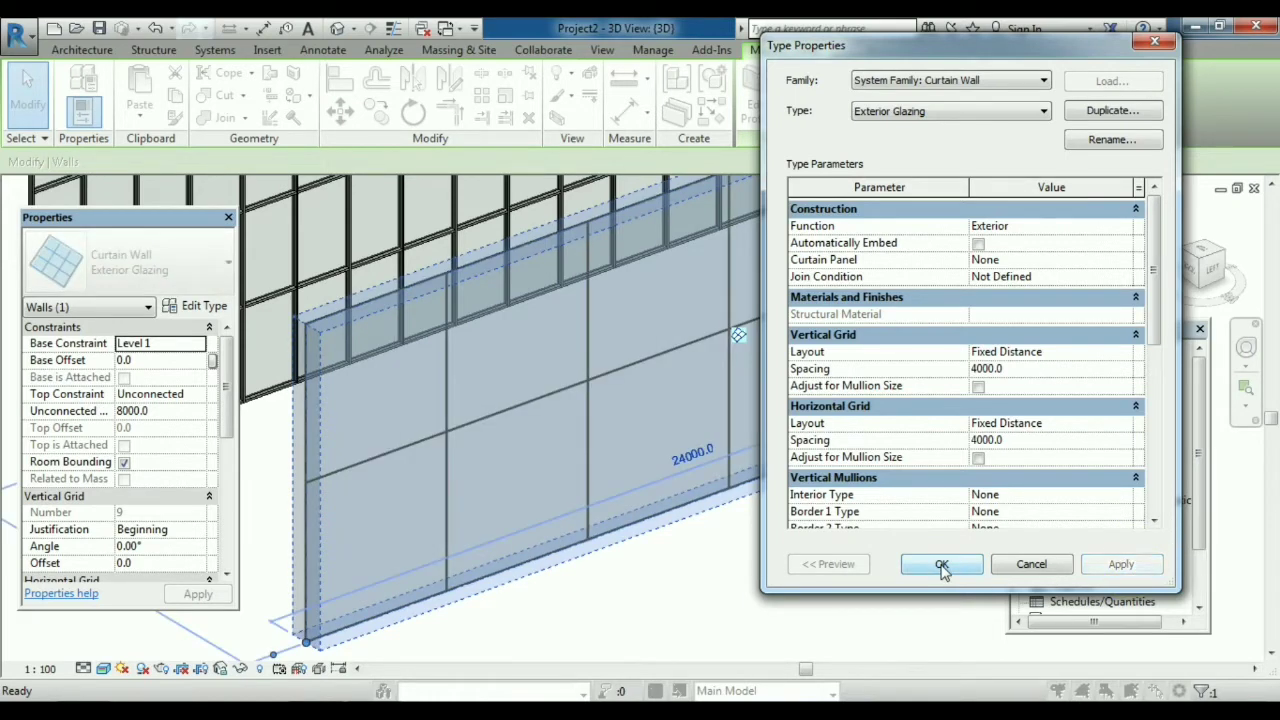
- Make the Exterior Glazing horizontal grid Fixed Distance at 1500 spacing, apply, and close Type Properties
drag(947, 50, 1042, 36)
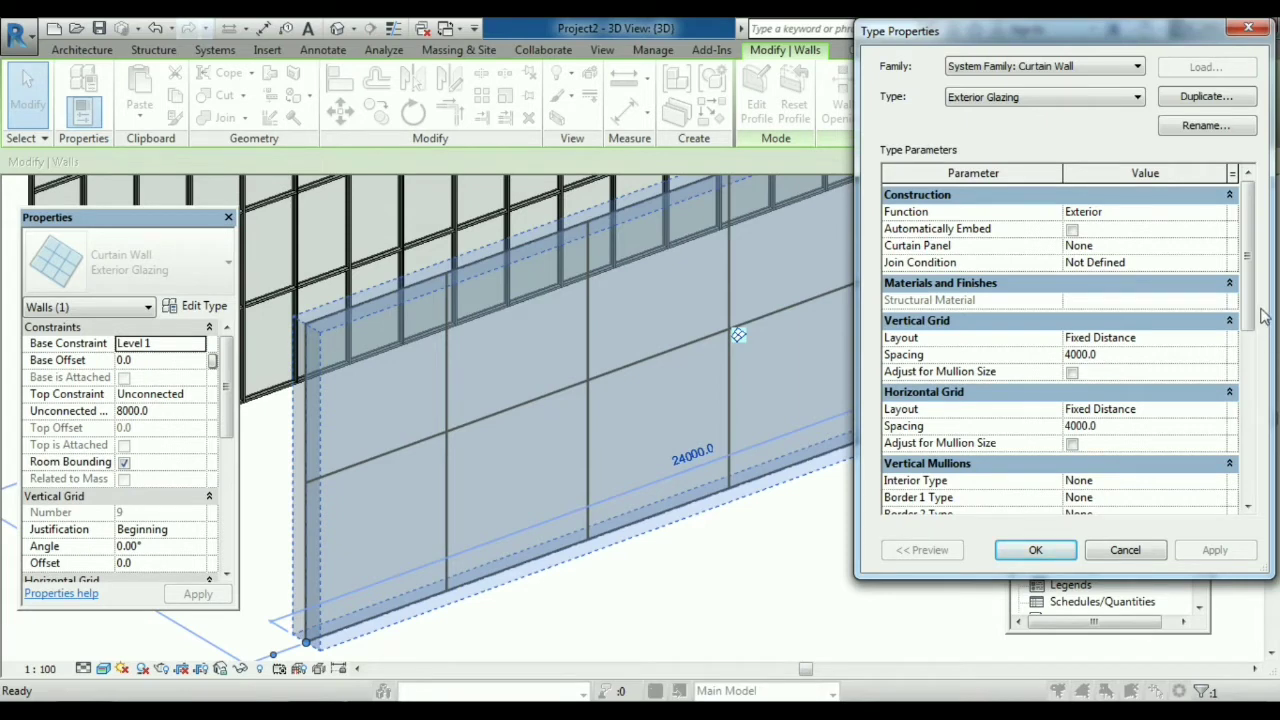
drag(1245, 290, 1248, 320)
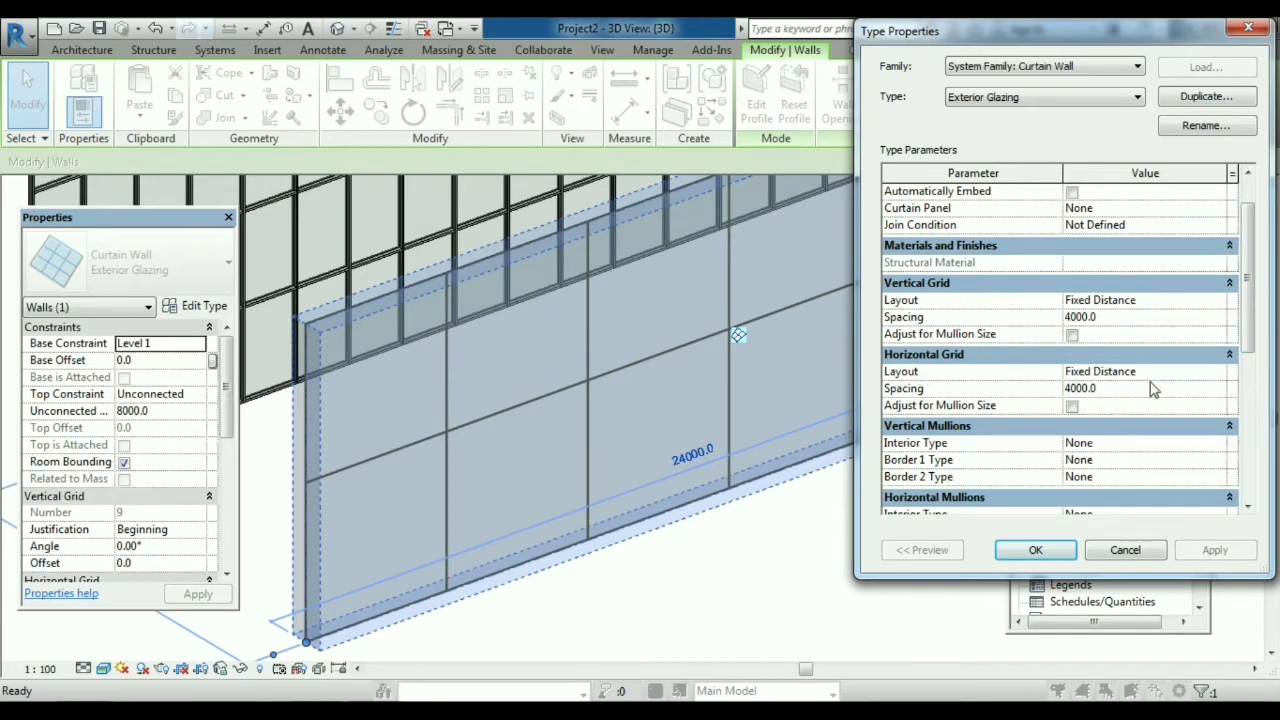
click(1214, 371)
click(1218, 371)
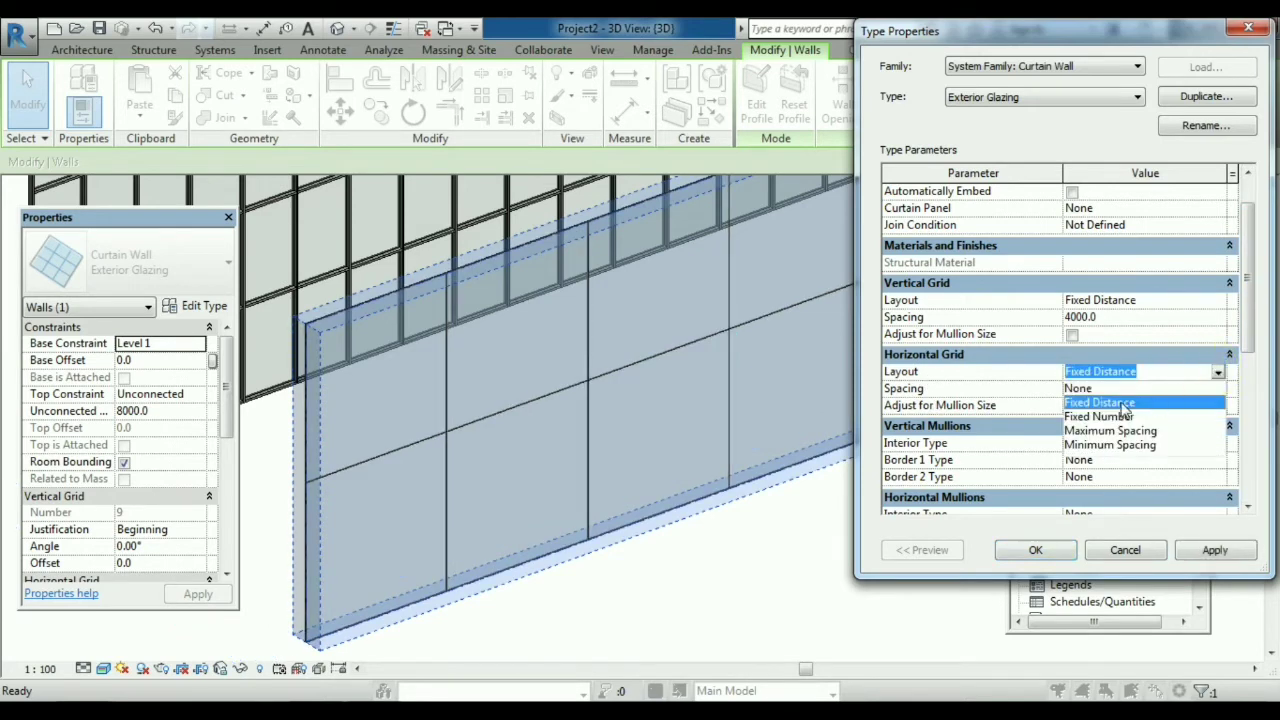
click(1125, 403)
click(1117, 390)
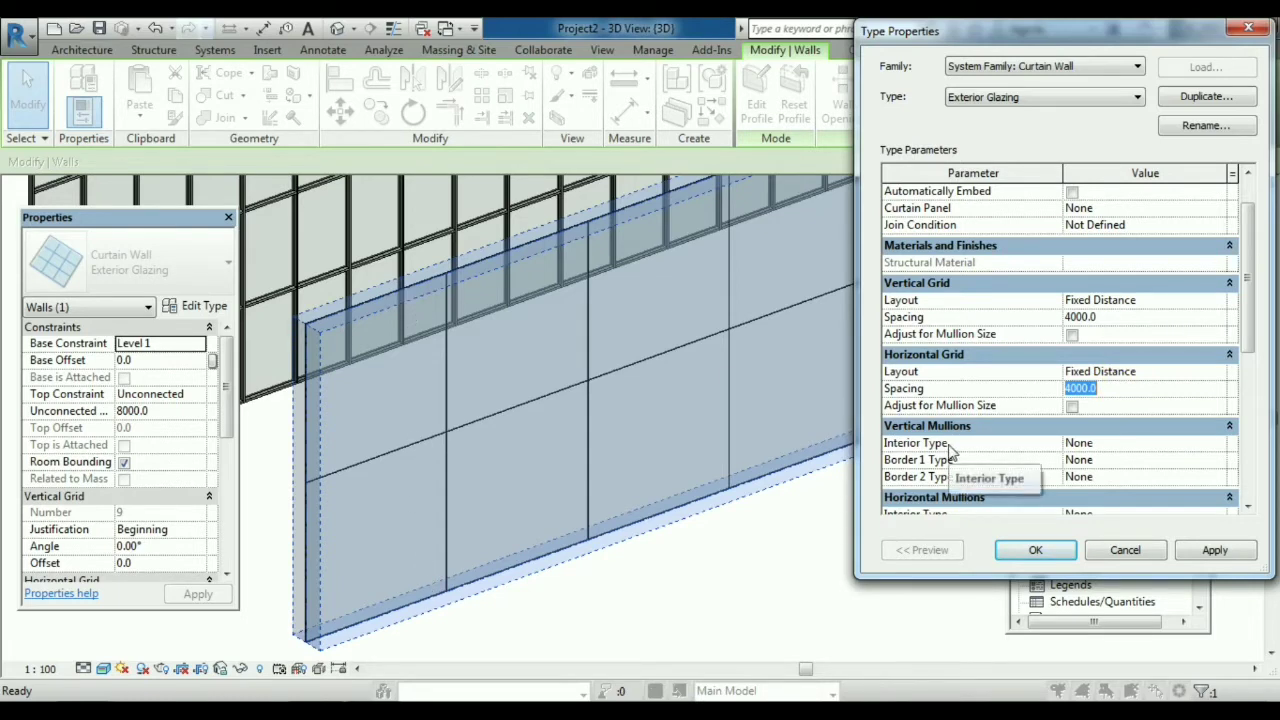
text(15)
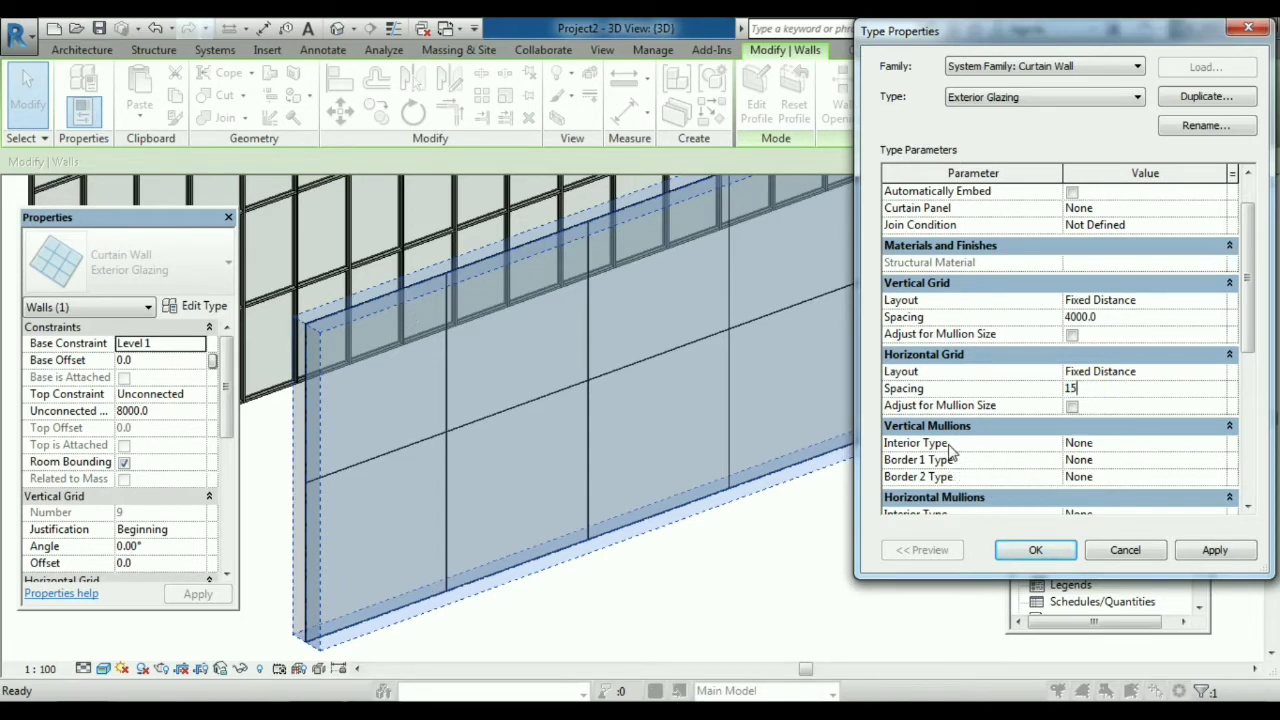
click(1236, 562)
click(1035, 550)
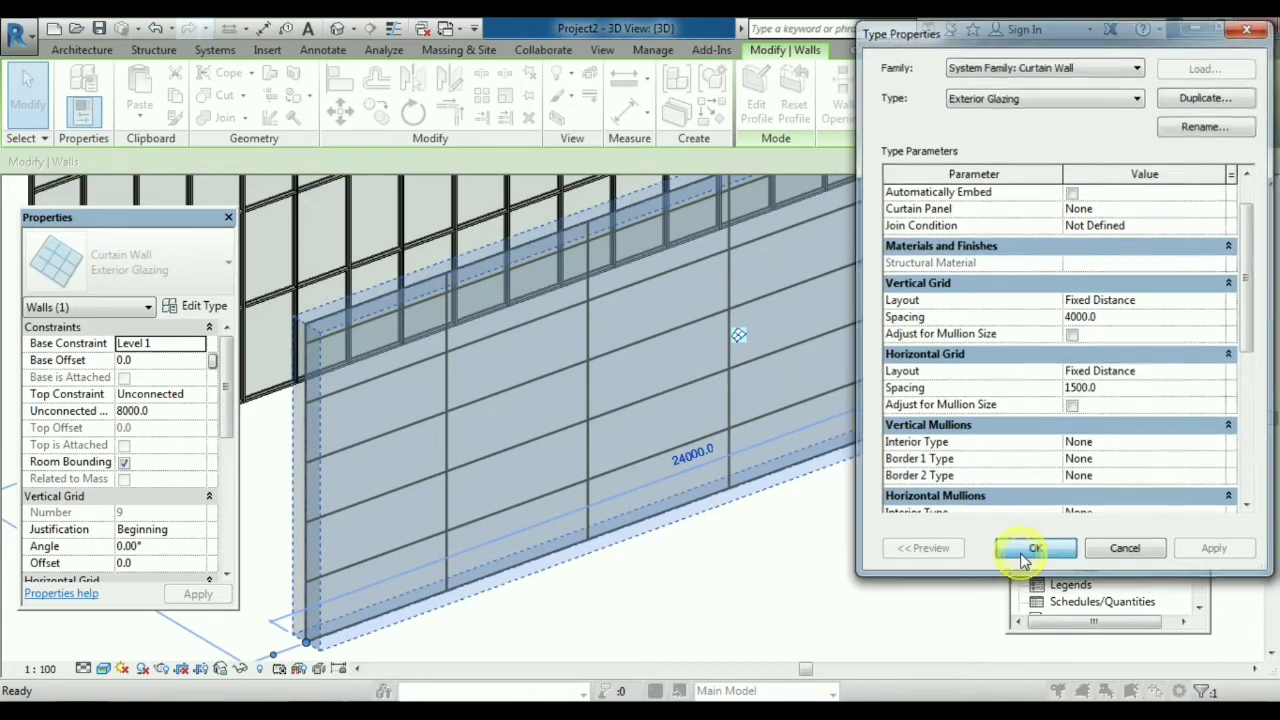
middle_drag(817, 566, 796, 585)
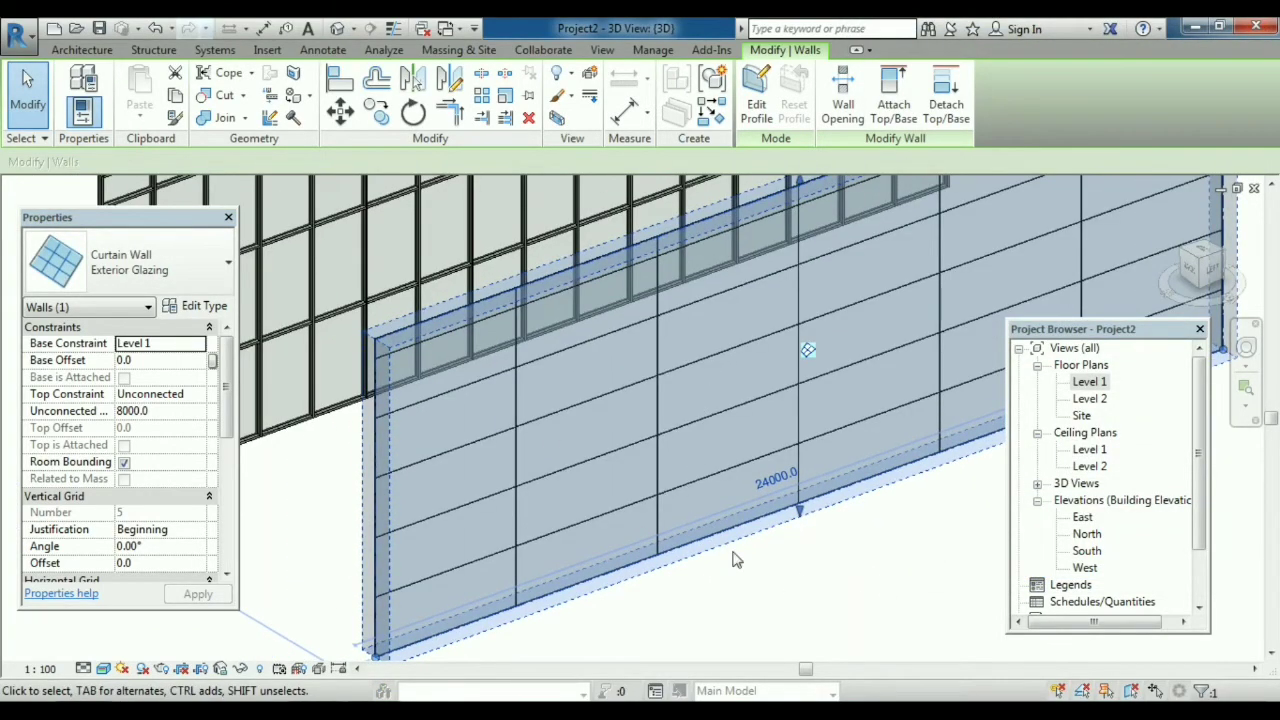
- Pan over to the mullioned Storefront wall and select it
middle_drag(735, 558, 771, 574)
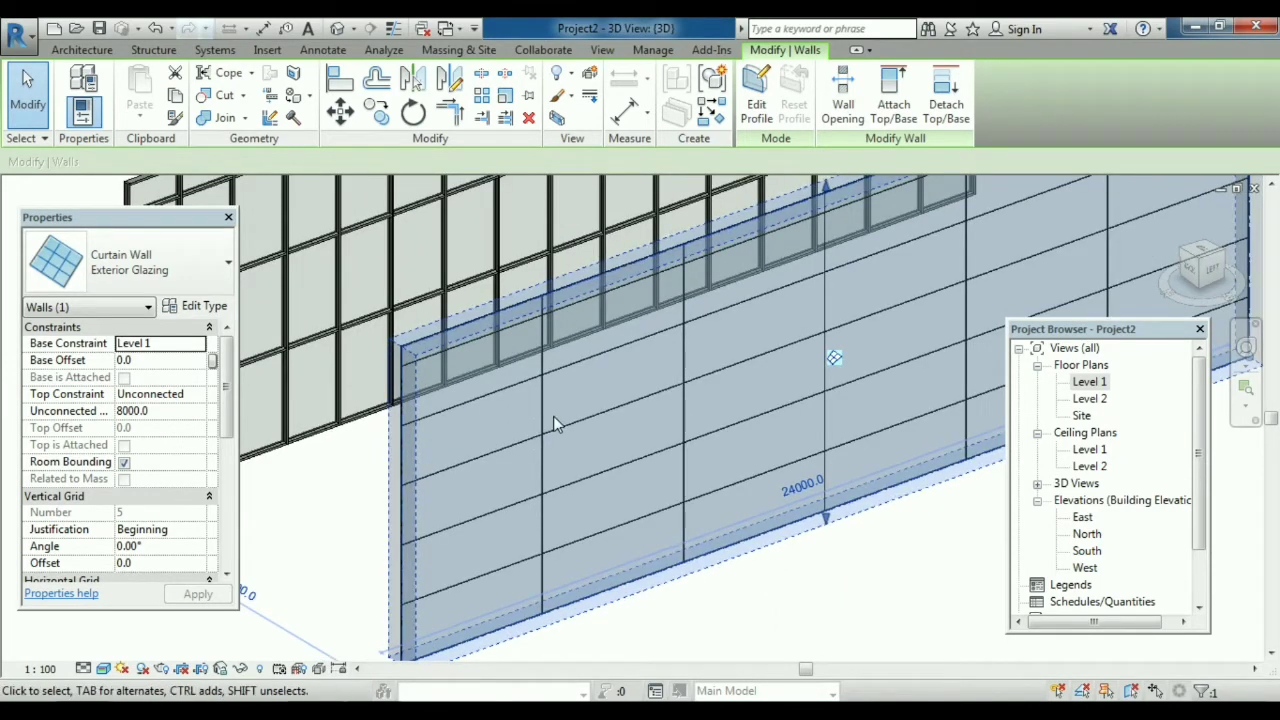
middle_drag(774, 582, 960, 700)
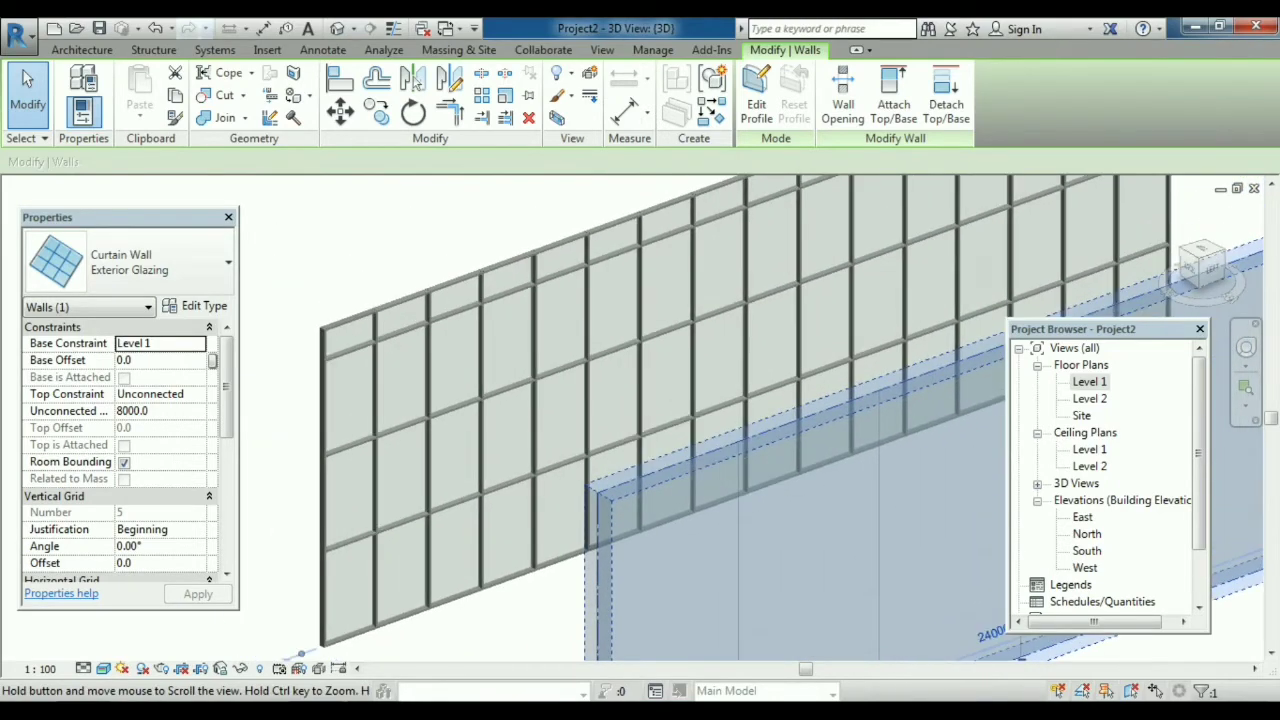
click(386, 234)
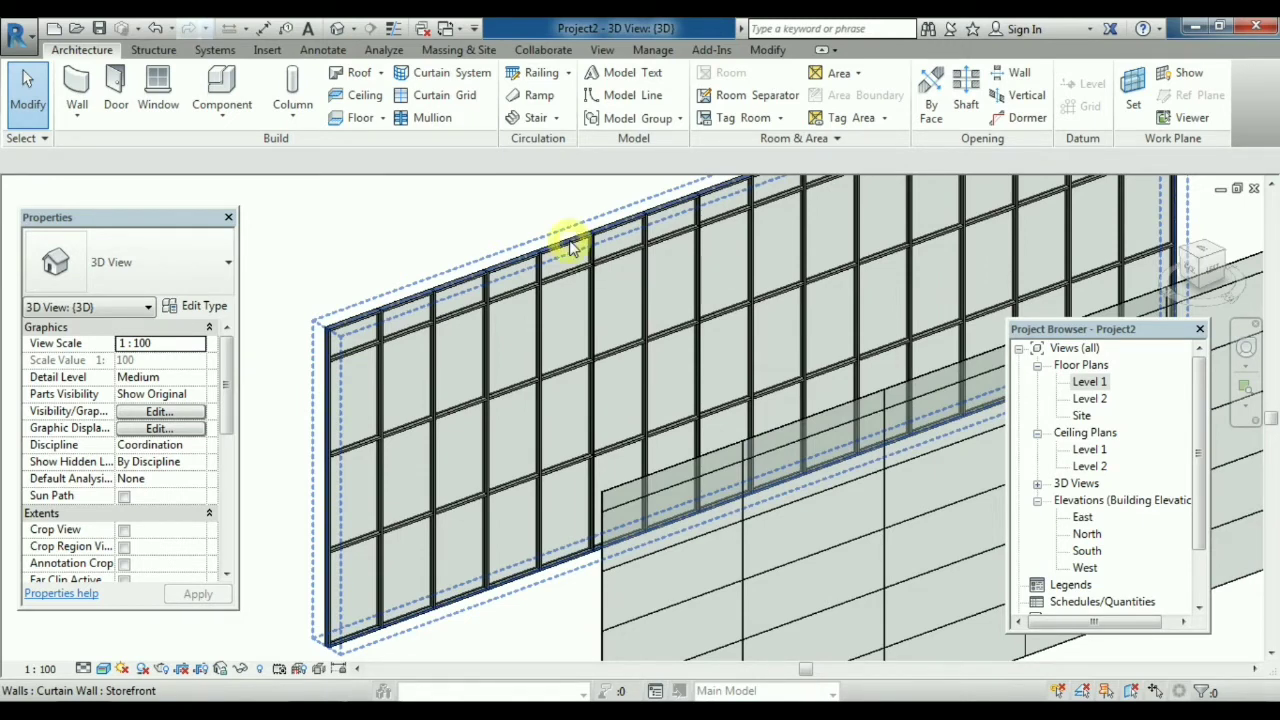
click(570, 248)
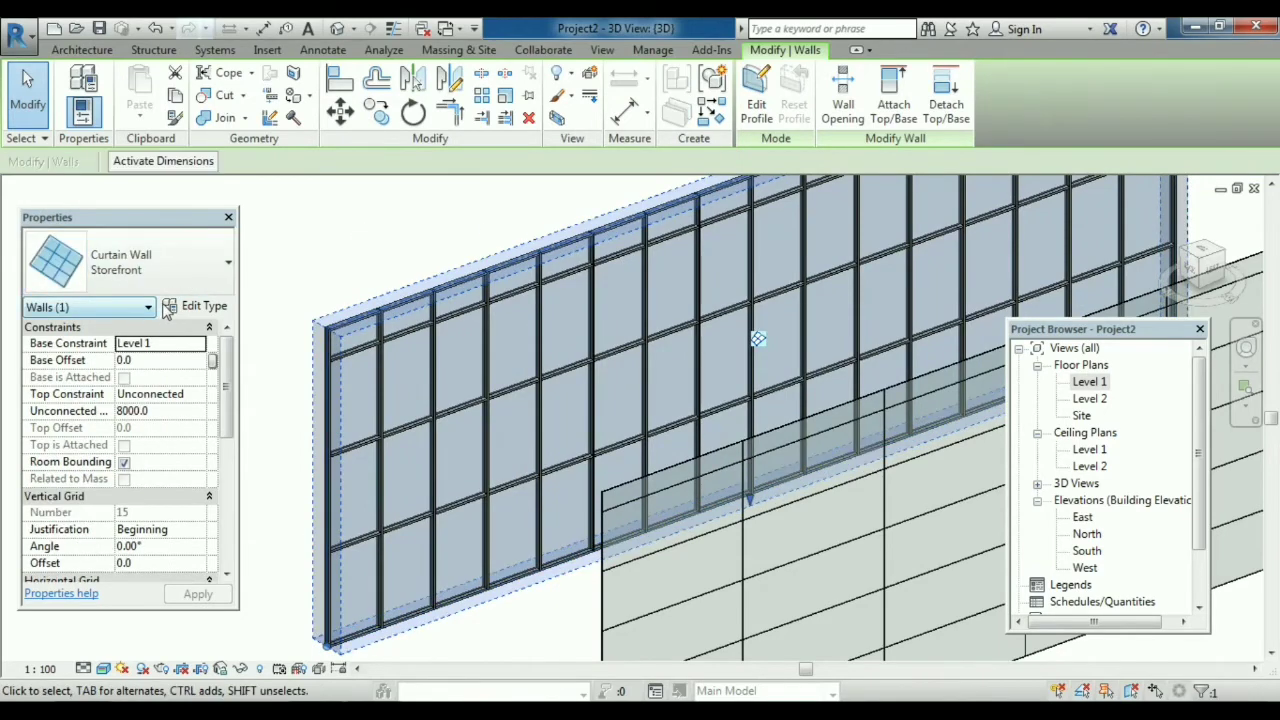
- Switch the Storefront type's Vertical Grid Layout to Fixed Distance with 2000 spacing and apply
click(180, 309)
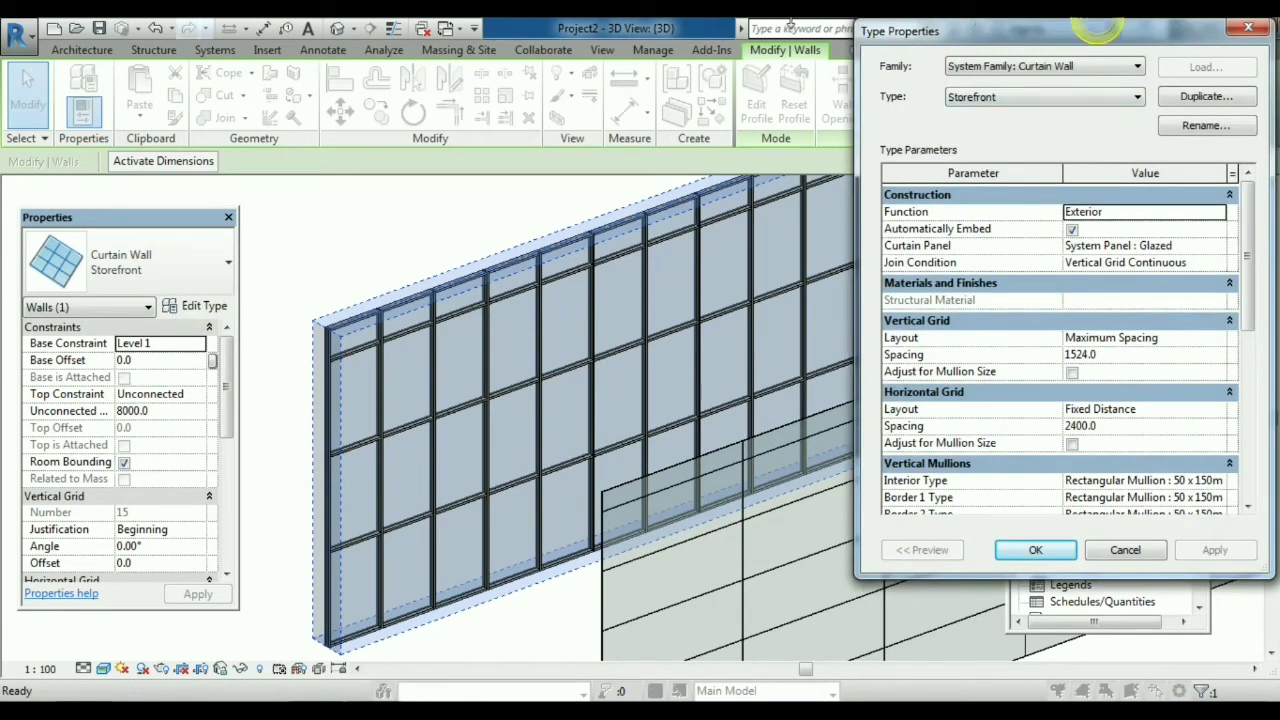
drag(1024, 38, 729, 47)
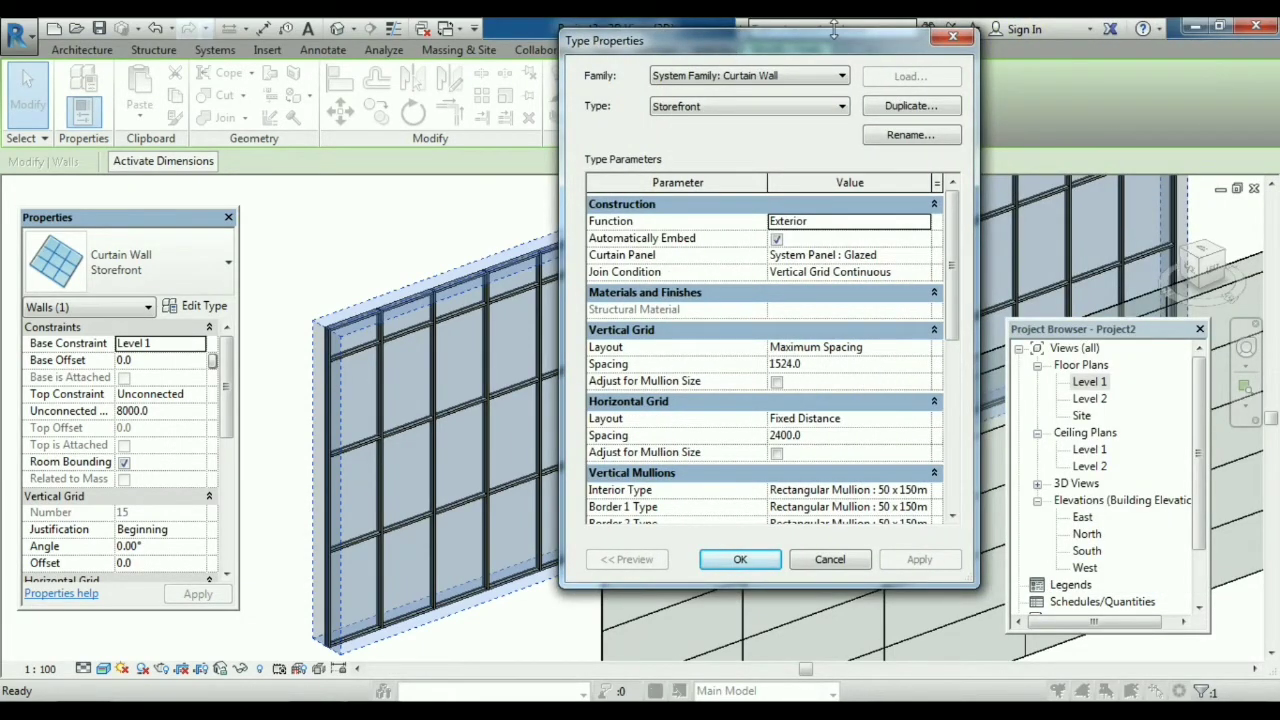
drag(836, 45, 964, 38)
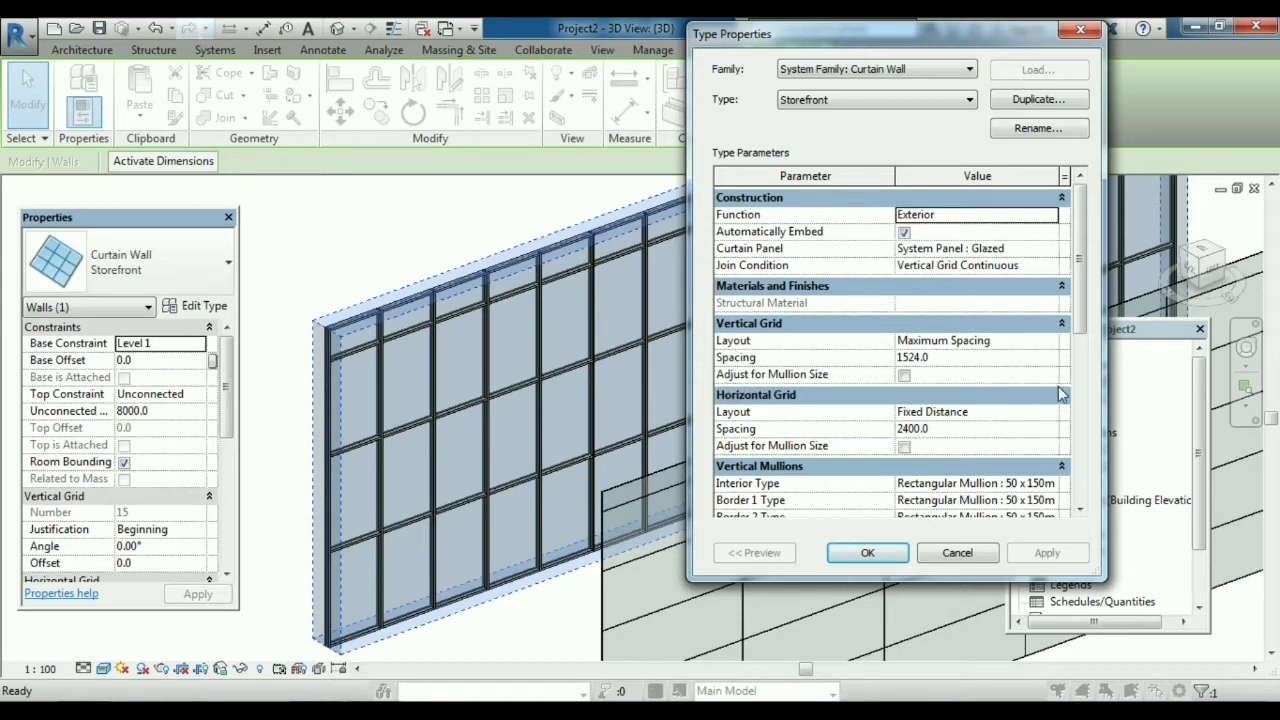
click(1055, 345)
click(1051, 342)
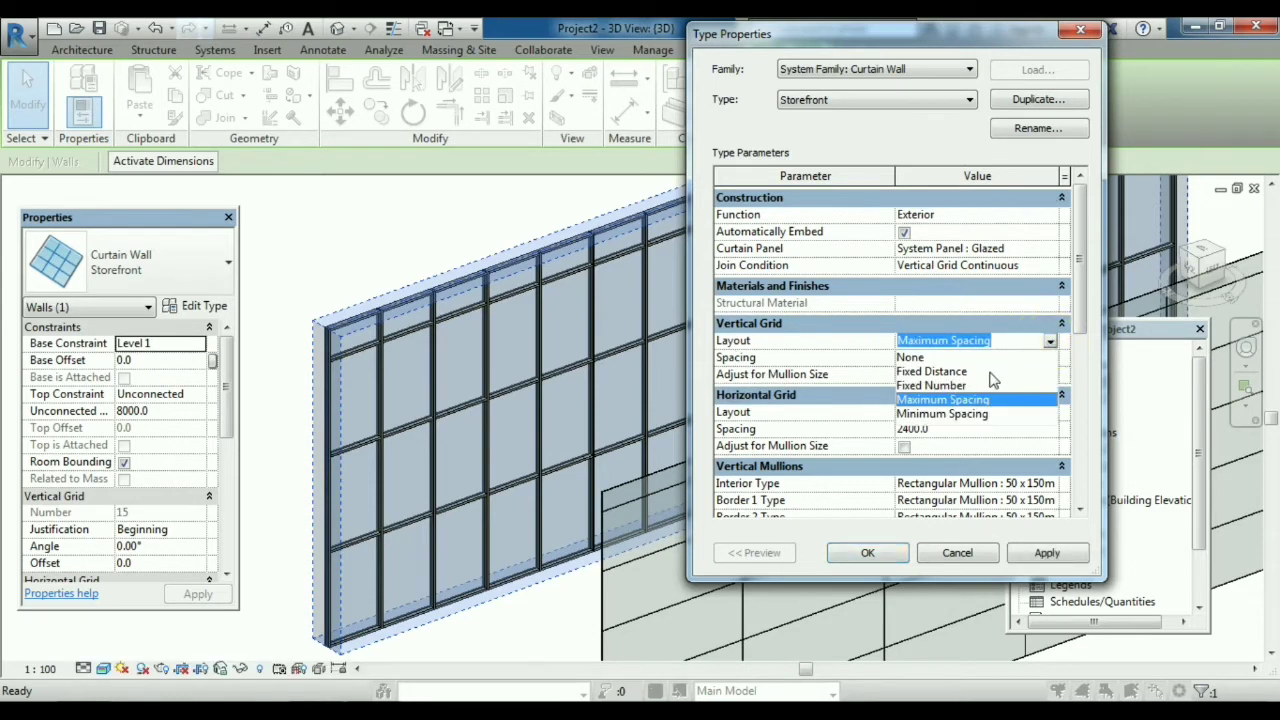
click(955, 372)
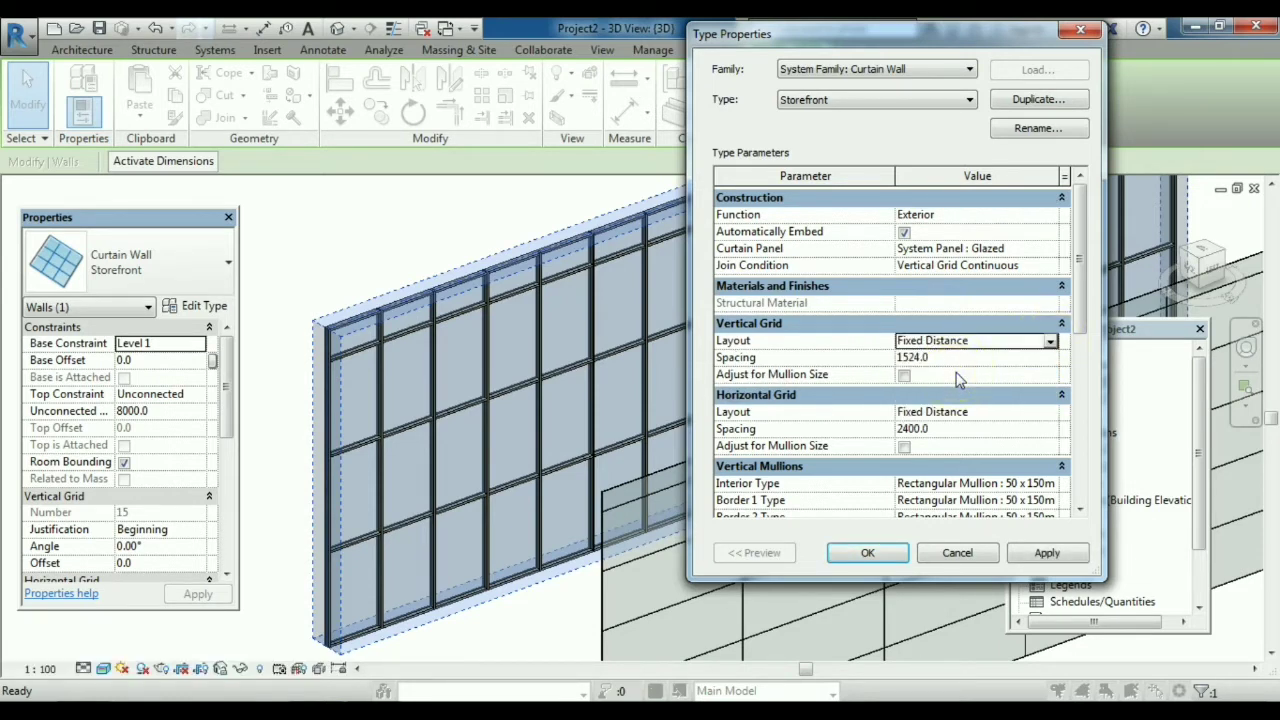
click(948, 358)
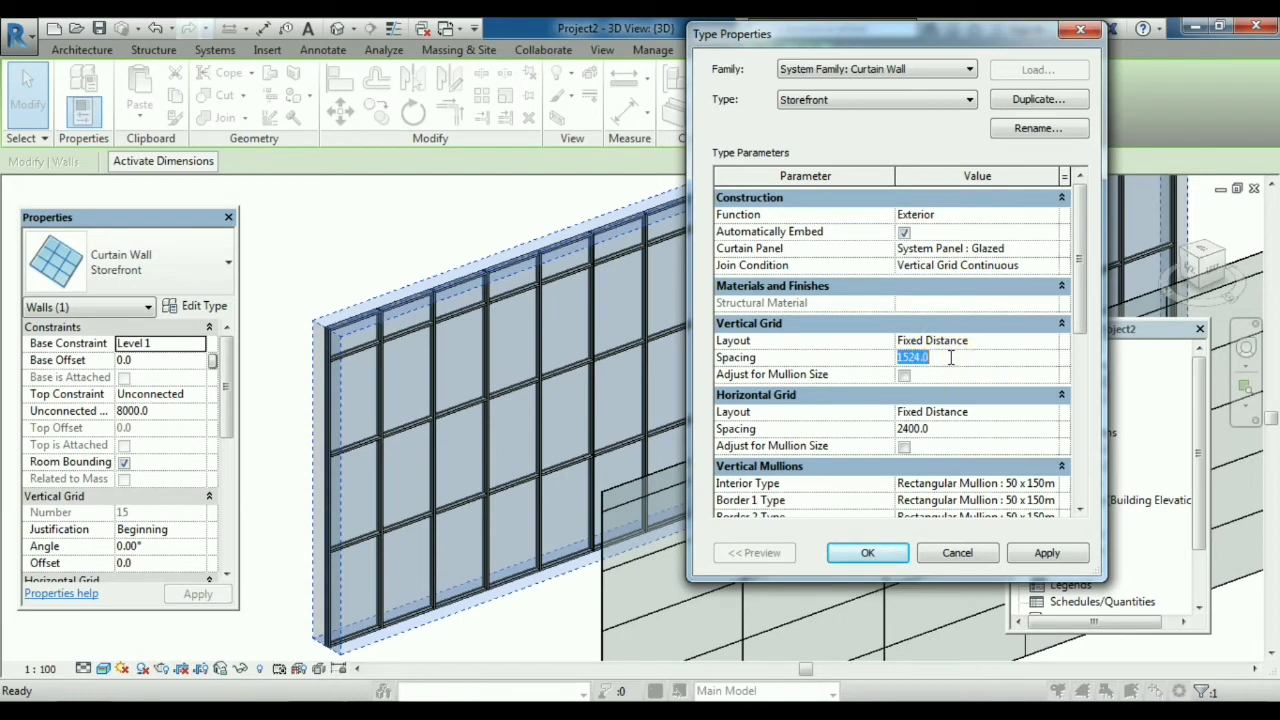
text(2000)
click(1043, 557)
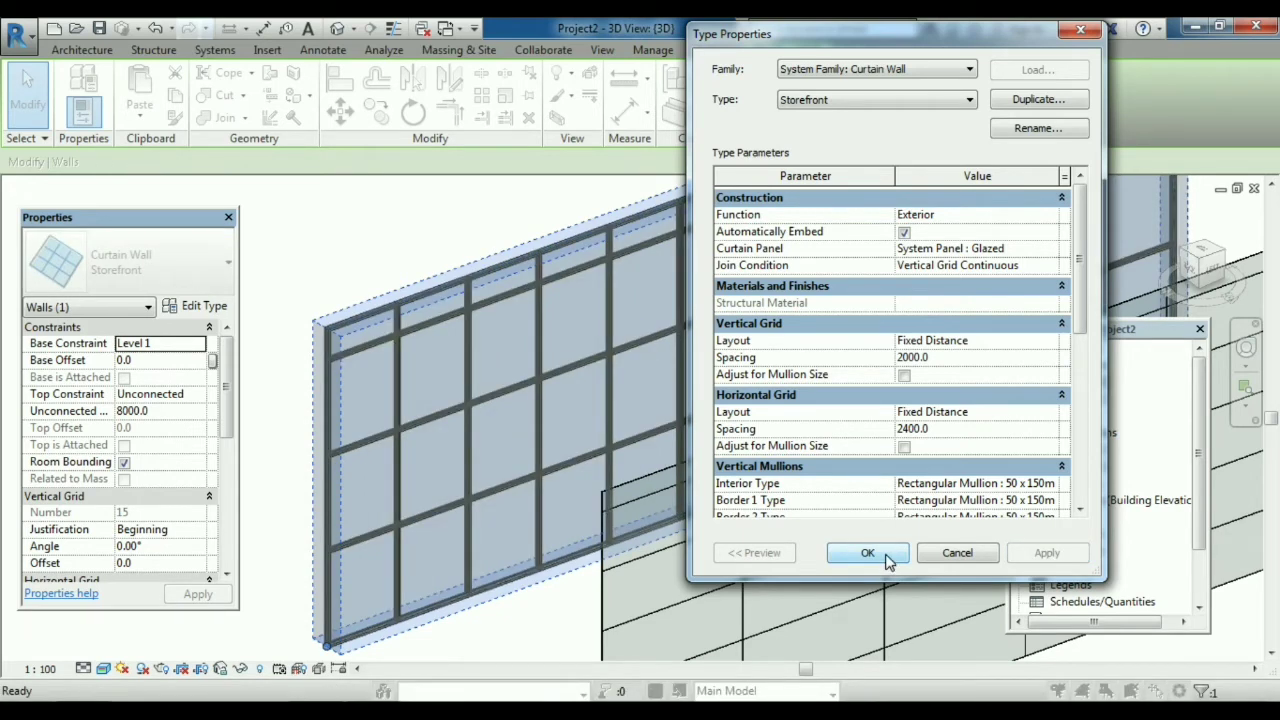
drag(888, 38, 1011, 37)
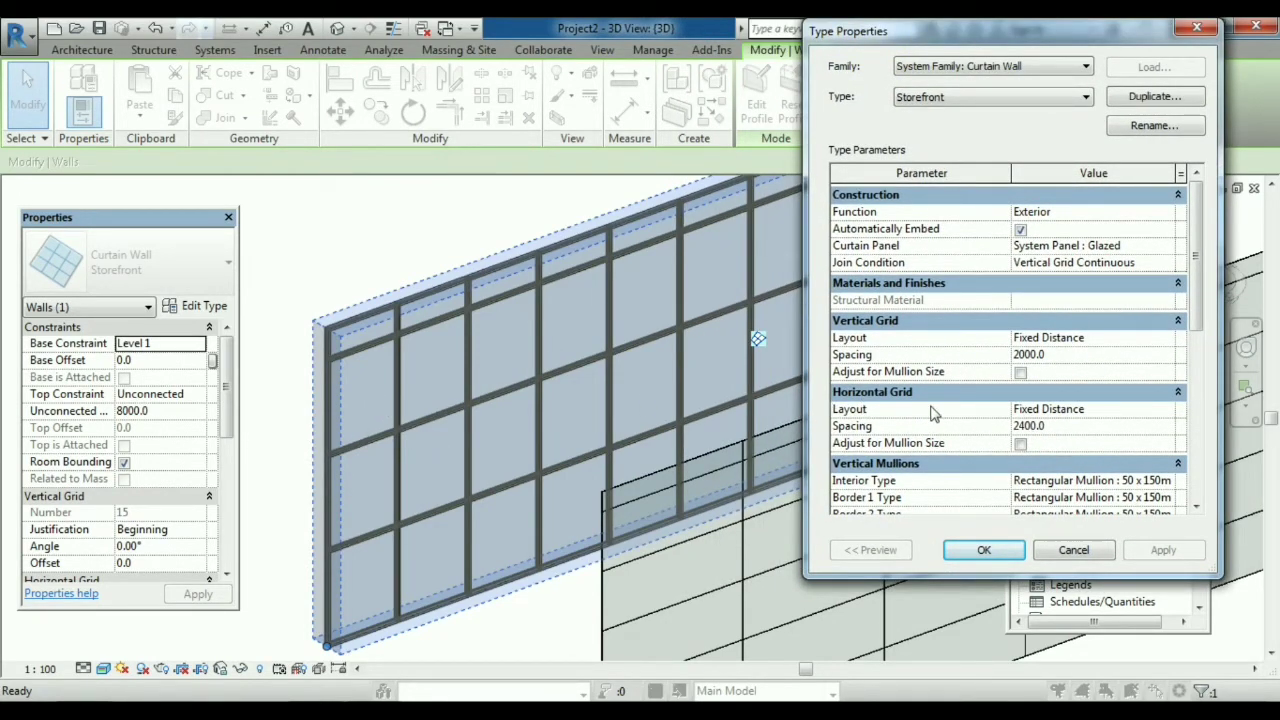
- Set interior vertical mullions to Circular Mullion 25mm Radius and both vertical borders to Quad Corner Mullion
drag(1205, 292, 1214, 376)
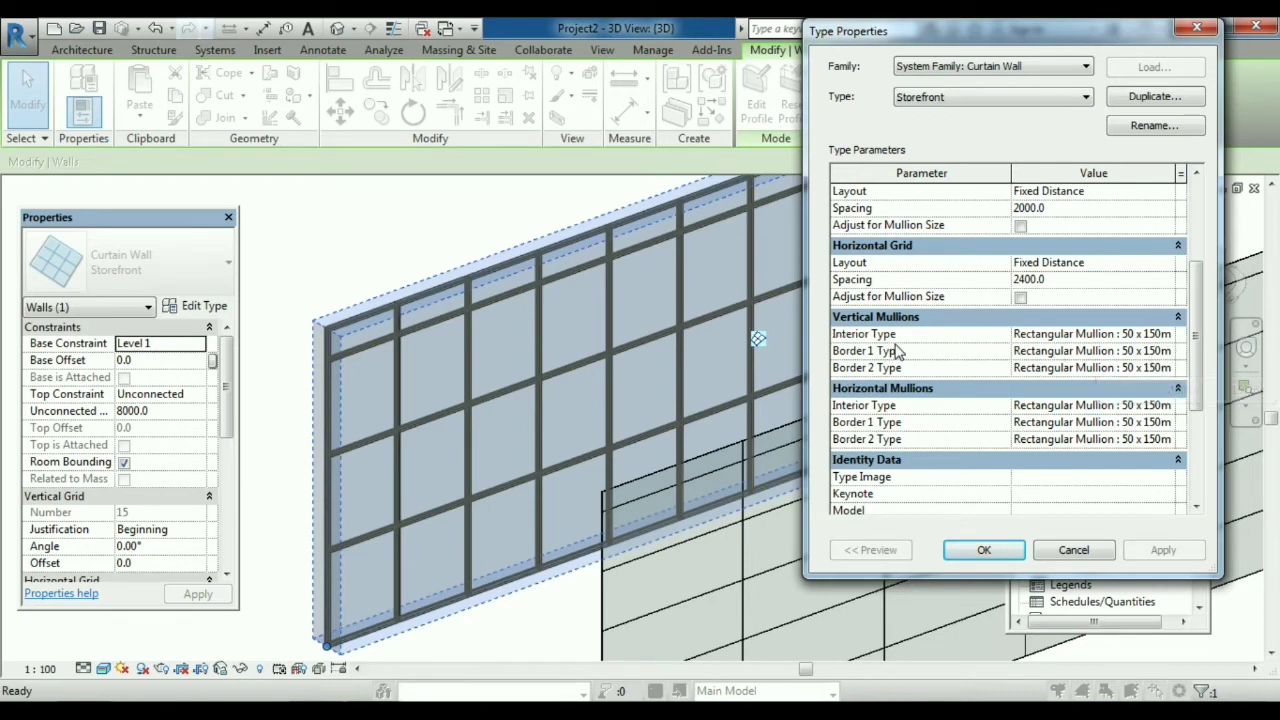
click(1168, 336)
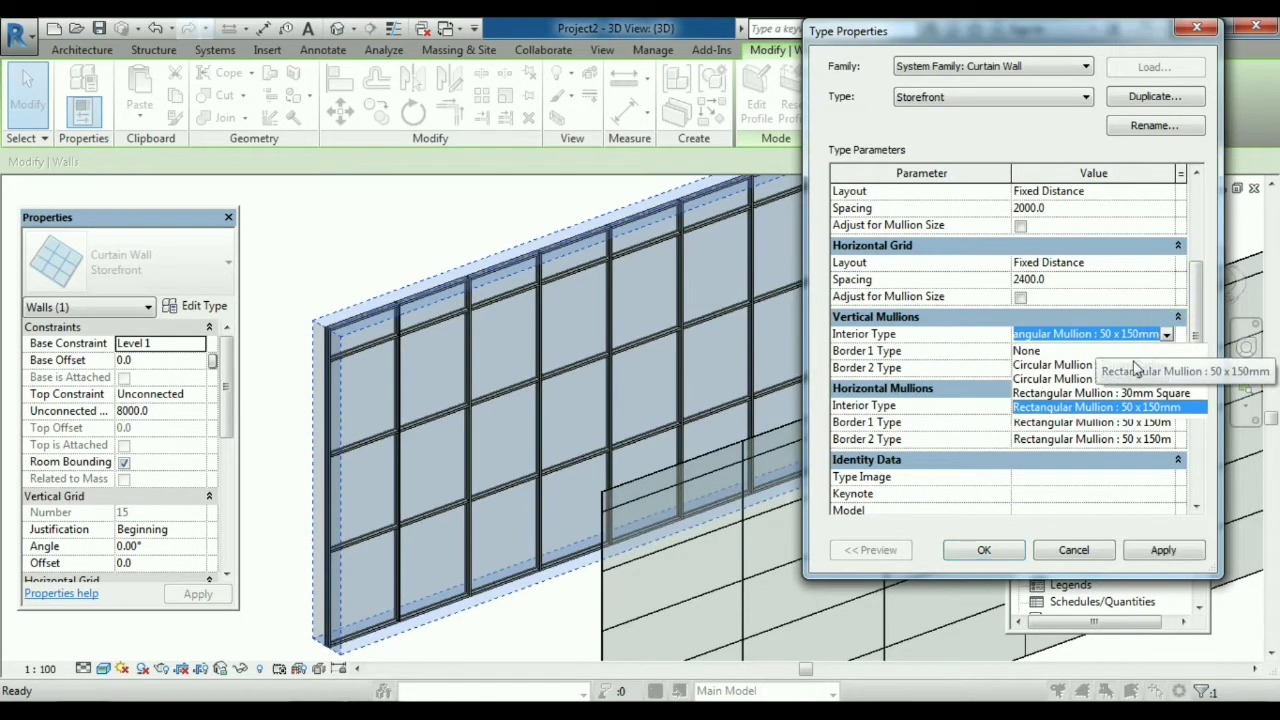
click(1087, 365)
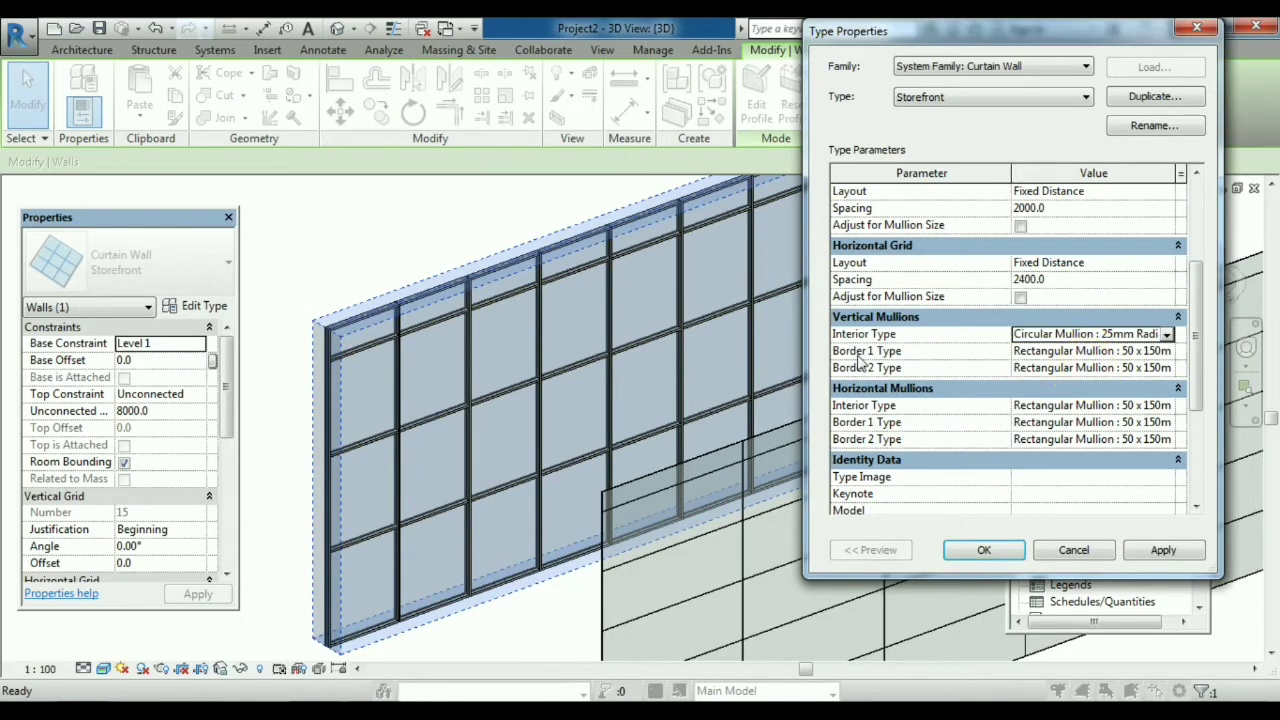
click(1170, 351)
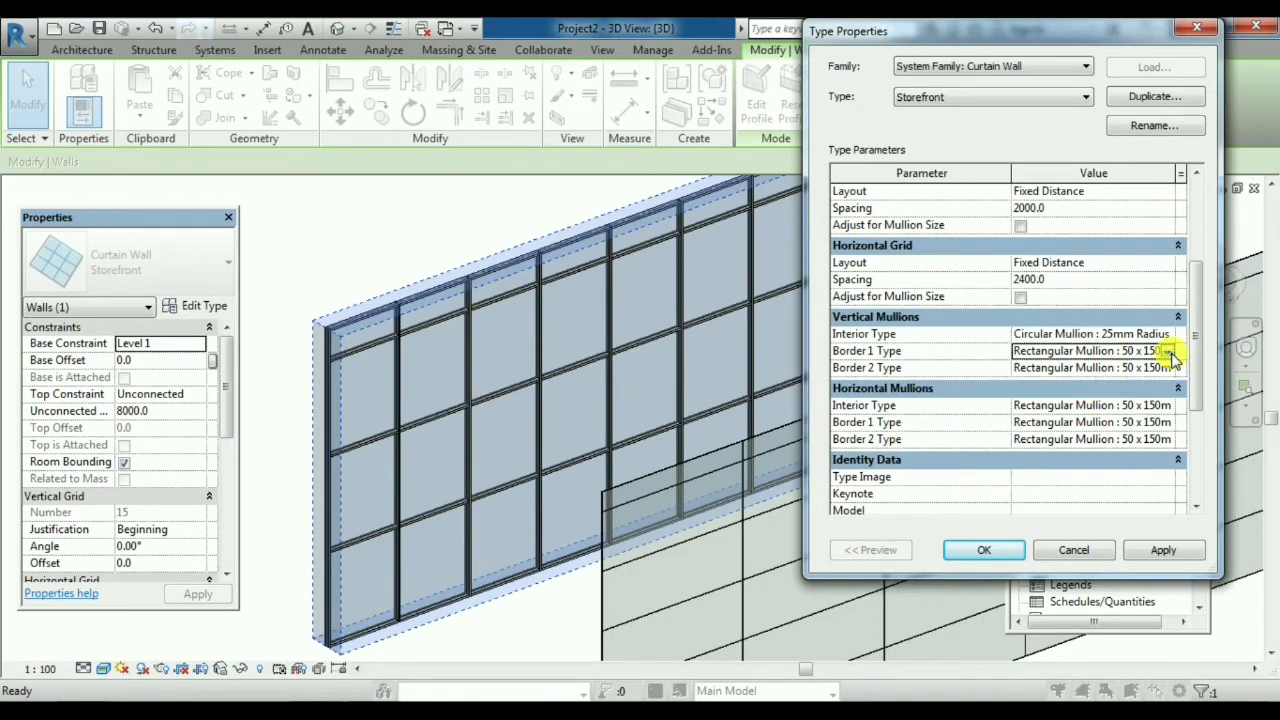
click(1167, 351)
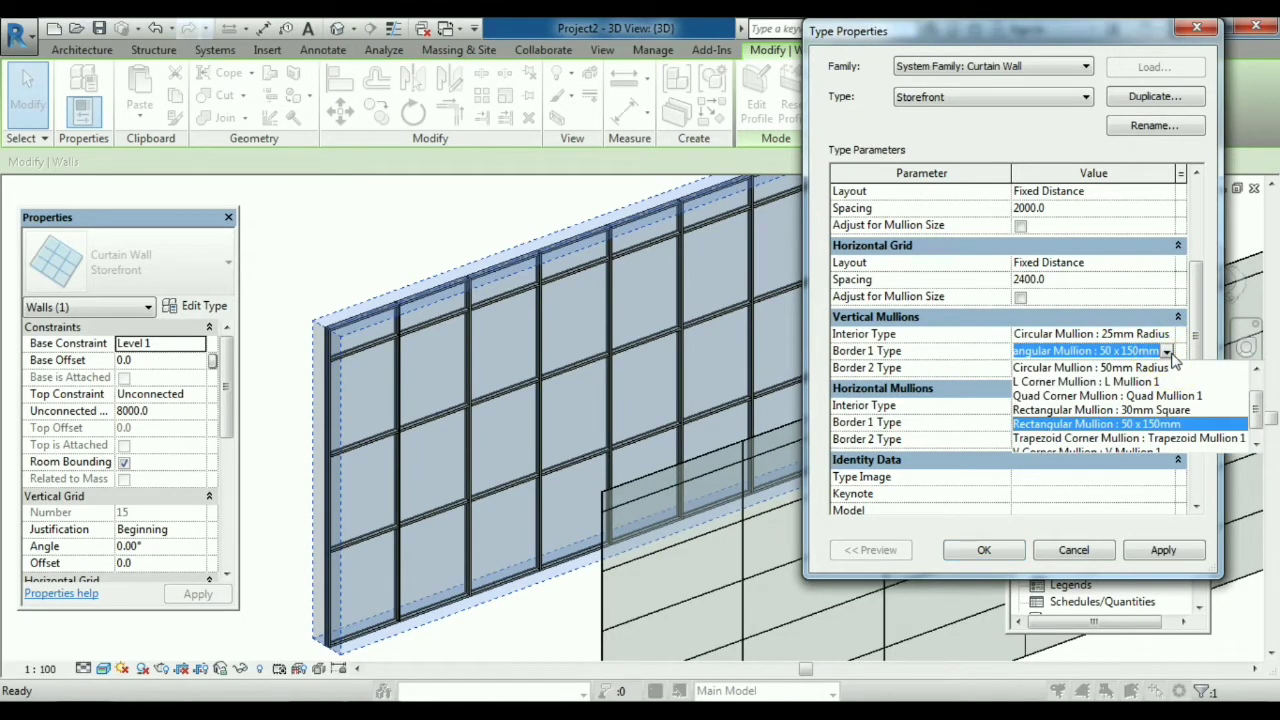
click(1085, 396)
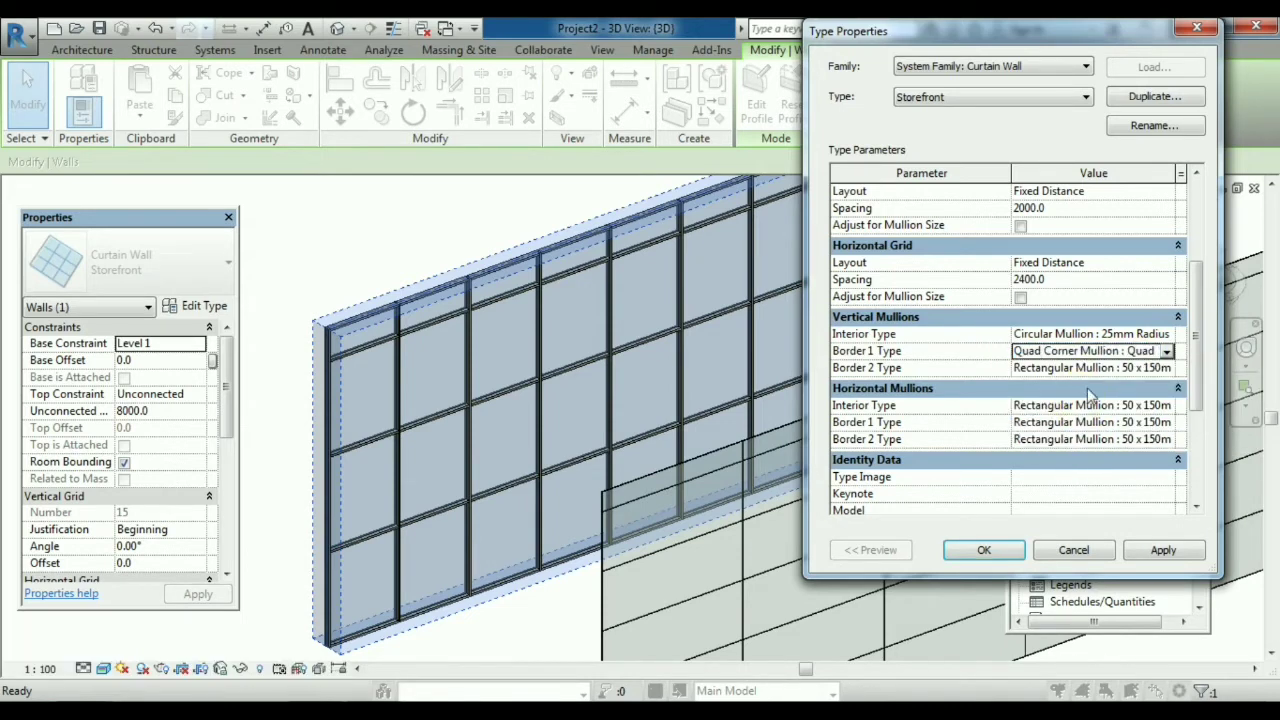
click(1170, 368)
click(1167, 368)
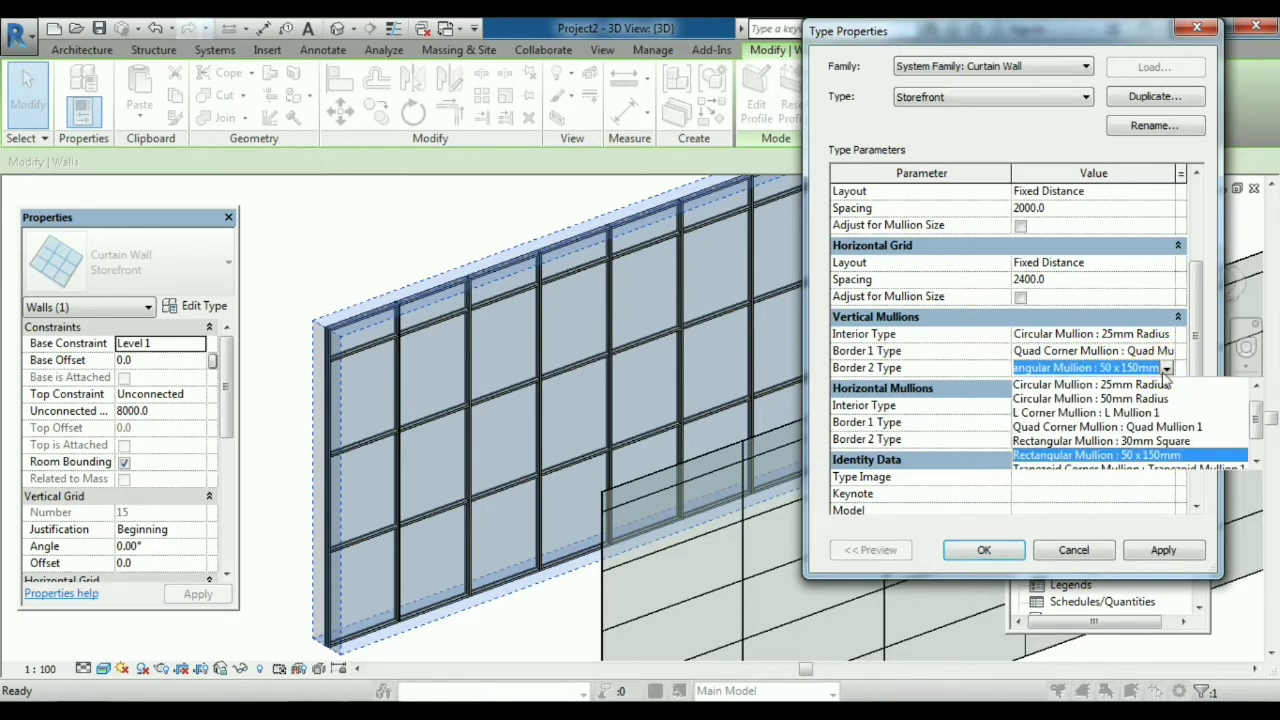
click(1098, 428)
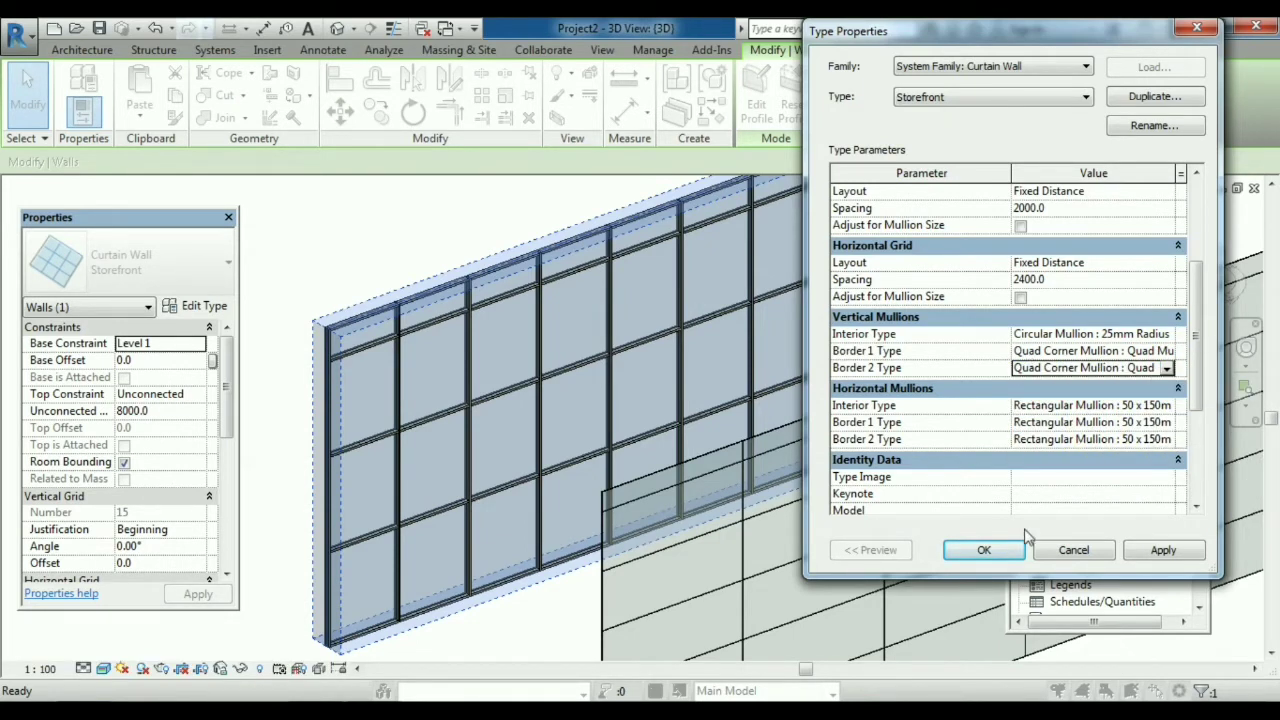
- Apply the mullion changes, dismiss the corner mullion warning, and close Type Properties
click(1160, 552)
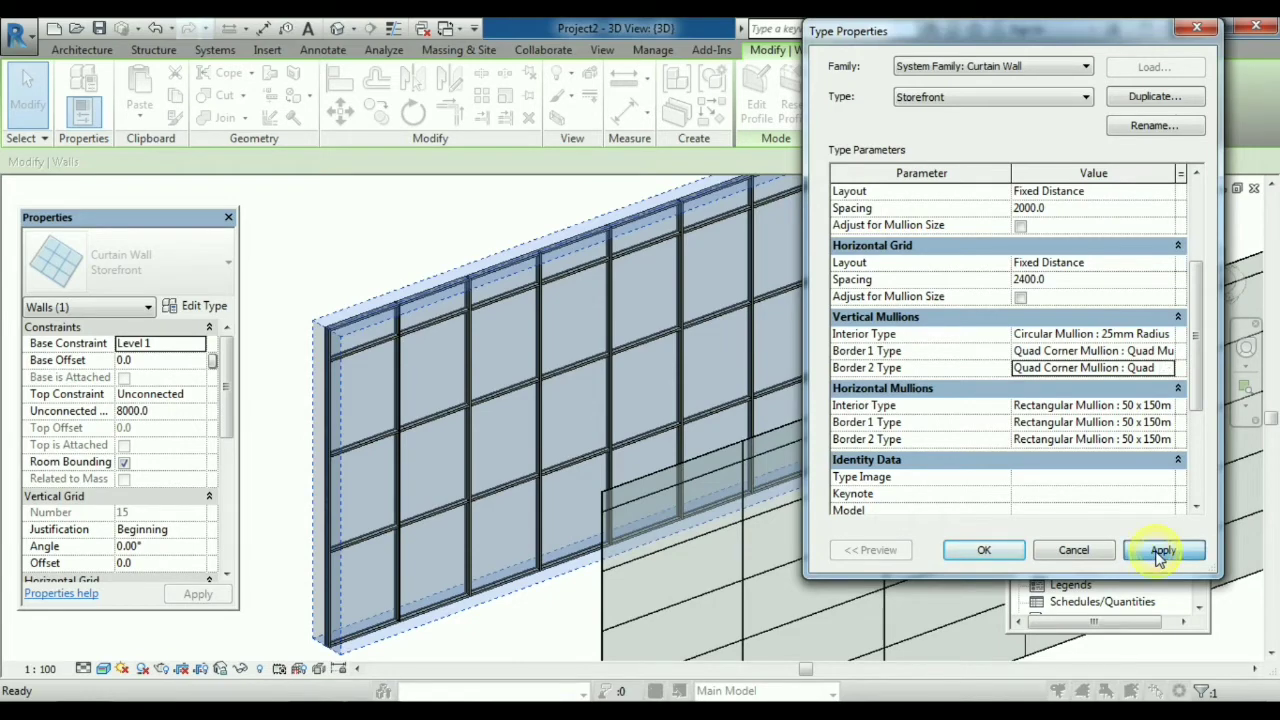
click(983, 551)
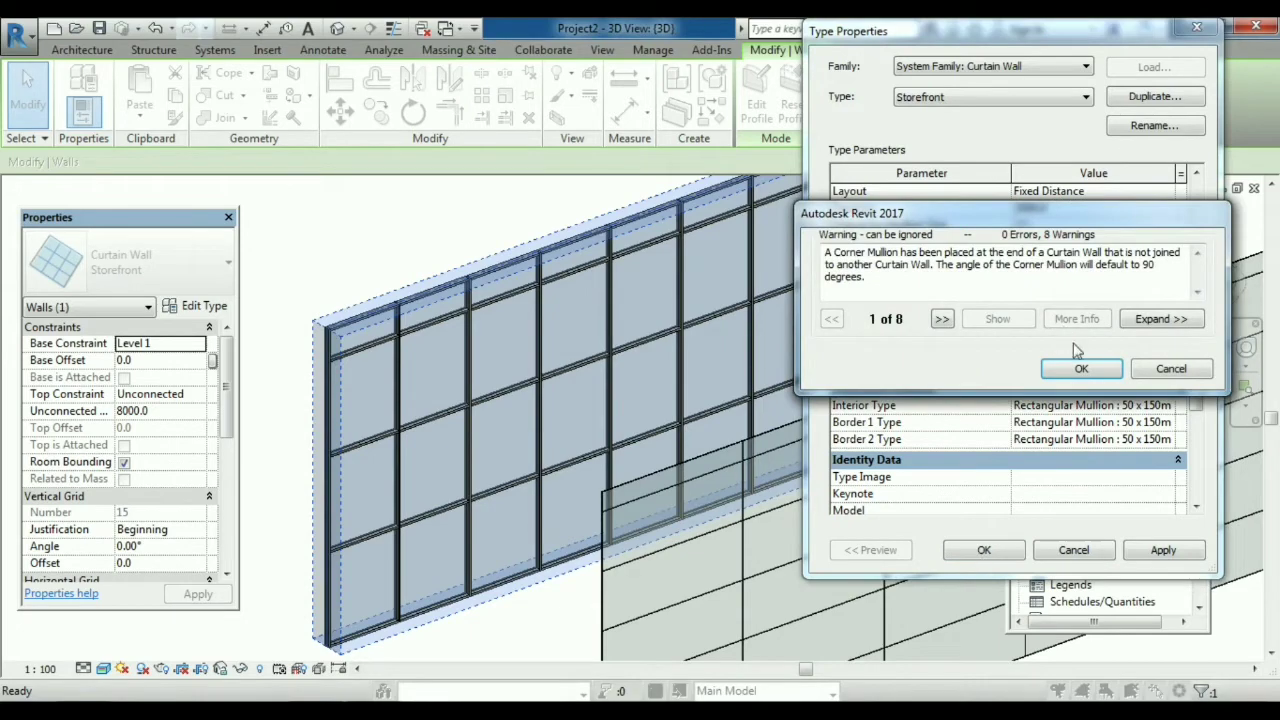
click(1085, 369)
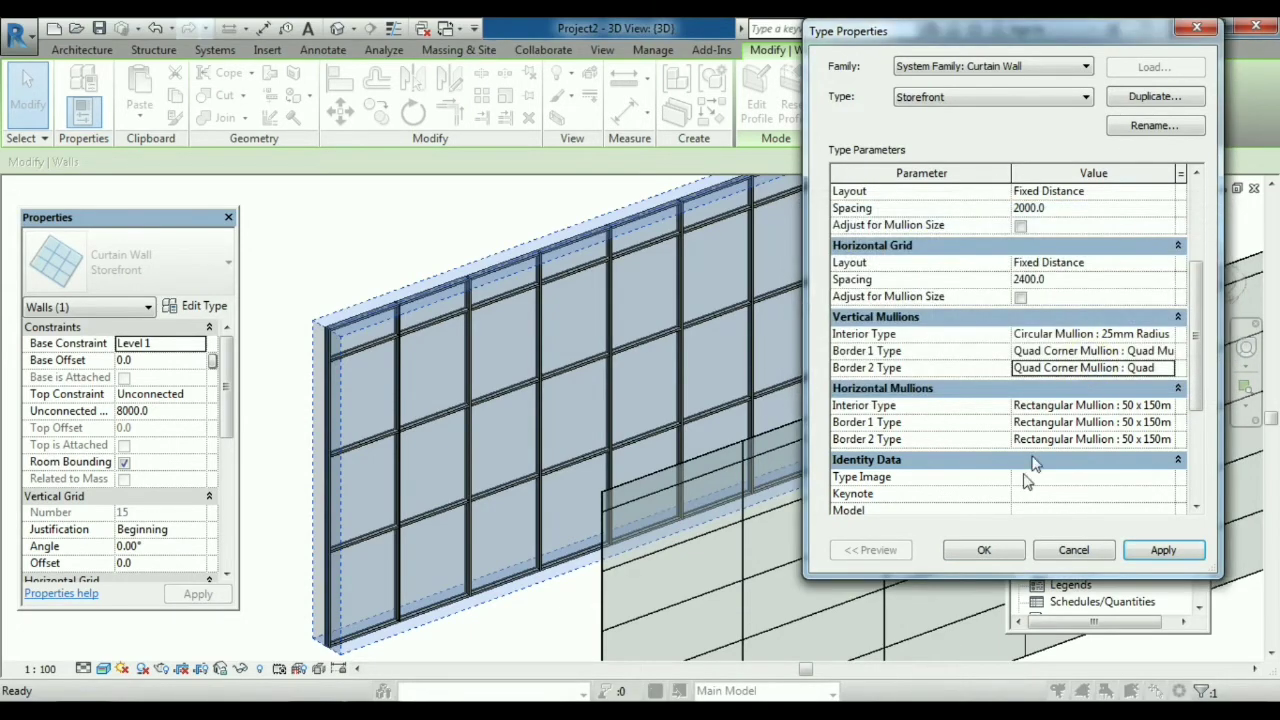
click(984, 550)
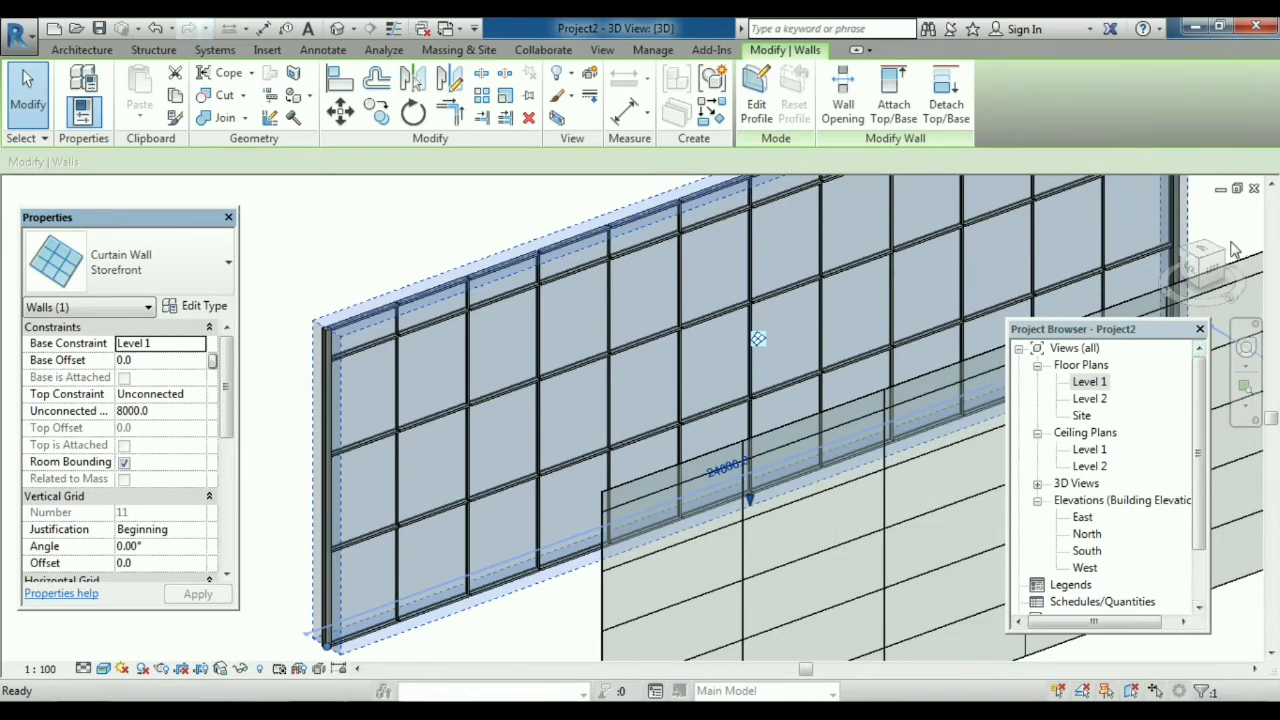
- Zoom in twice by region onto the upper mullions and a mullion junction of the curtain wall
key(Escape)
click(1246, 405)
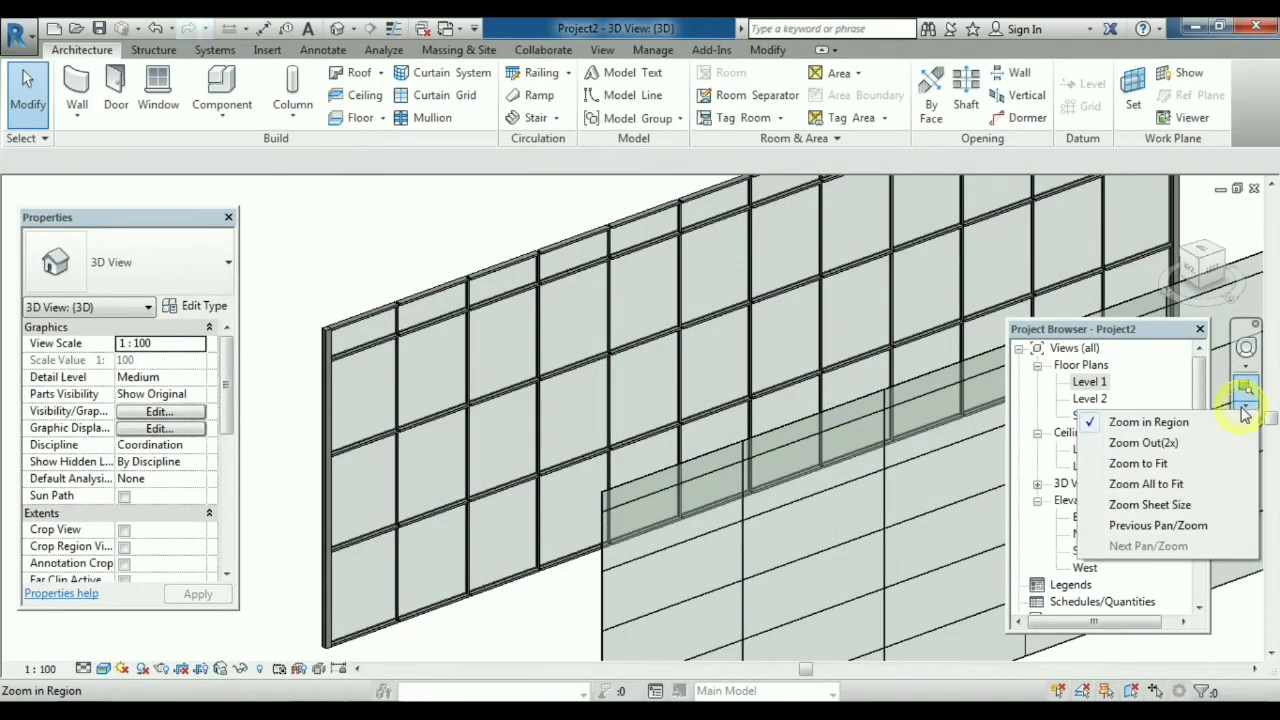
click(1196, 424)
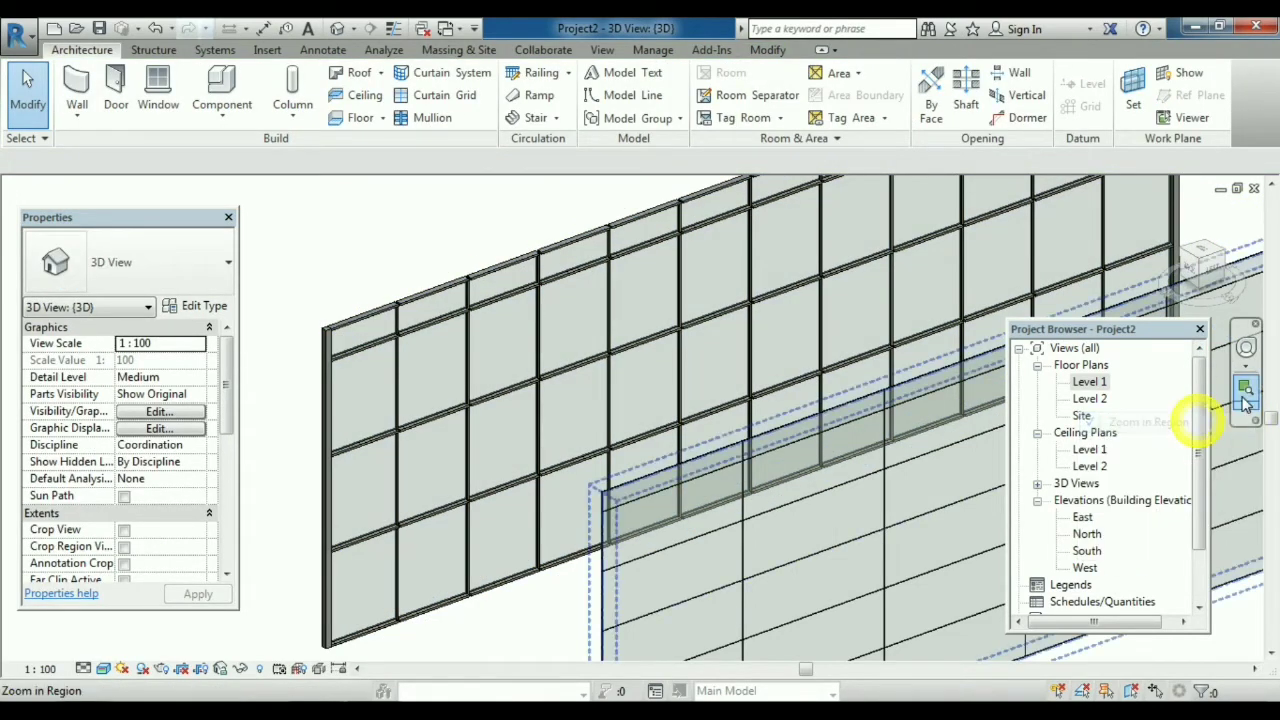
drag(438, 207, 826, 338)
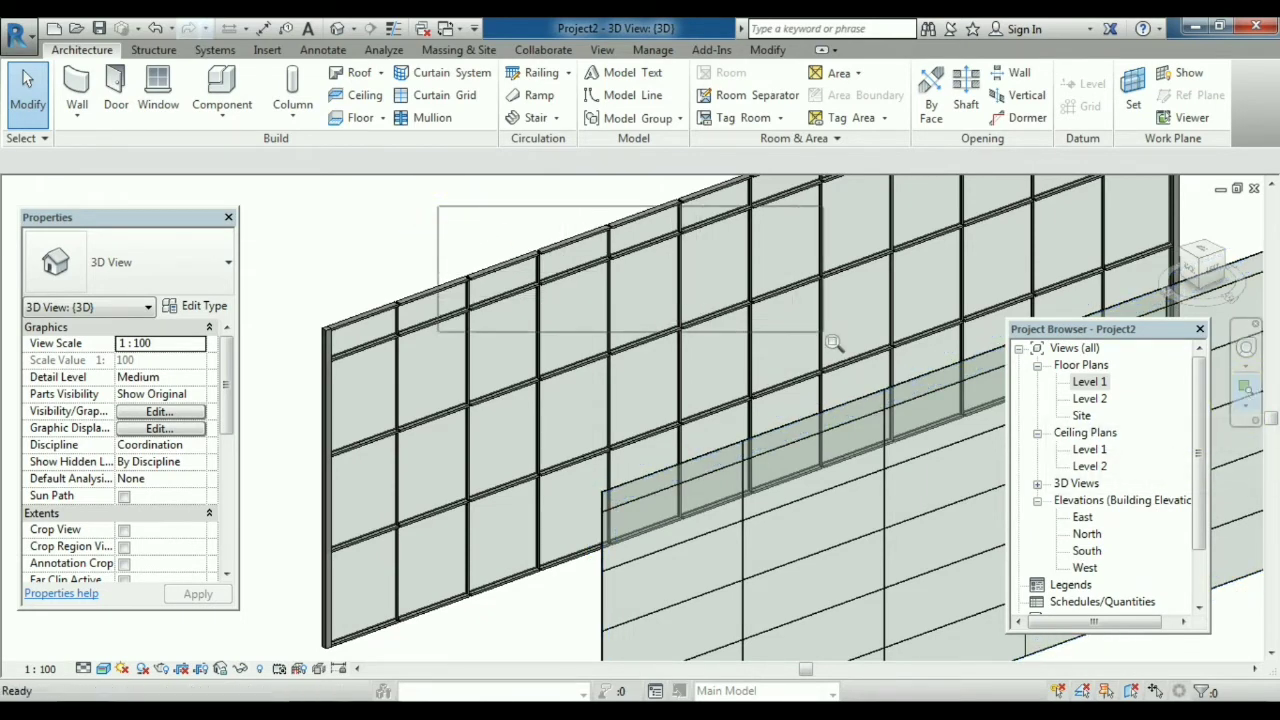
click(1246, 405)
click(1208, 430)
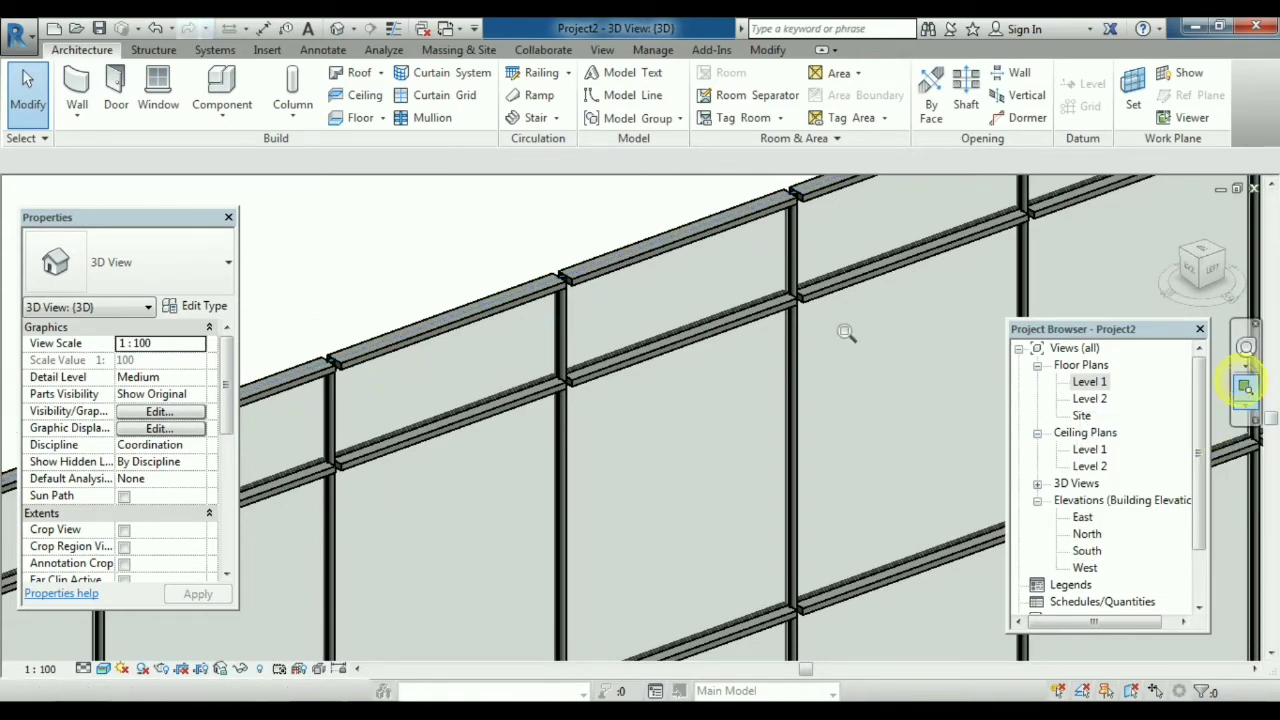
drag(443, 198, 790, 427)
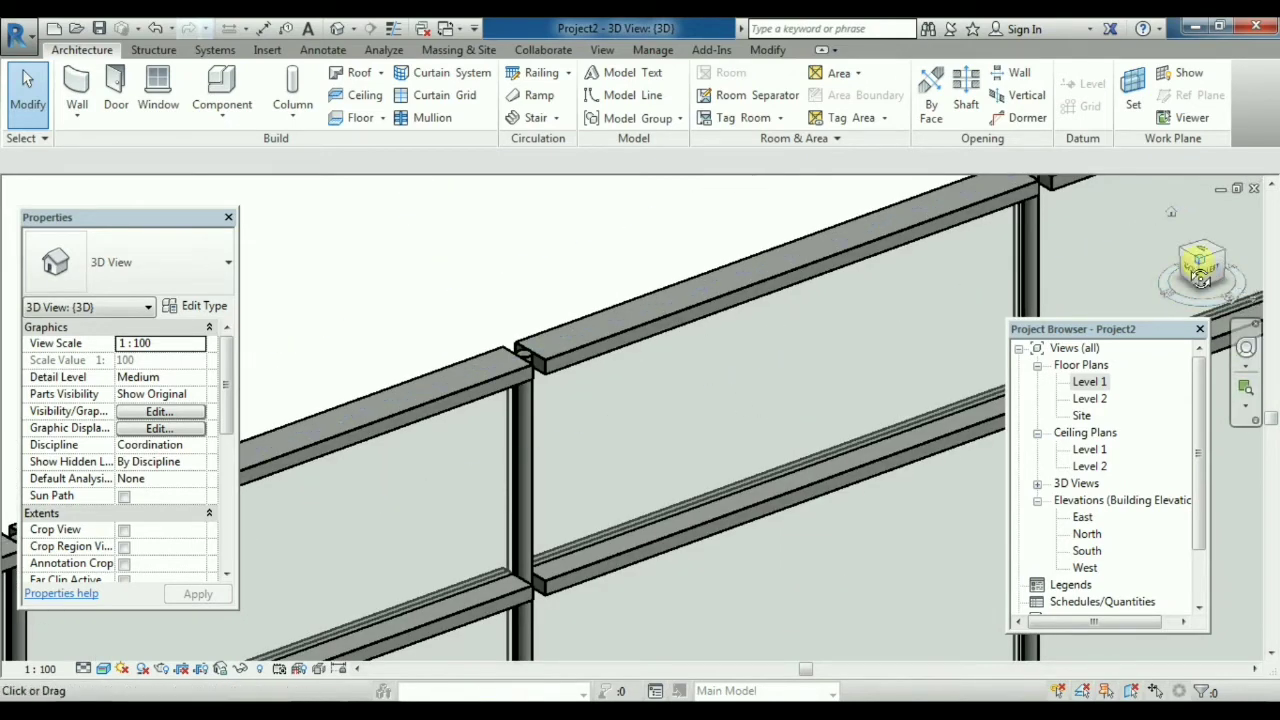
- Orbit and pan along the mullions to the junction at the wall edge, then select the wall
drag(1196, 268, 1200, 285)
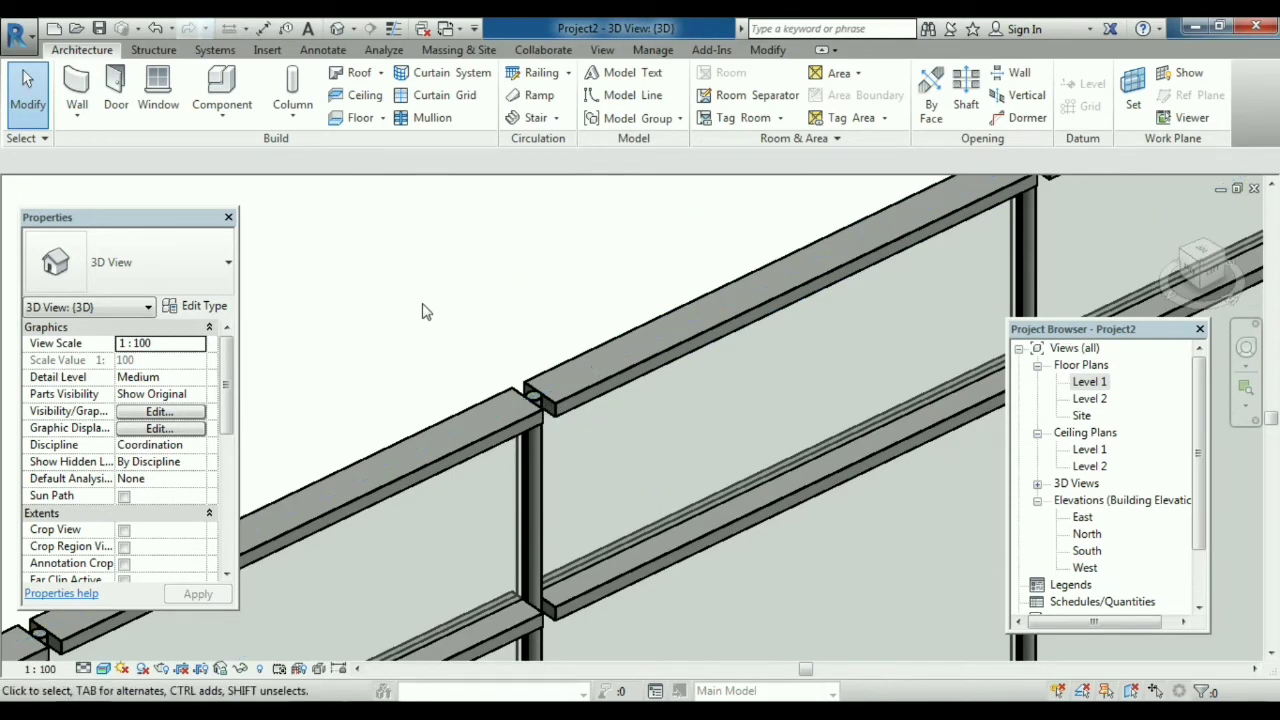
middle_drag(423, 309, 1240, 165)
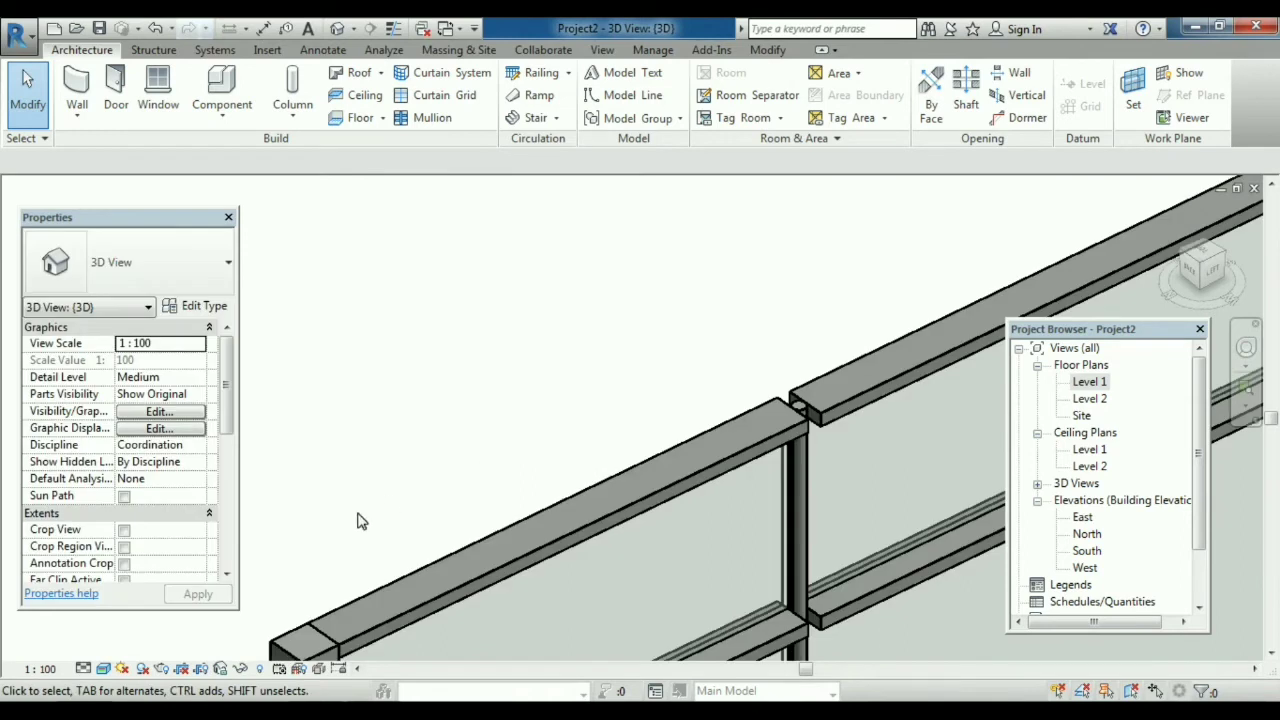
middle_drag(357, 520, 543, 234)
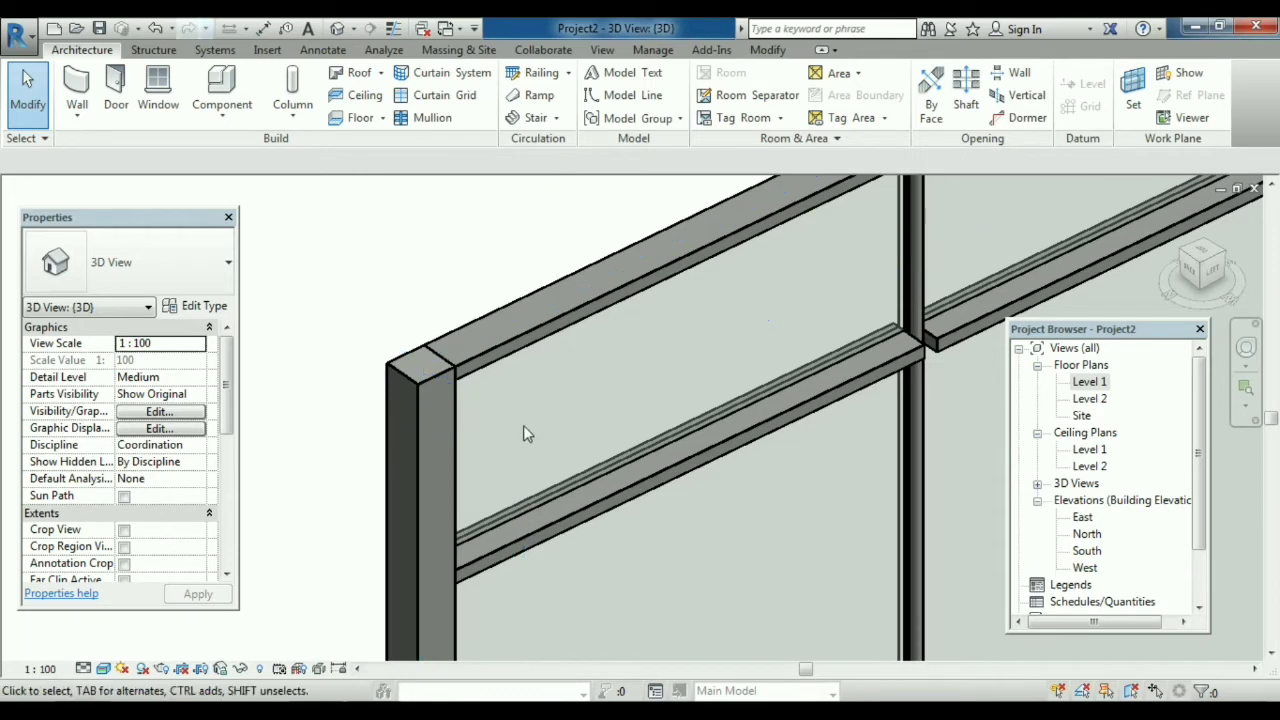
middle_drag(546, 374, 486, 399)
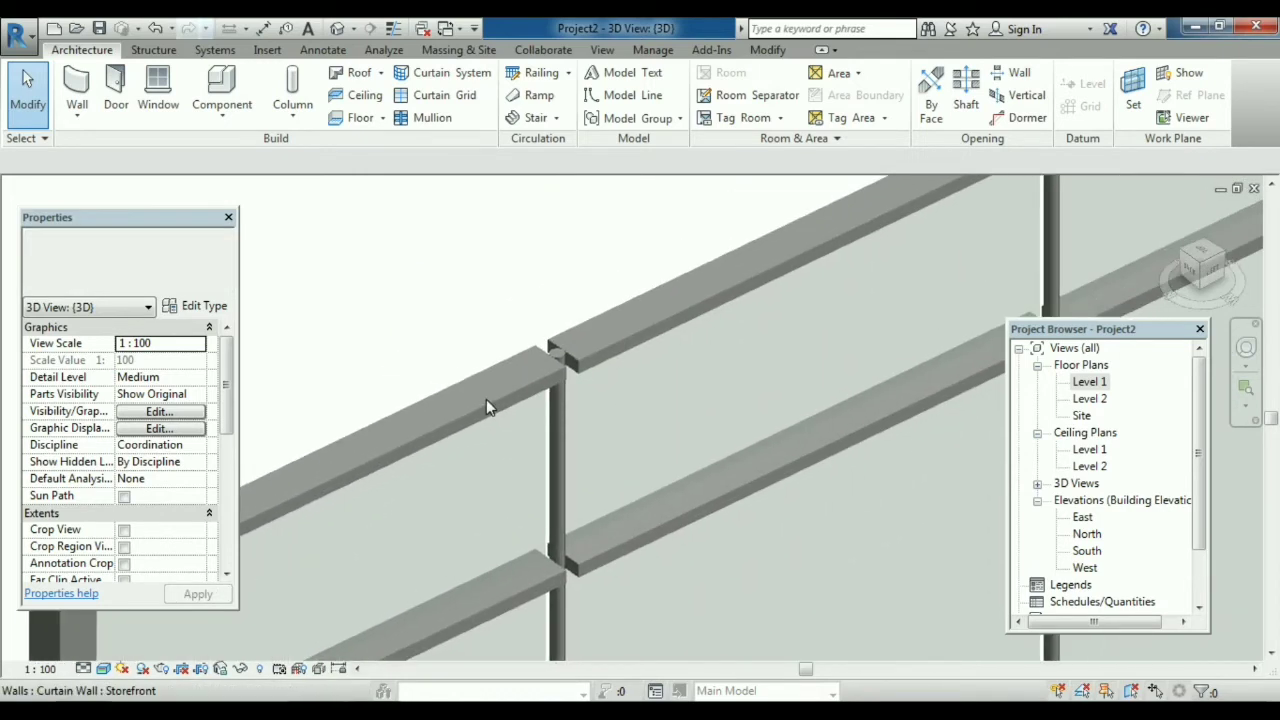
click(607, 360)
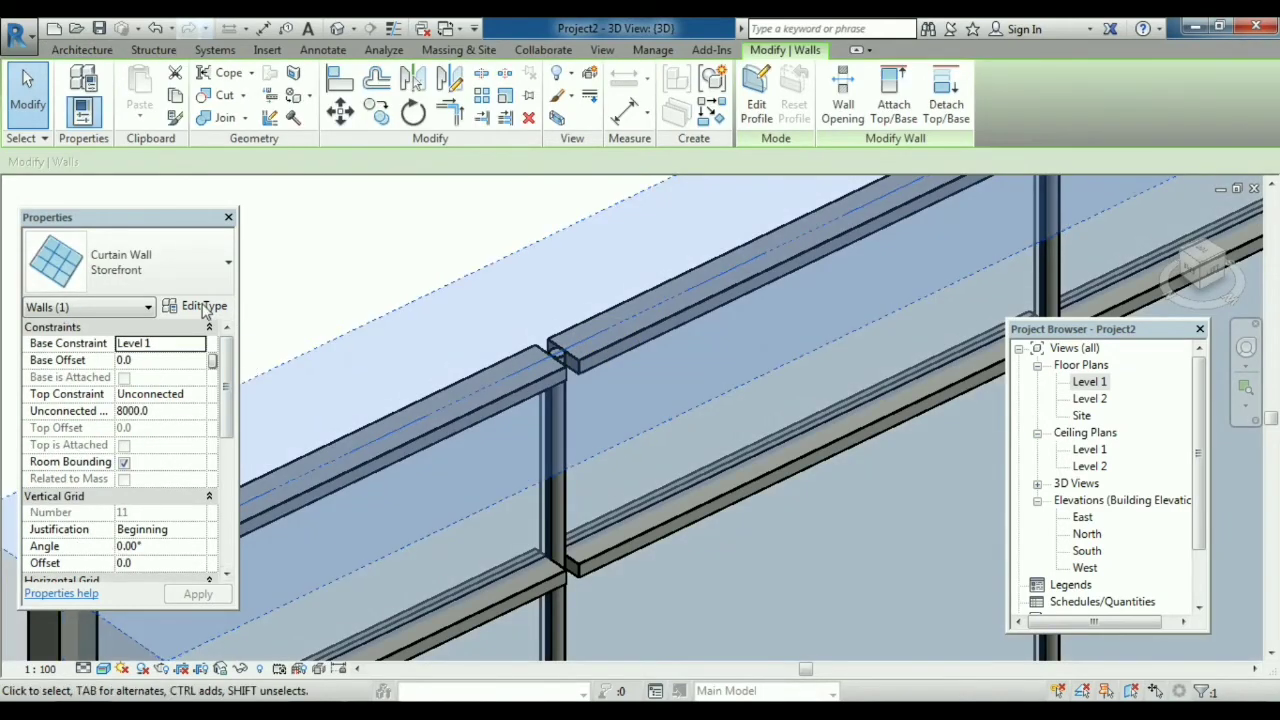
- In Edit Type, set Vertical Mullions Interior Type to Rectangular Mullion : 50 x 150mm and apply
click(204, 307)
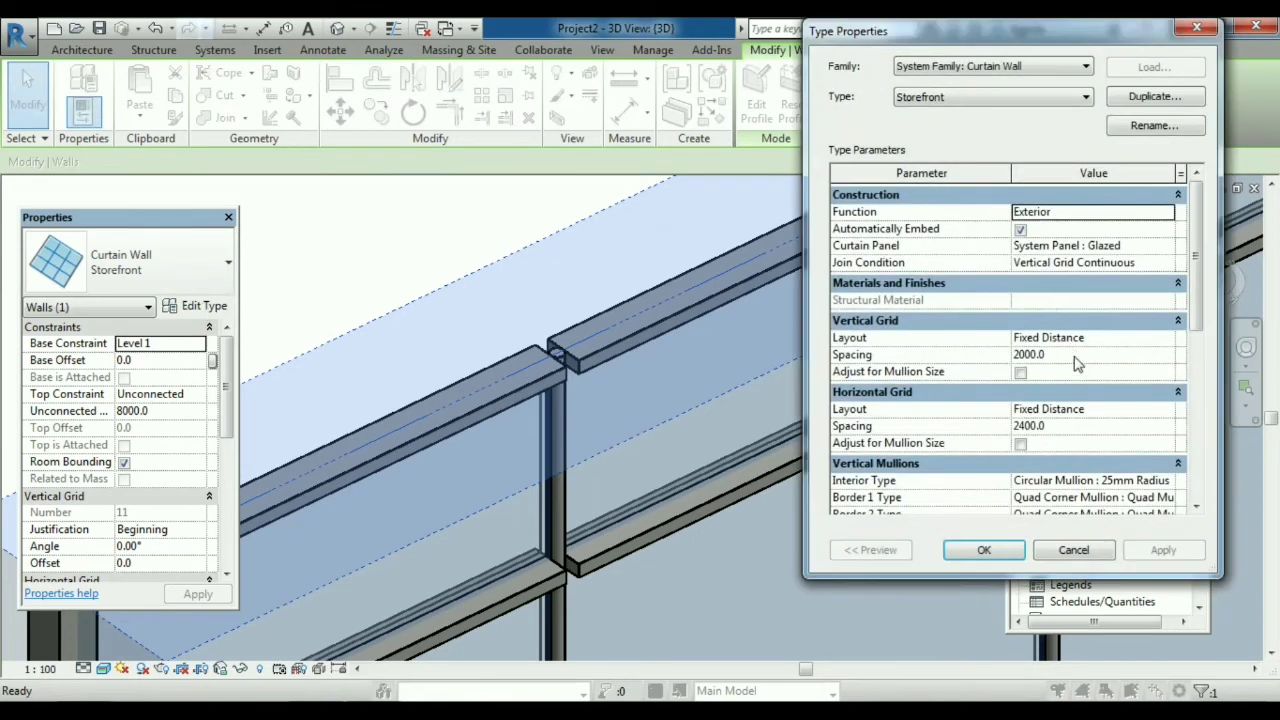
scroll(1196, 345, down, 2)
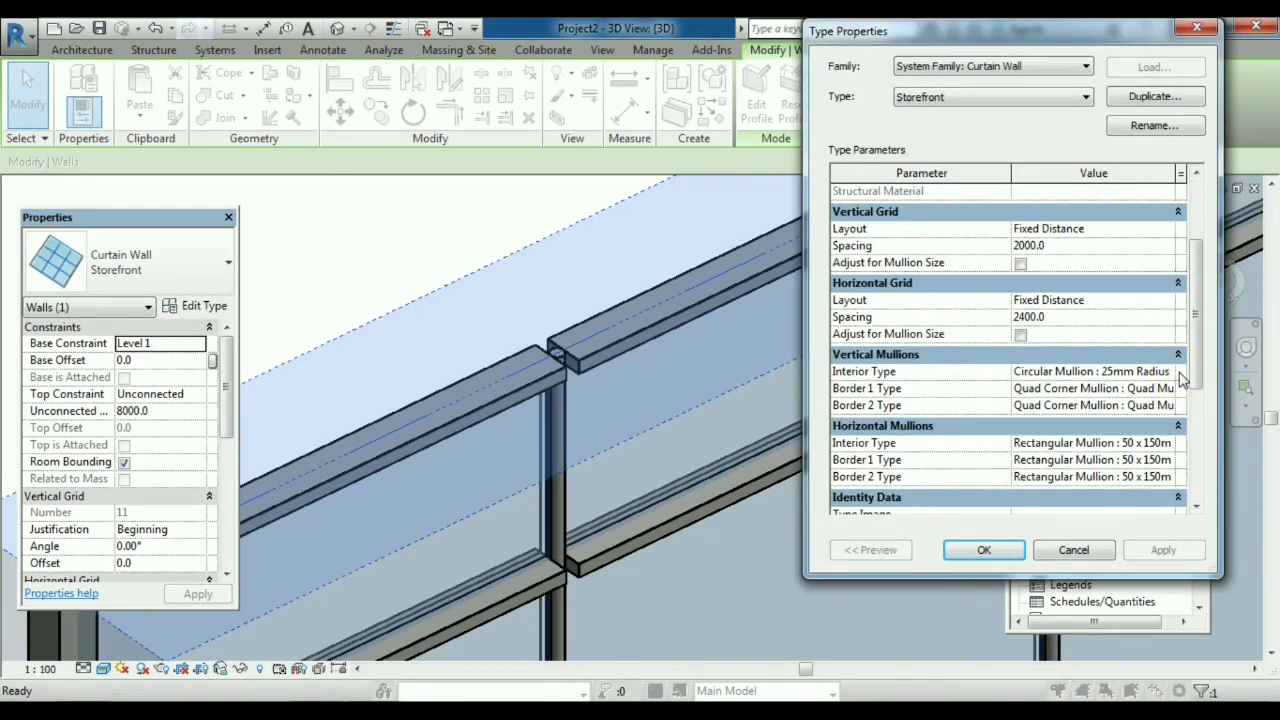
click(1176, 373)
click(1167, 372)
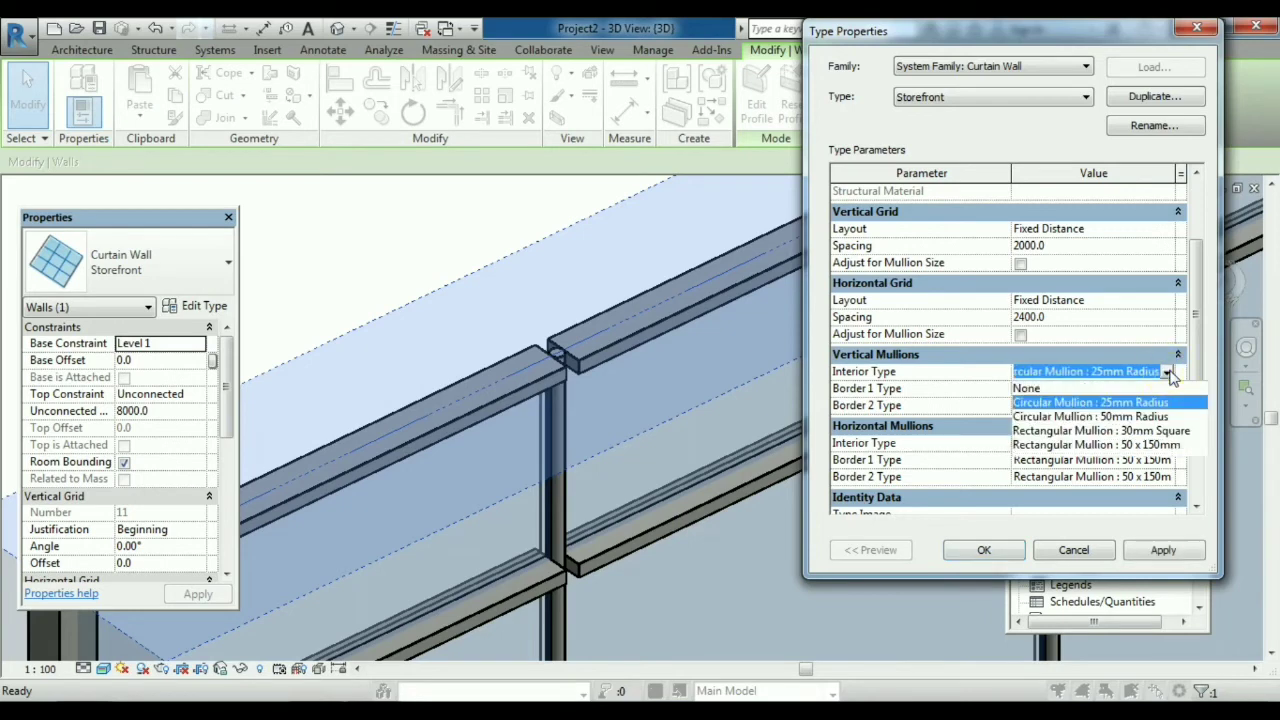
click(1158, 445)
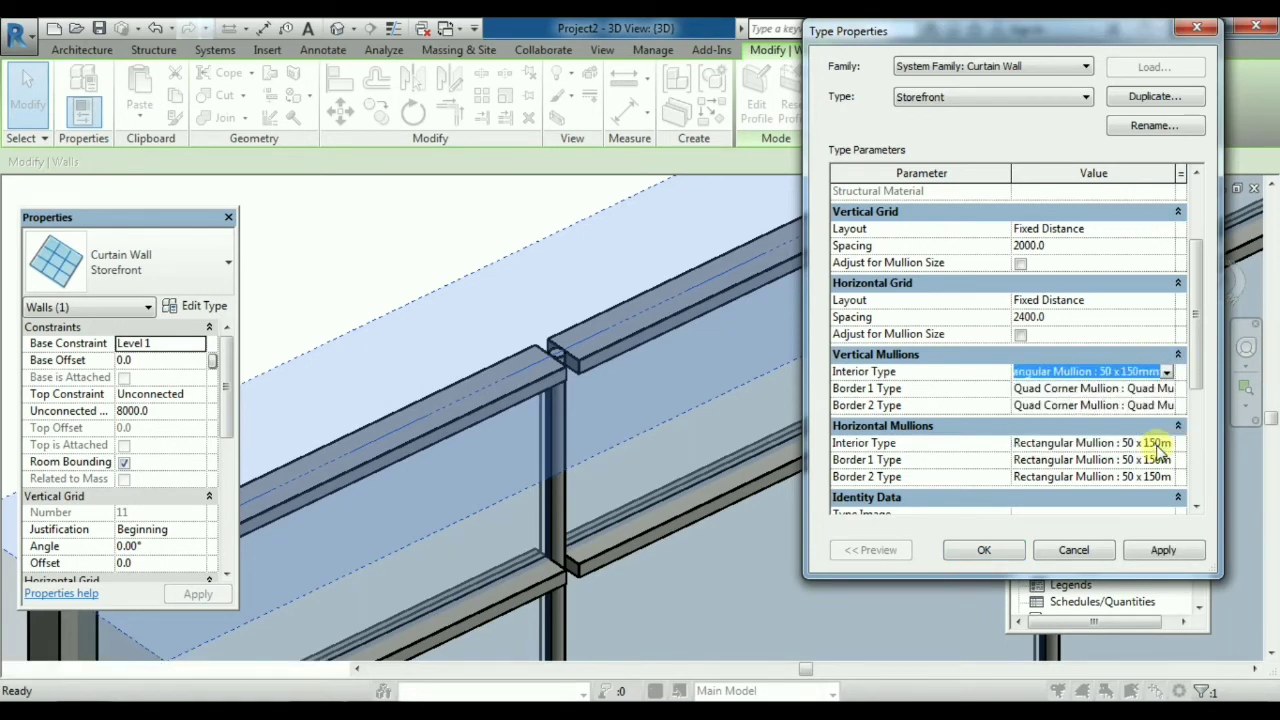
click(1168, 553)
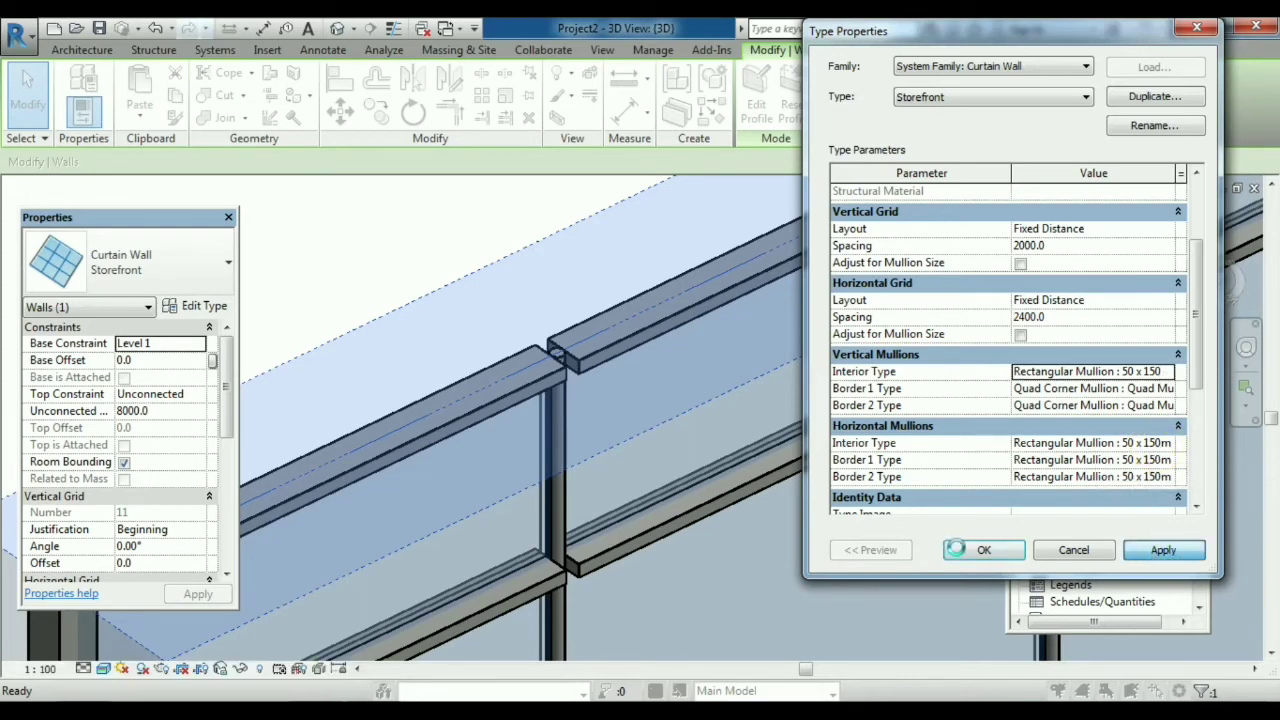
click(975, 552)
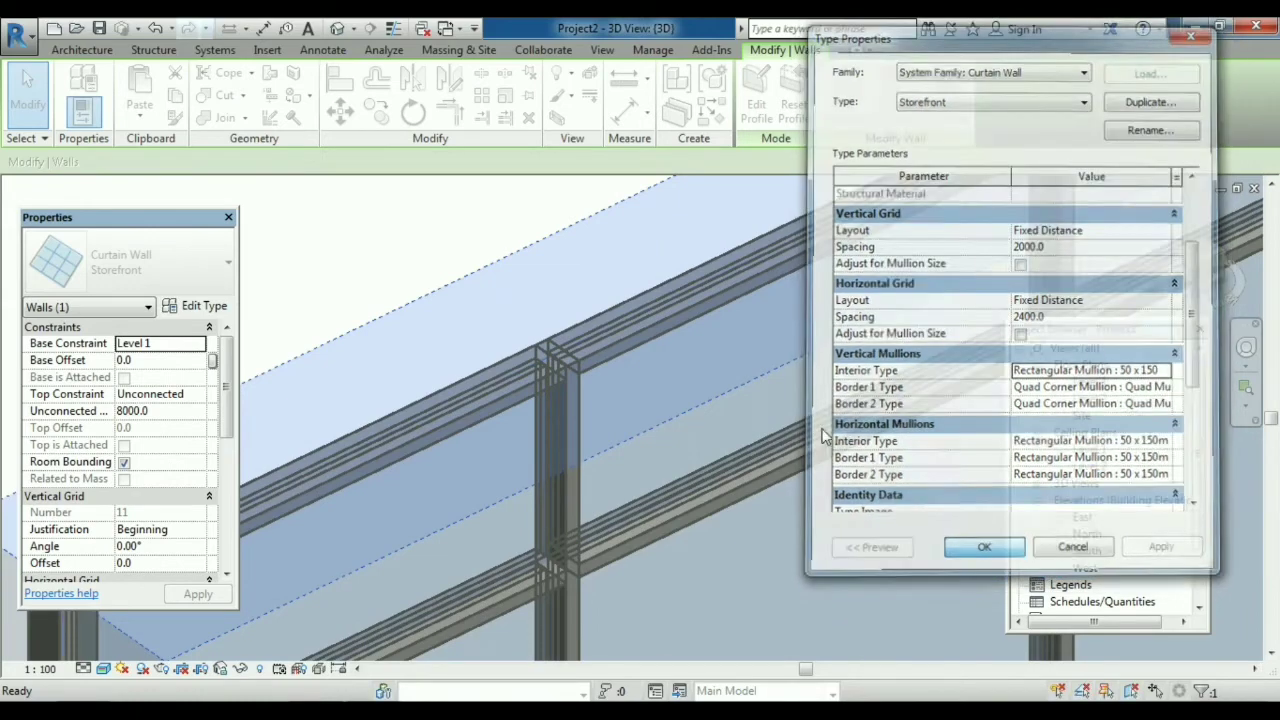
click(476, 204)
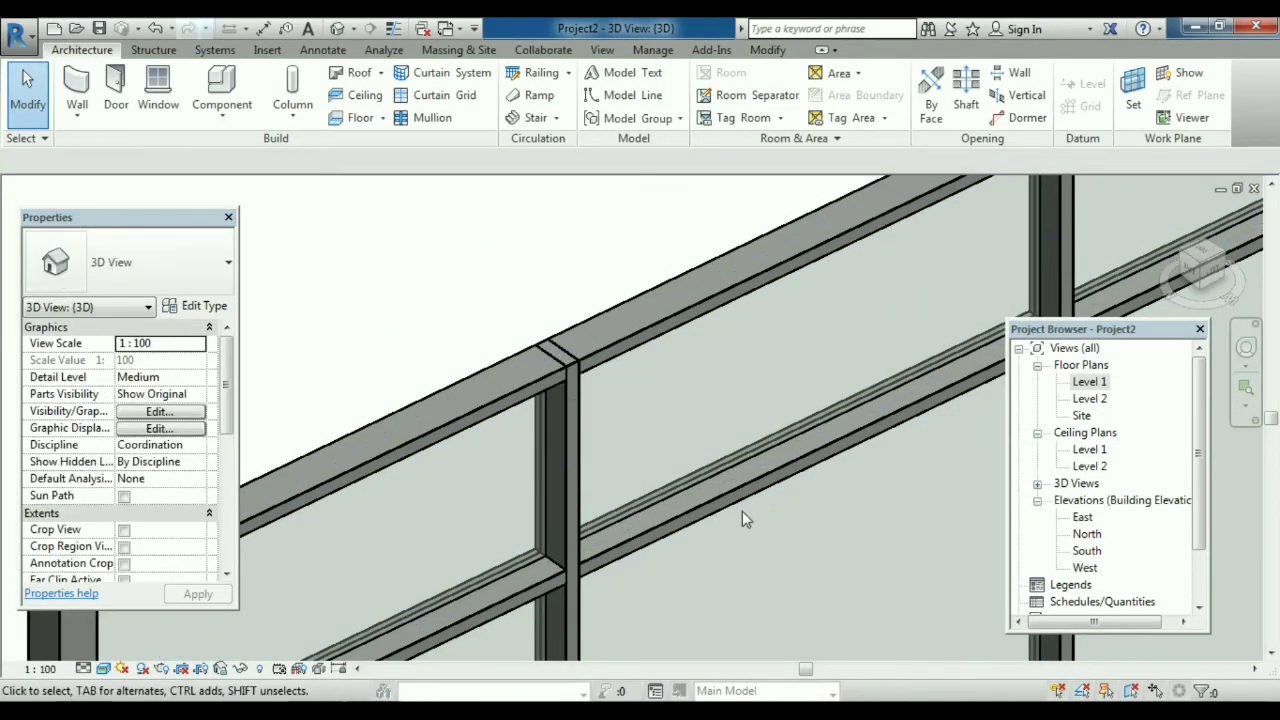
- Zoom to fit the whole model and crossing-select the Storefront and Exterior Glazing curtain walls
middle_drag(742, 511, 640, 418)
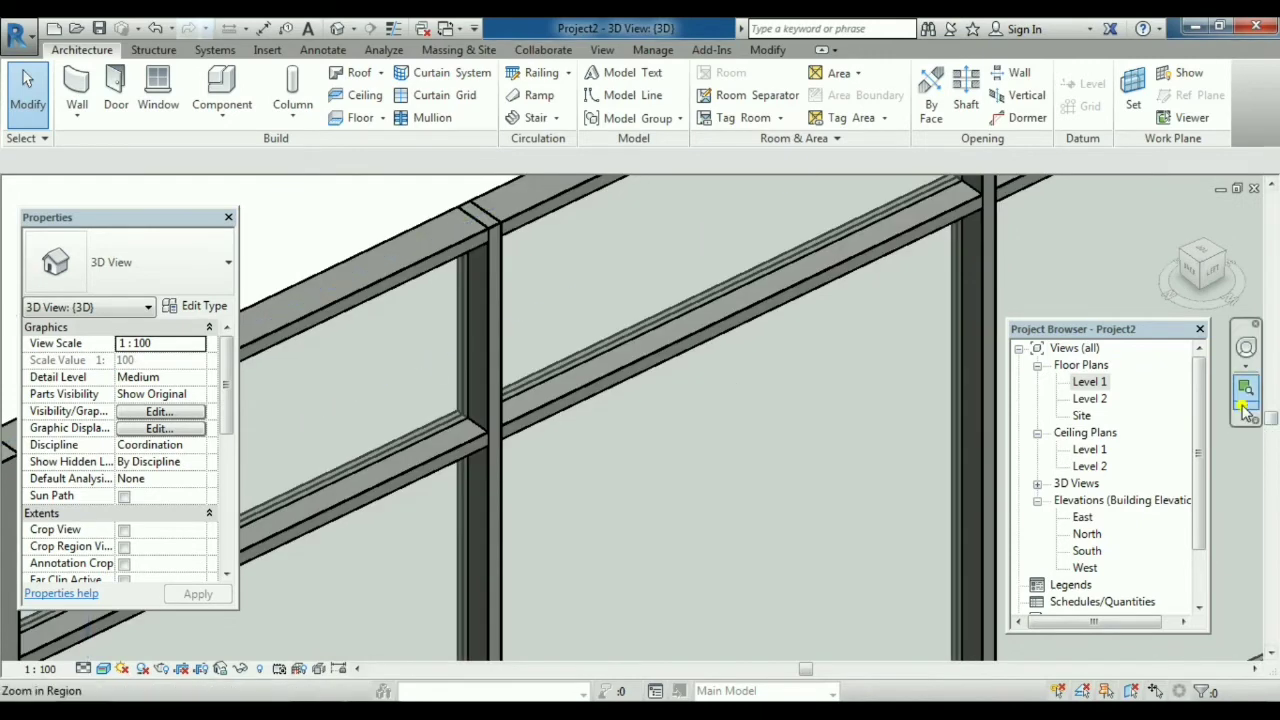
click(1246, 405)
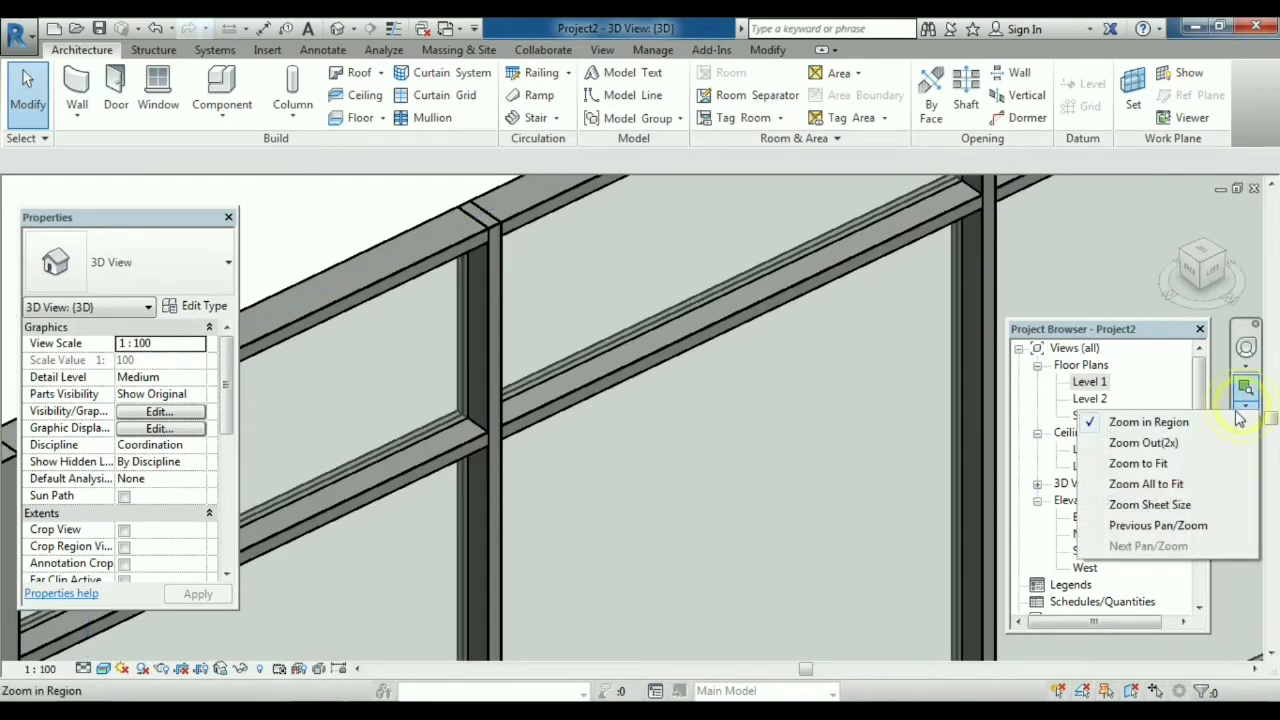
click(1183, 468)
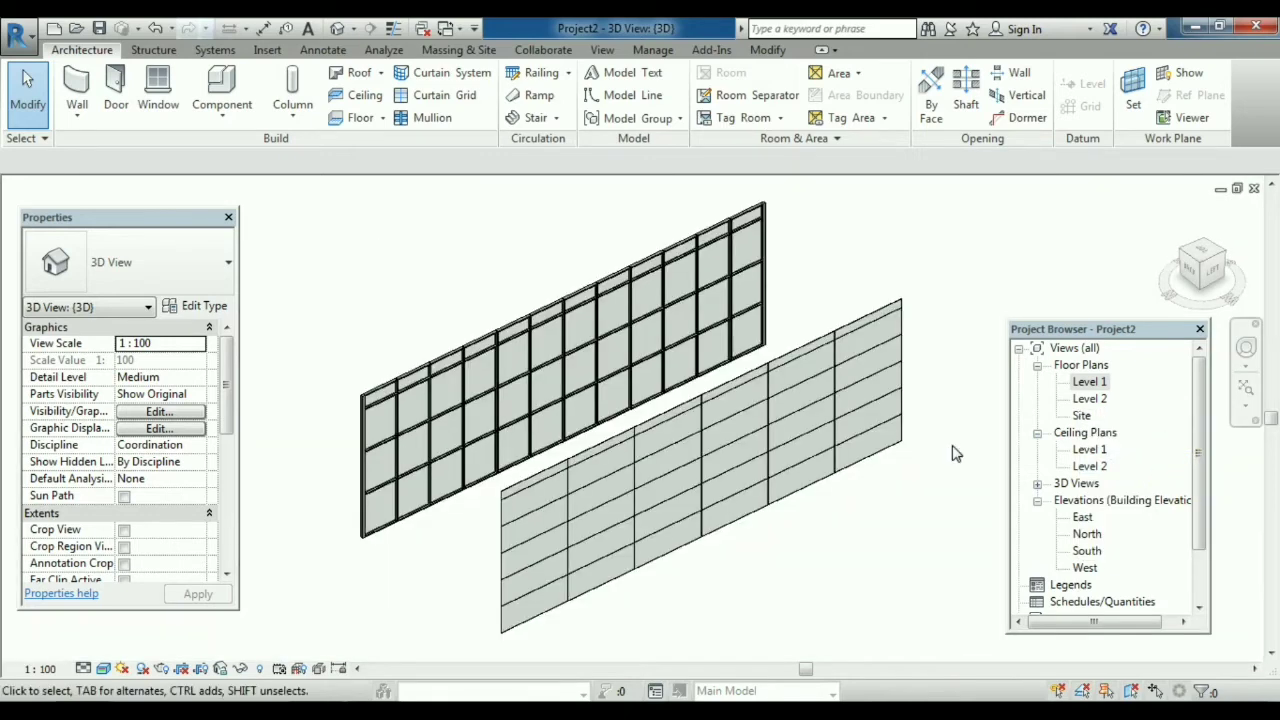
scroll(953, 453, up, 1)
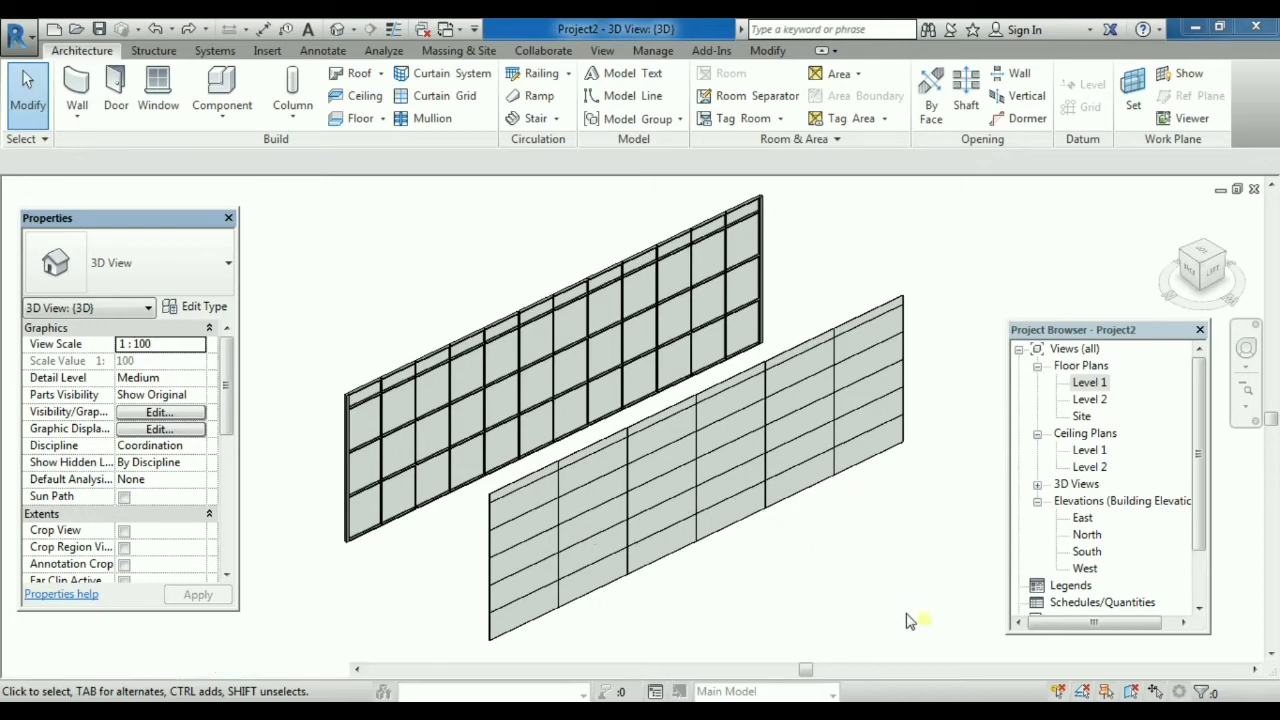
drag(918, 616, 323, 187)
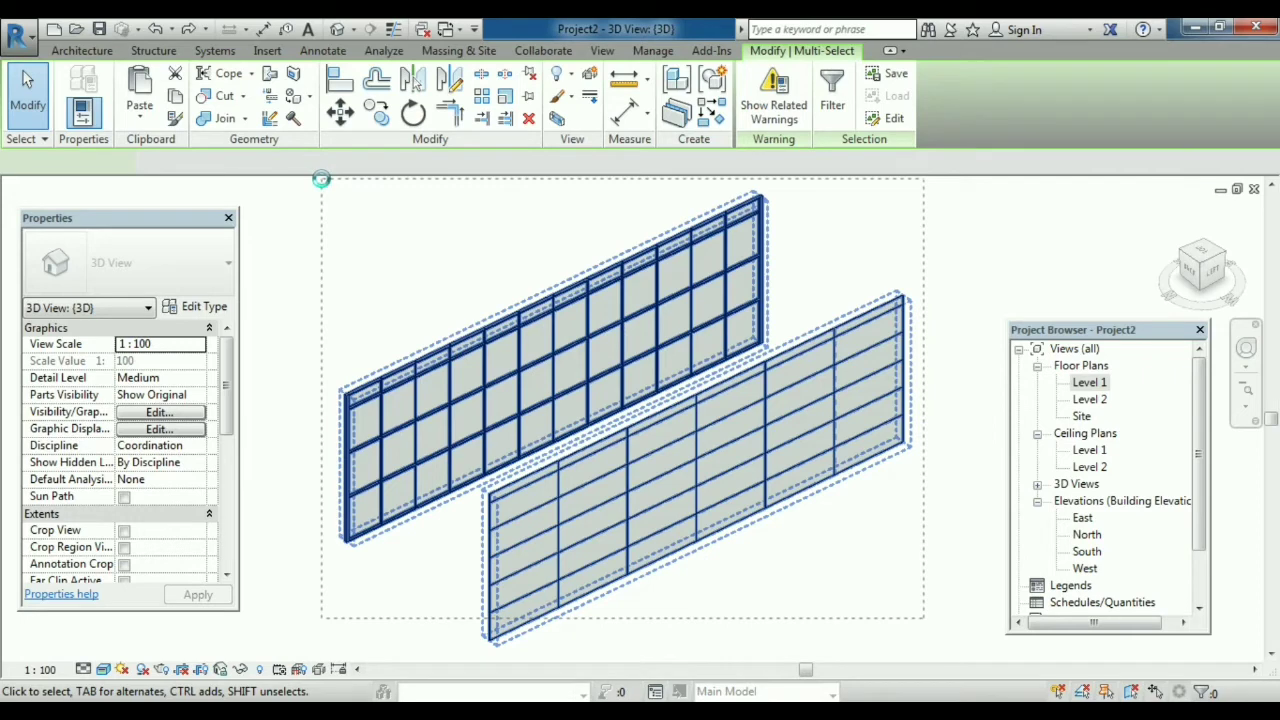
- Delete the two selected curtain walls and switch to the Level 1 floor plan
key(Delete)
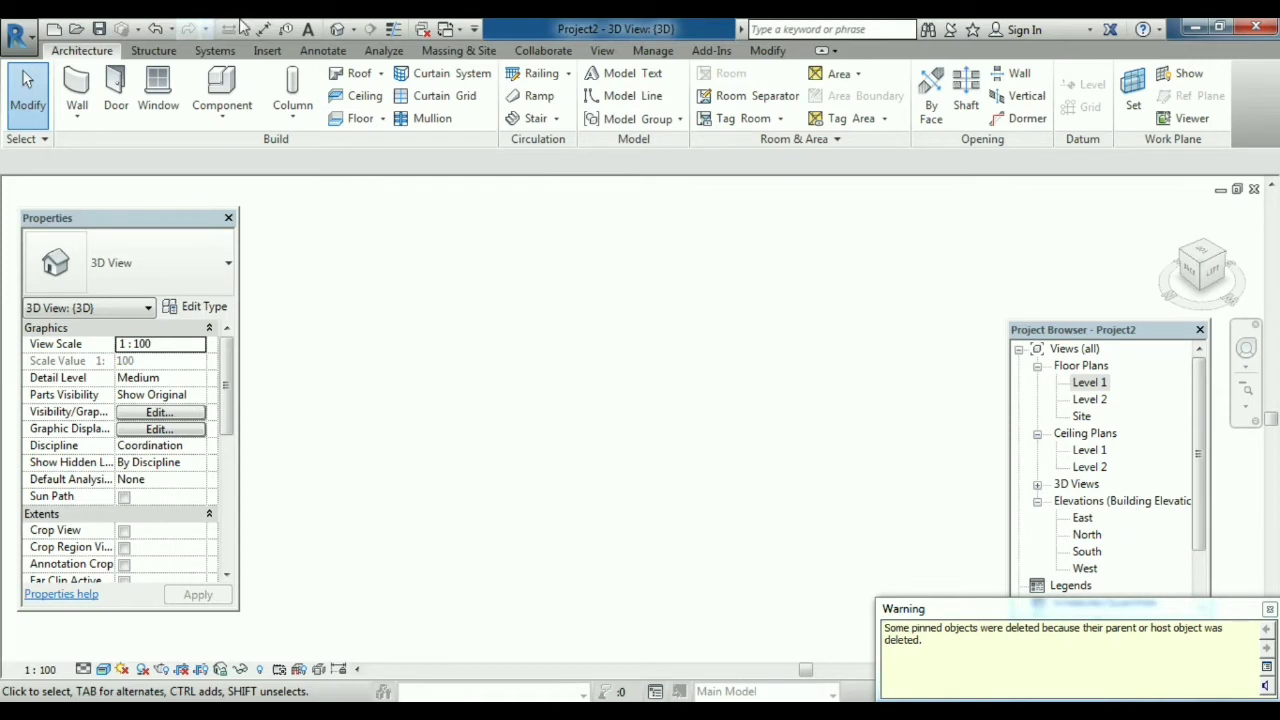
click(88, 90)
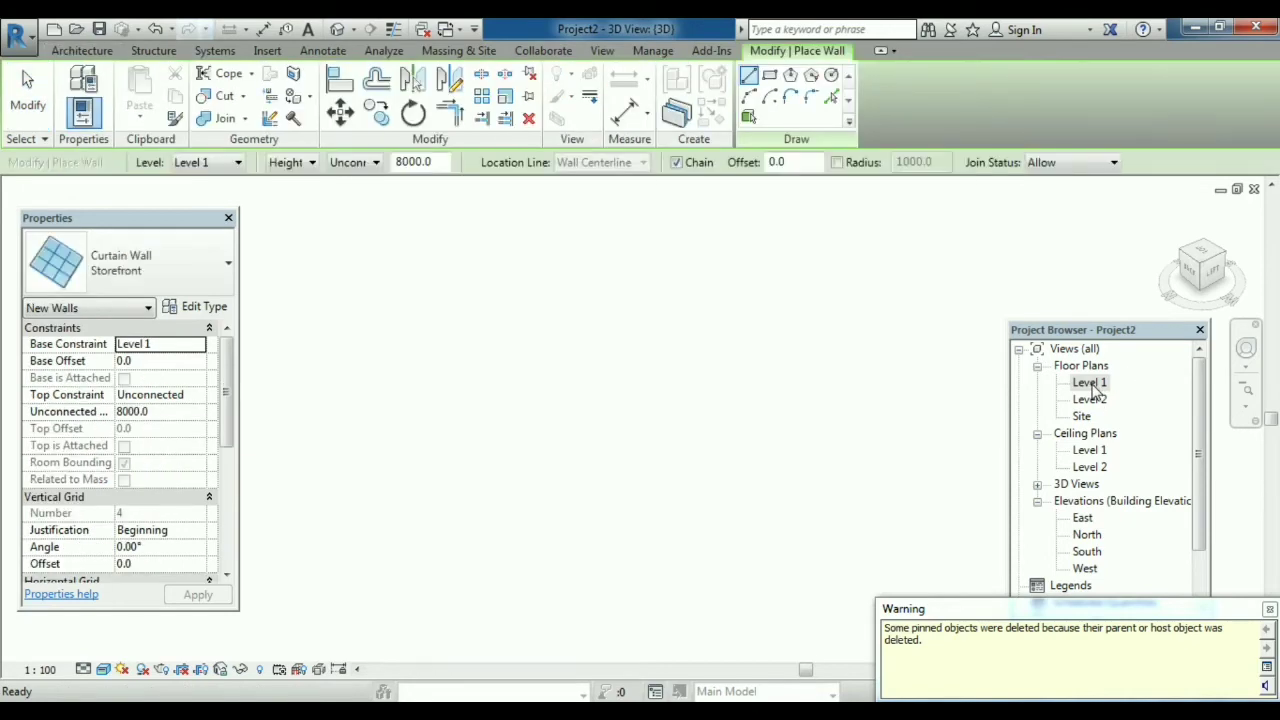
click(1090, 384)
double_click(1090, 384)
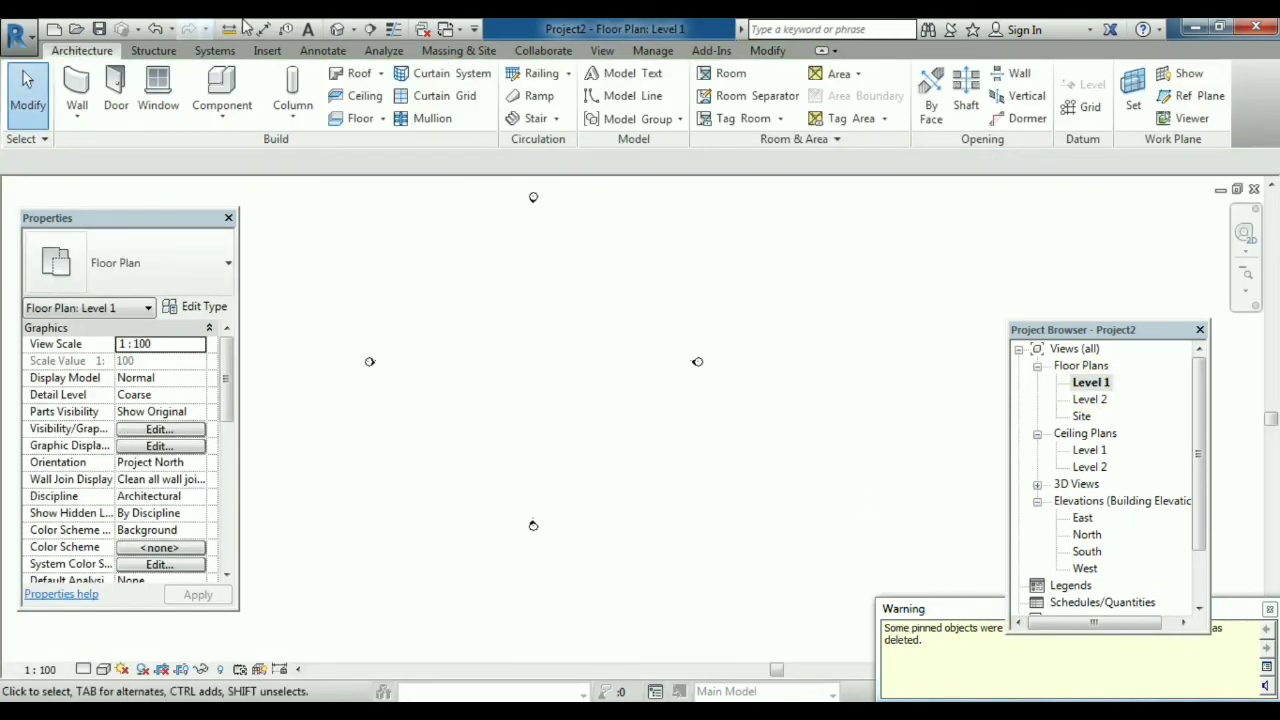
- Start a plain Curtain Wall with Top Constraint set to Up to level: Level 2
click(79, 88)
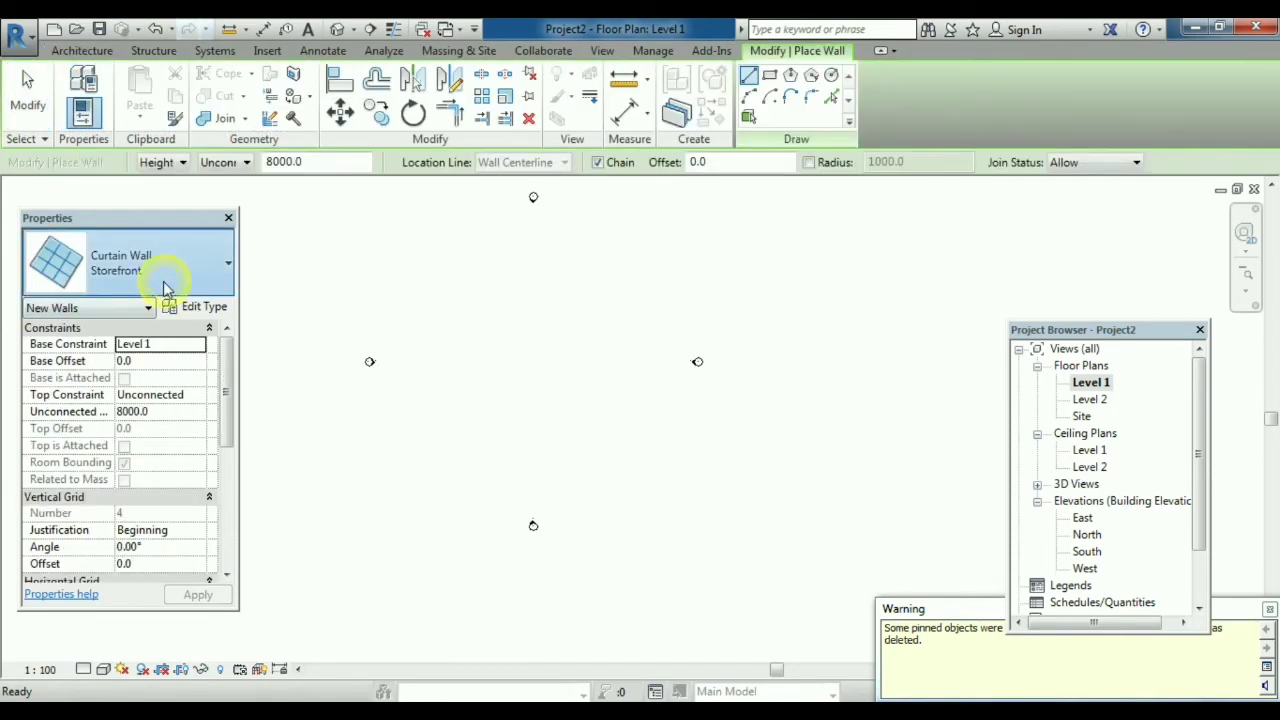
click(166, 288)
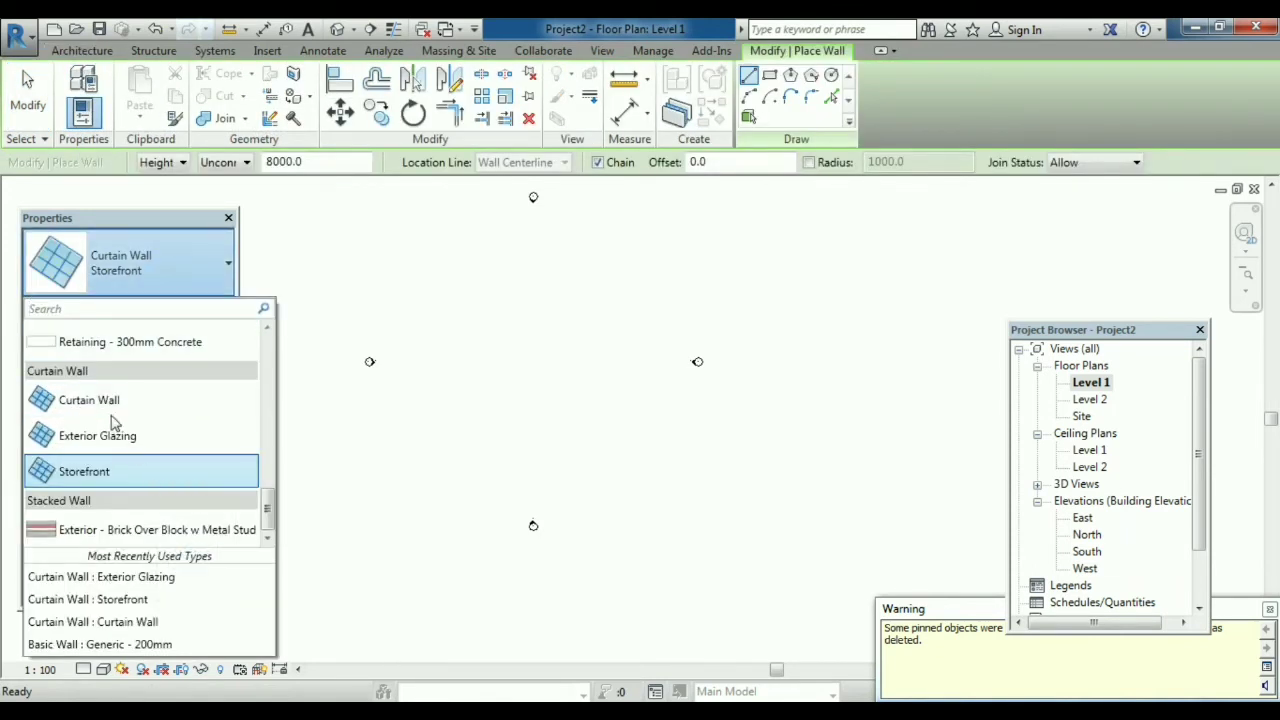
click(114, 400)
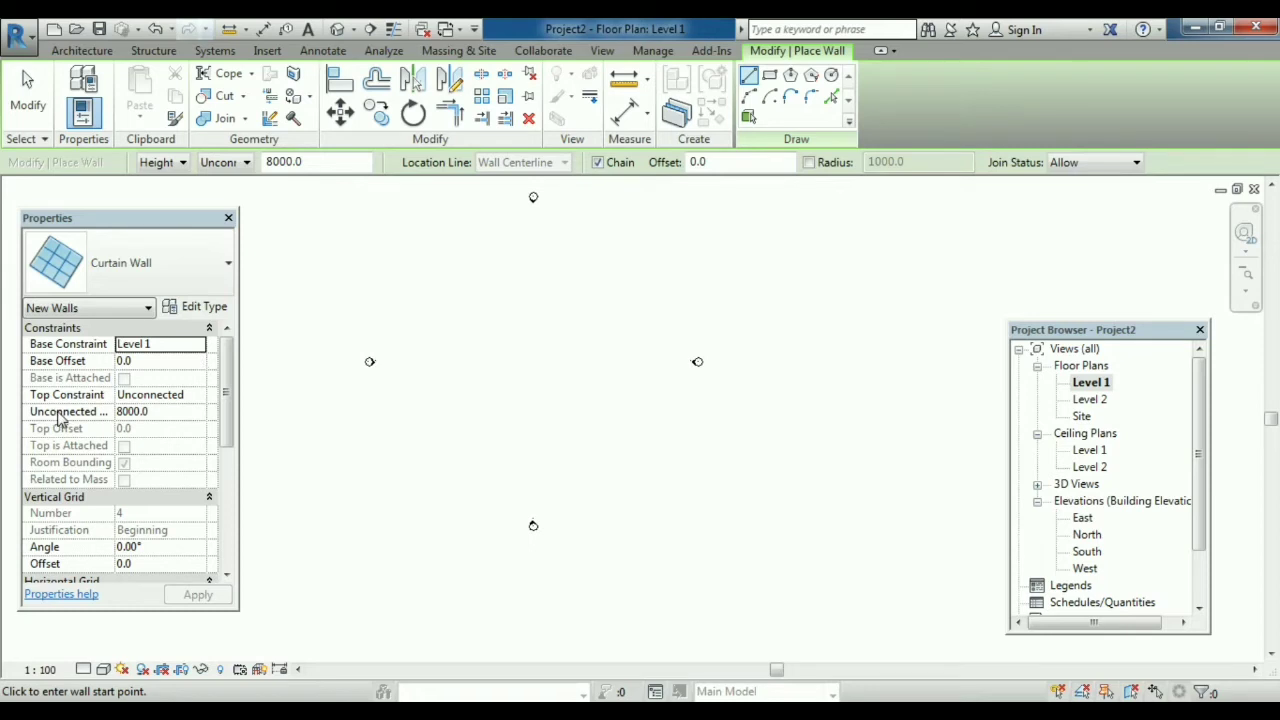
click(199, 395)
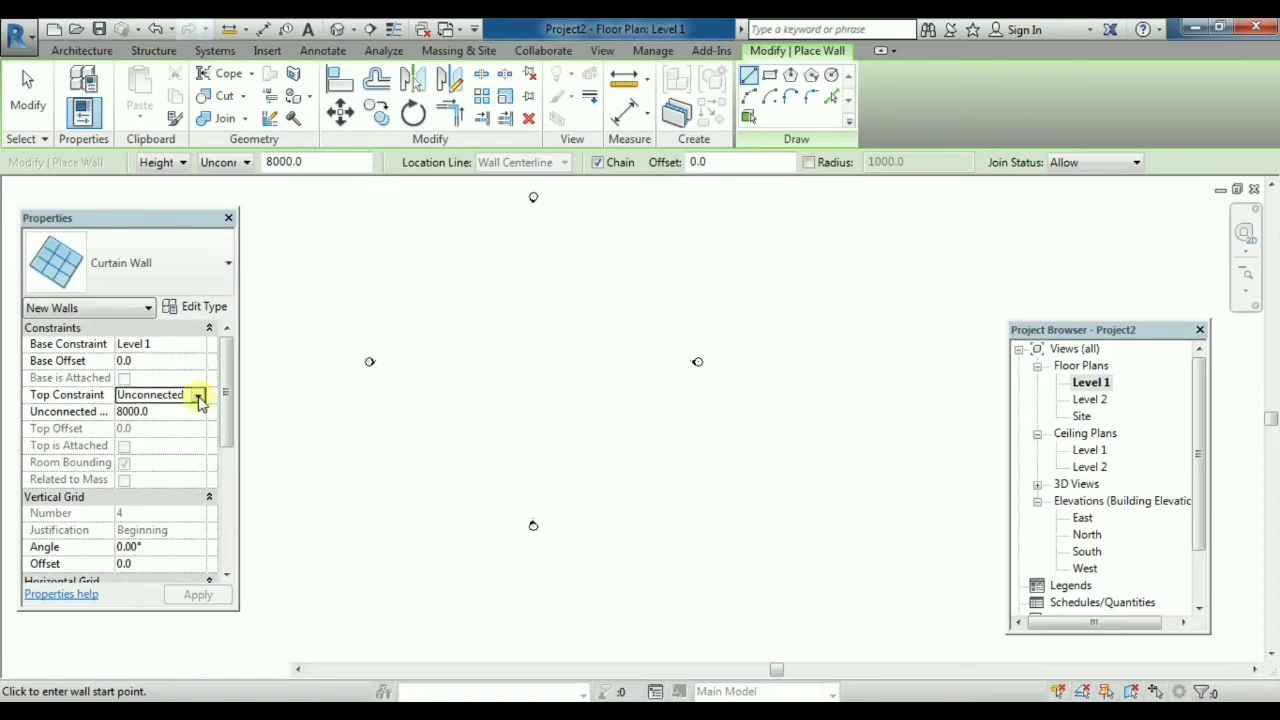
click(198, 395)
click(184, 441)
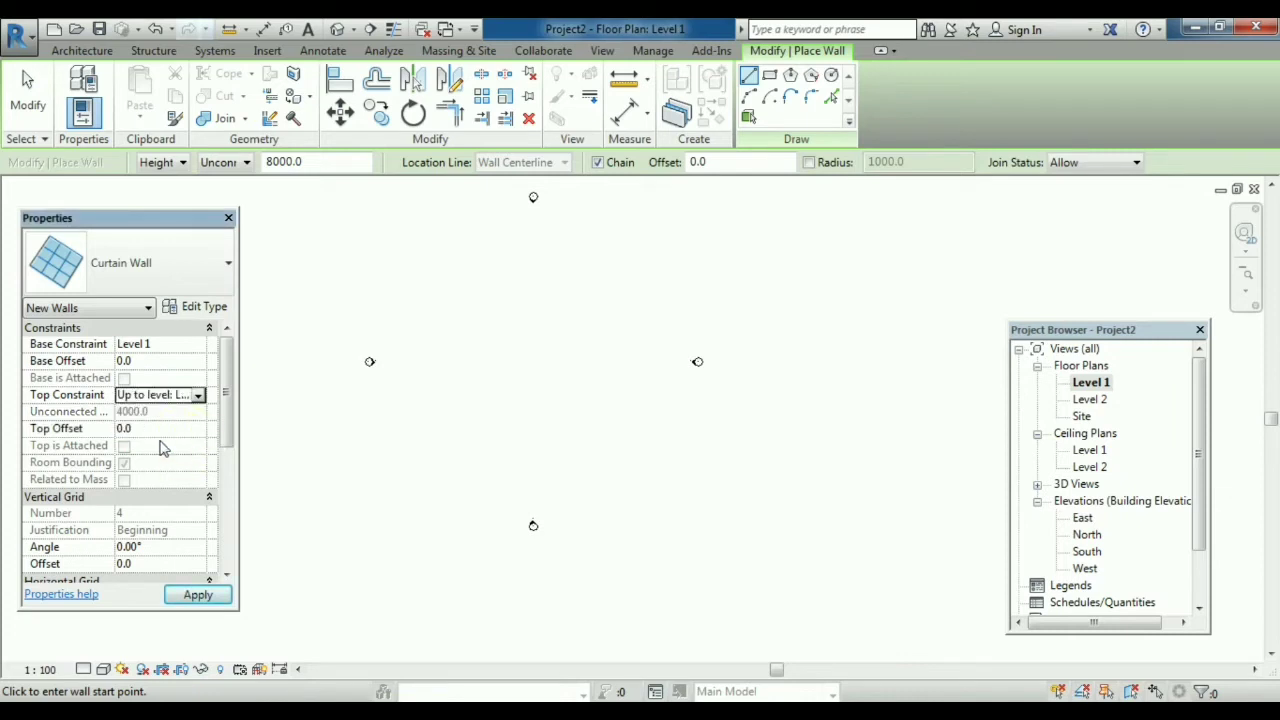
click(198, 594)
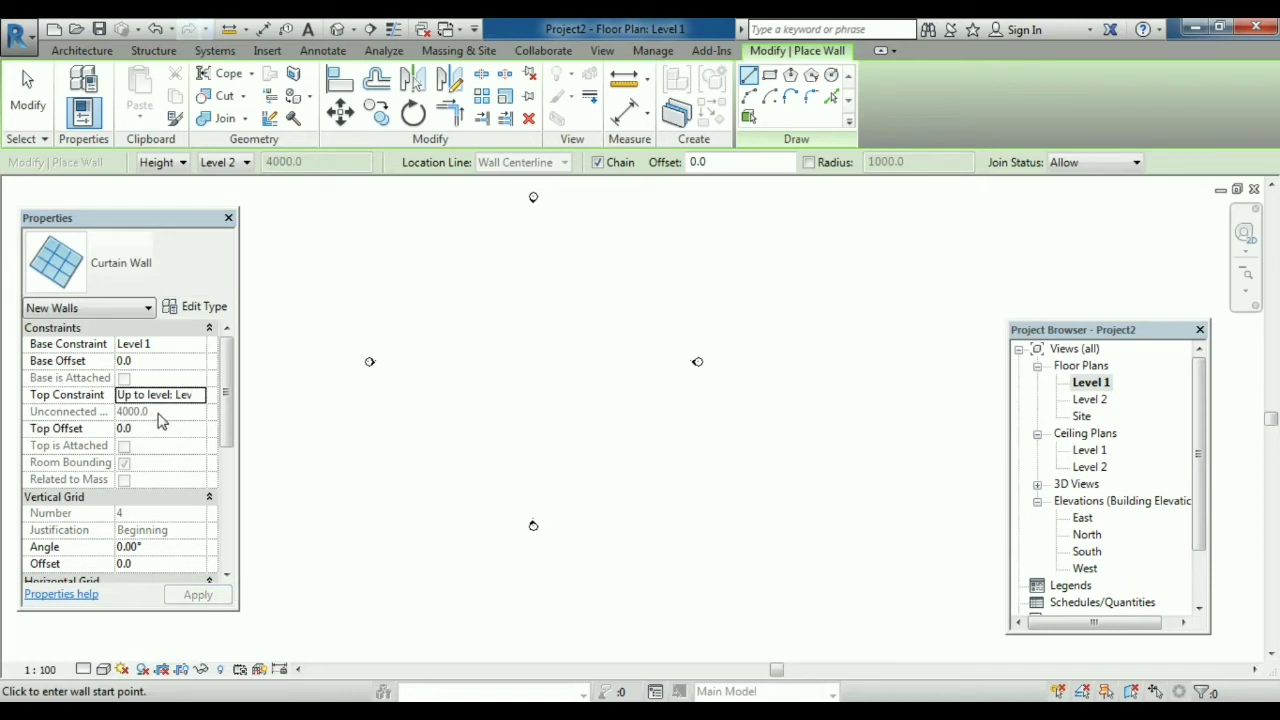
- Draw one straight vertical plain curtain wall between two points in the Level 1 plan
click(455, 335)
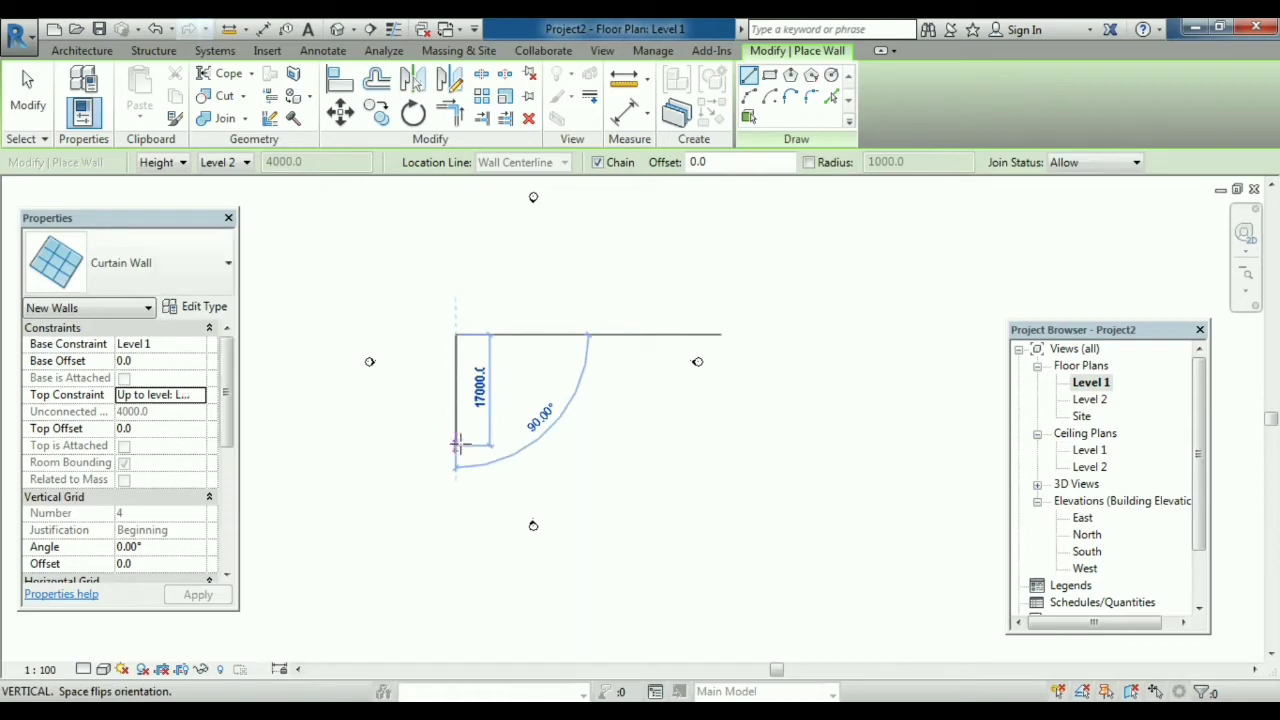
click(457, 445)
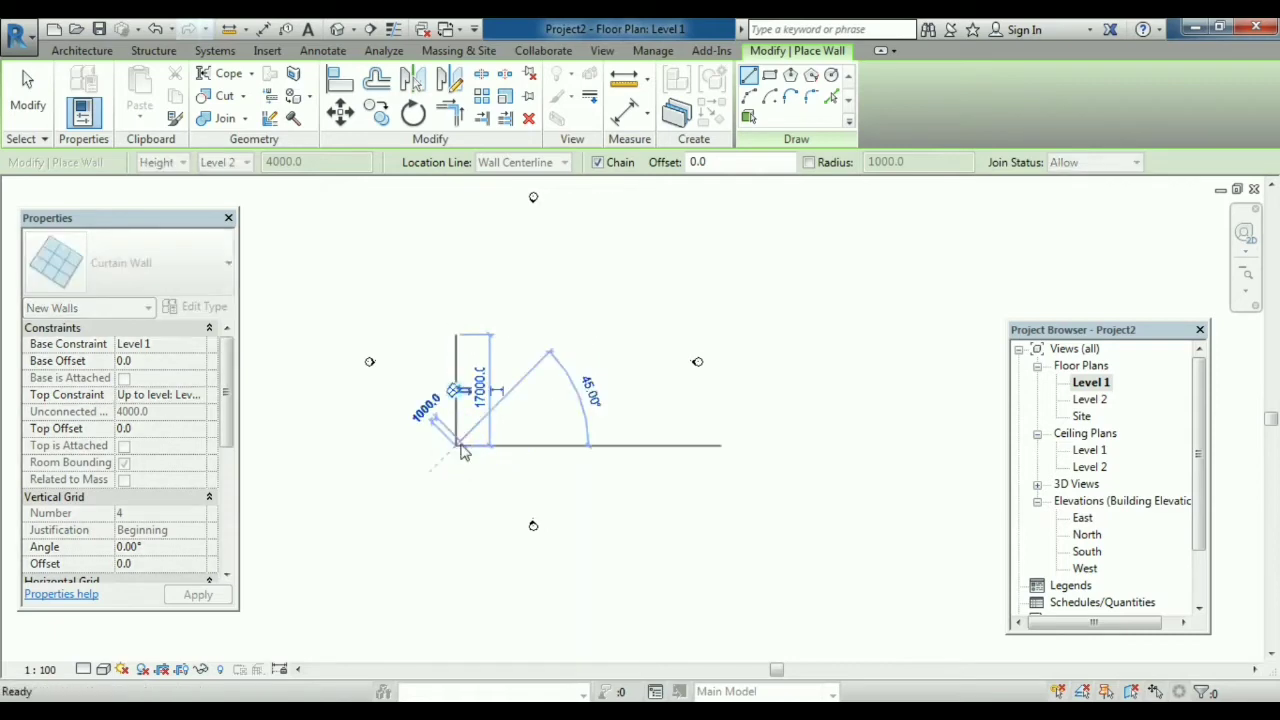
key(Escape)
key(Escape)
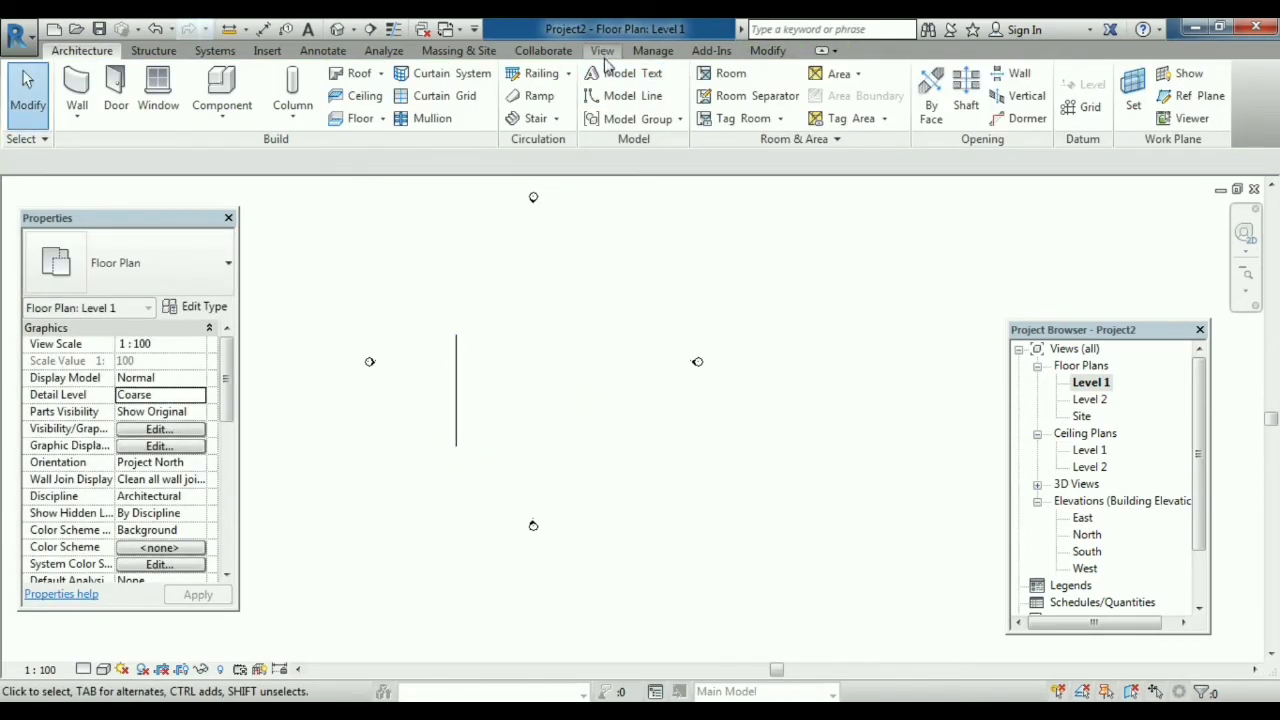
- Open the default 3D view, then zoom and orbit in on the new curtain wall
click(602, 50)
click(536, 88)
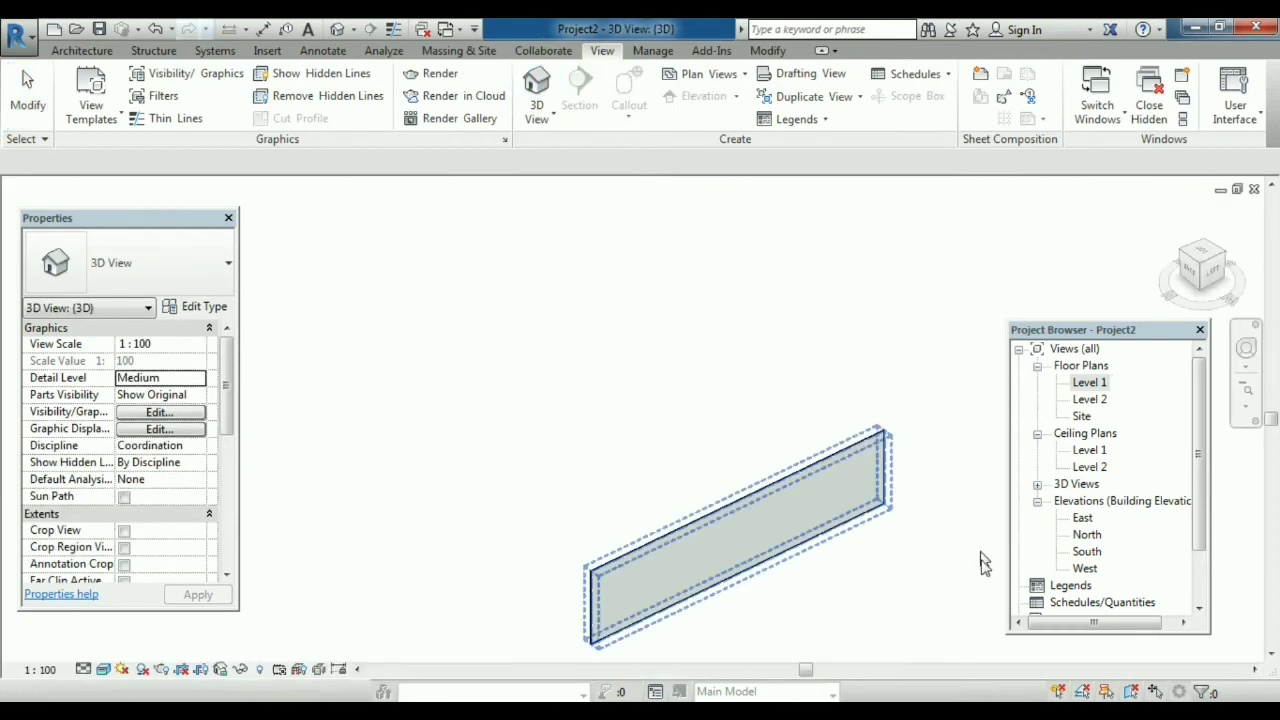
middle_drag(895, 577, 774, 417)
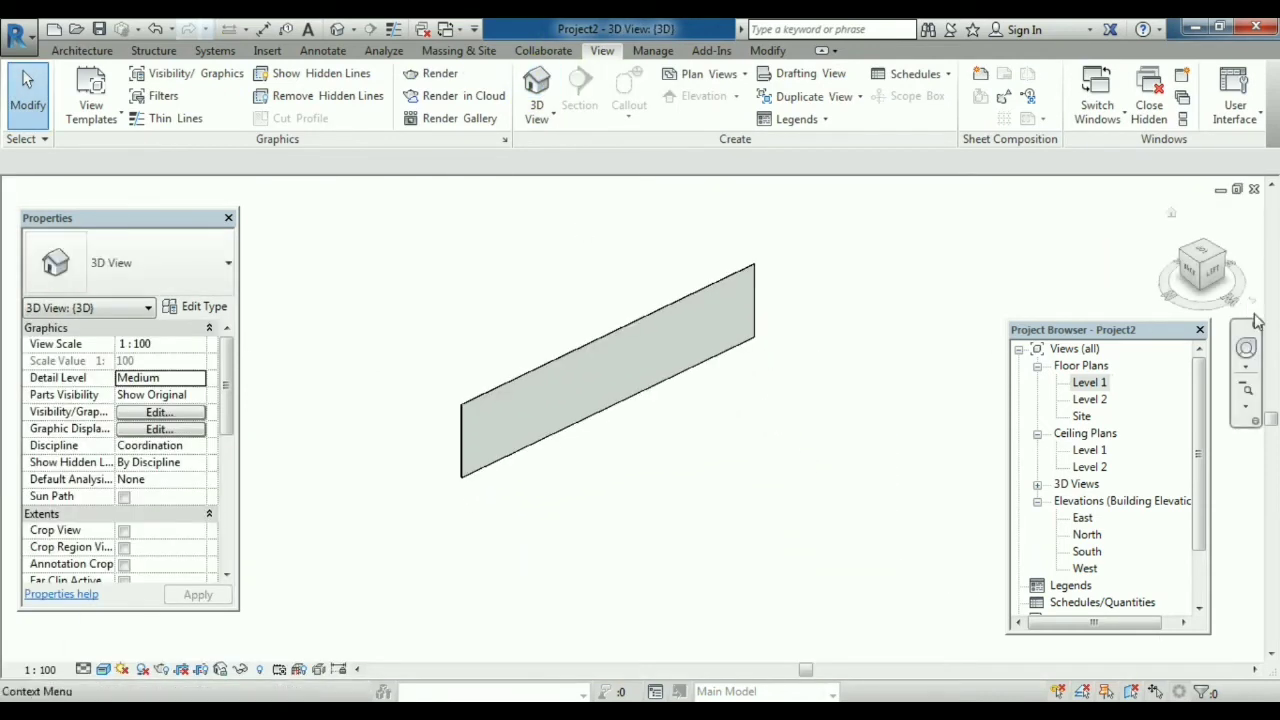
click(1253, 411)
click(1205, 423)
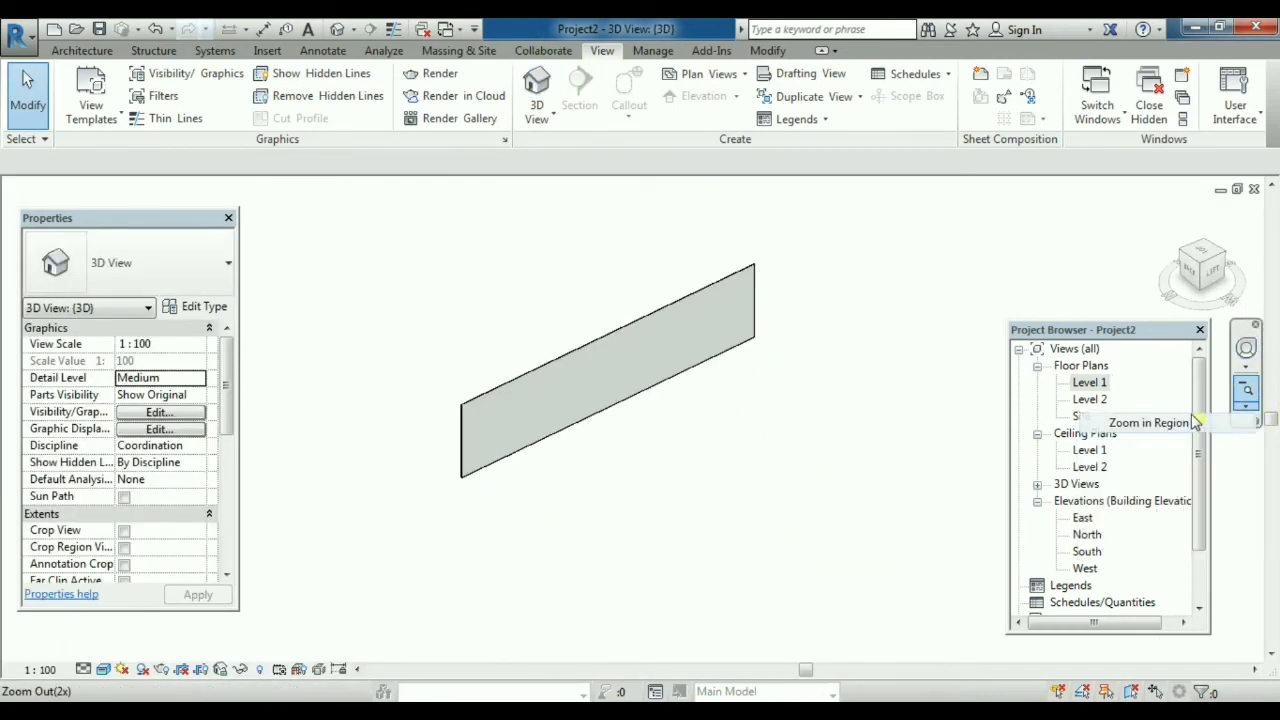
drag(507, 514, 826, 228)
shift+middle_drag(703, 520, 789, 457)
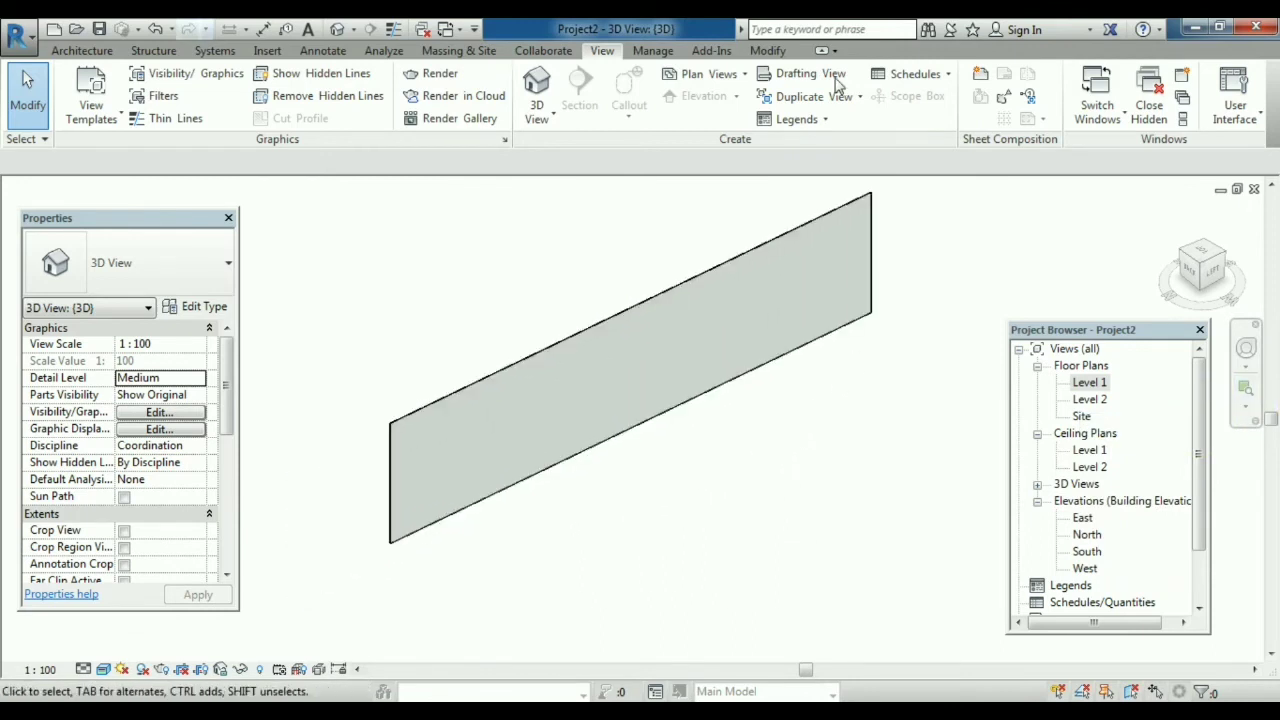
click(98, 51)
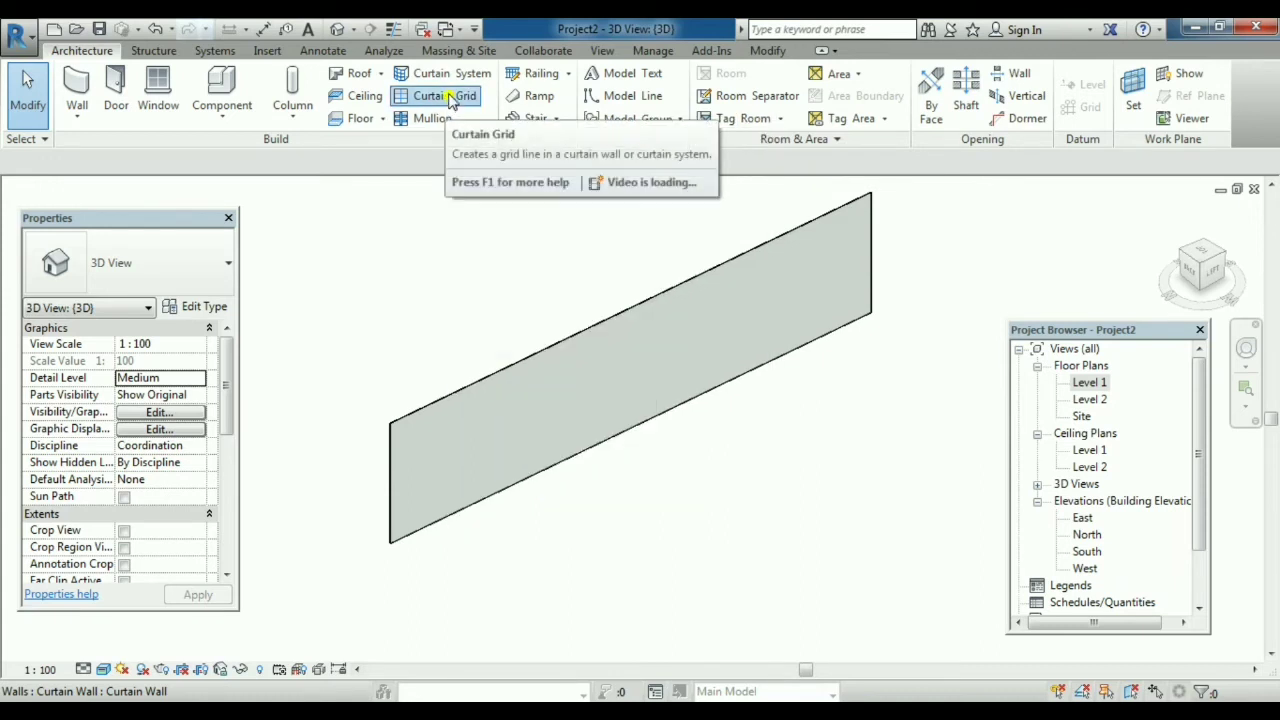
- Add two horizontal curtain grid lines near the top of the wall
click(447, 97)
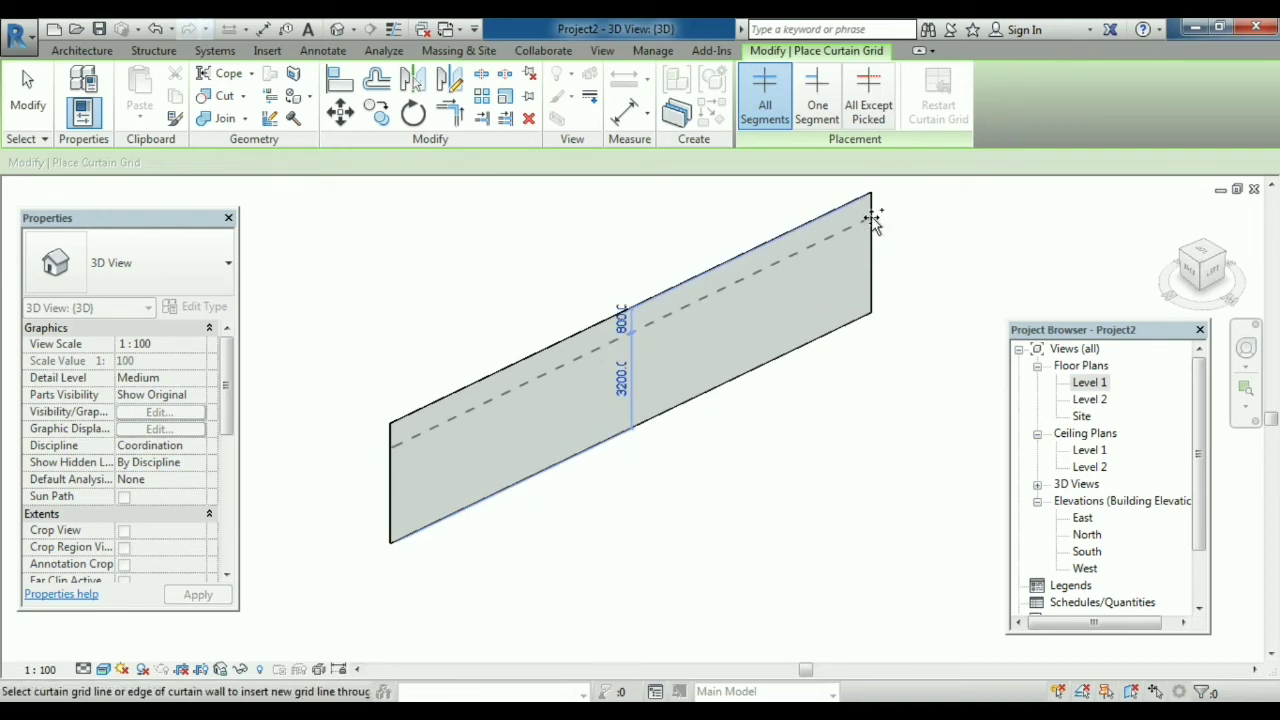
click(872, 250)
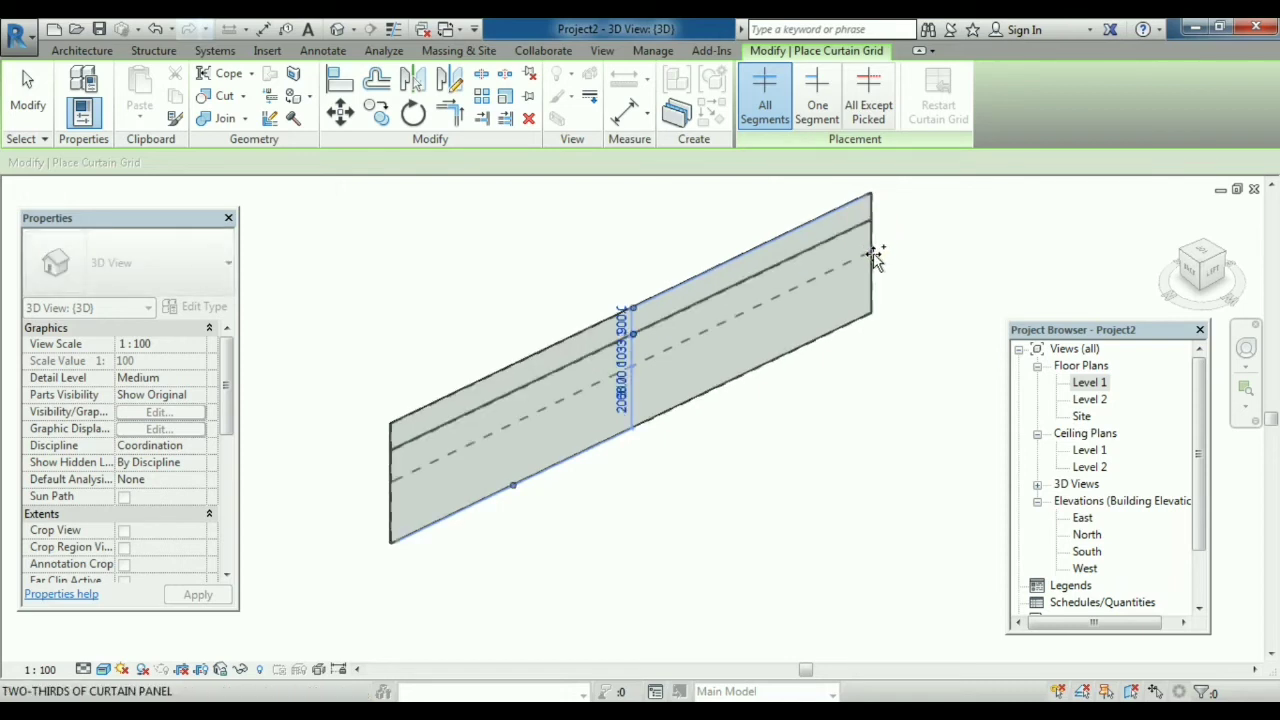
click(872, 257)
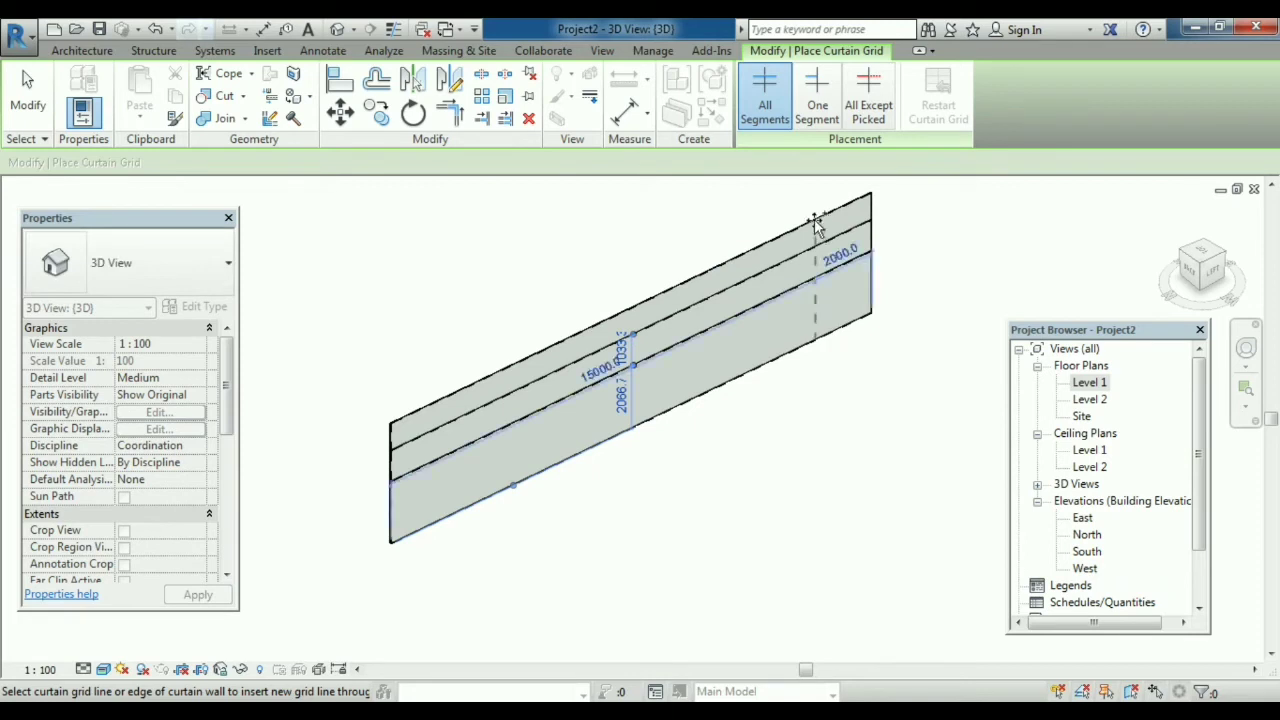
- Add five full-height vertical grid lines along the wall, including midpoint and two-thirds positions
click(768, 368)
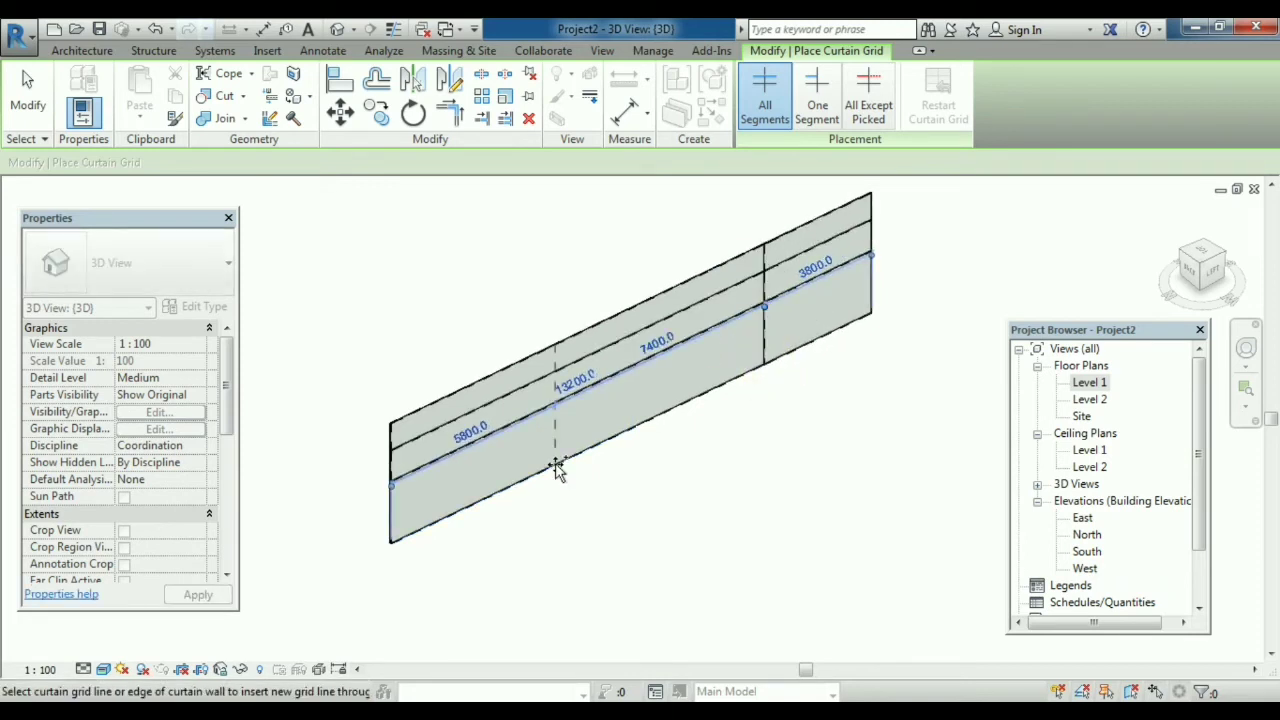
click(556, 467)
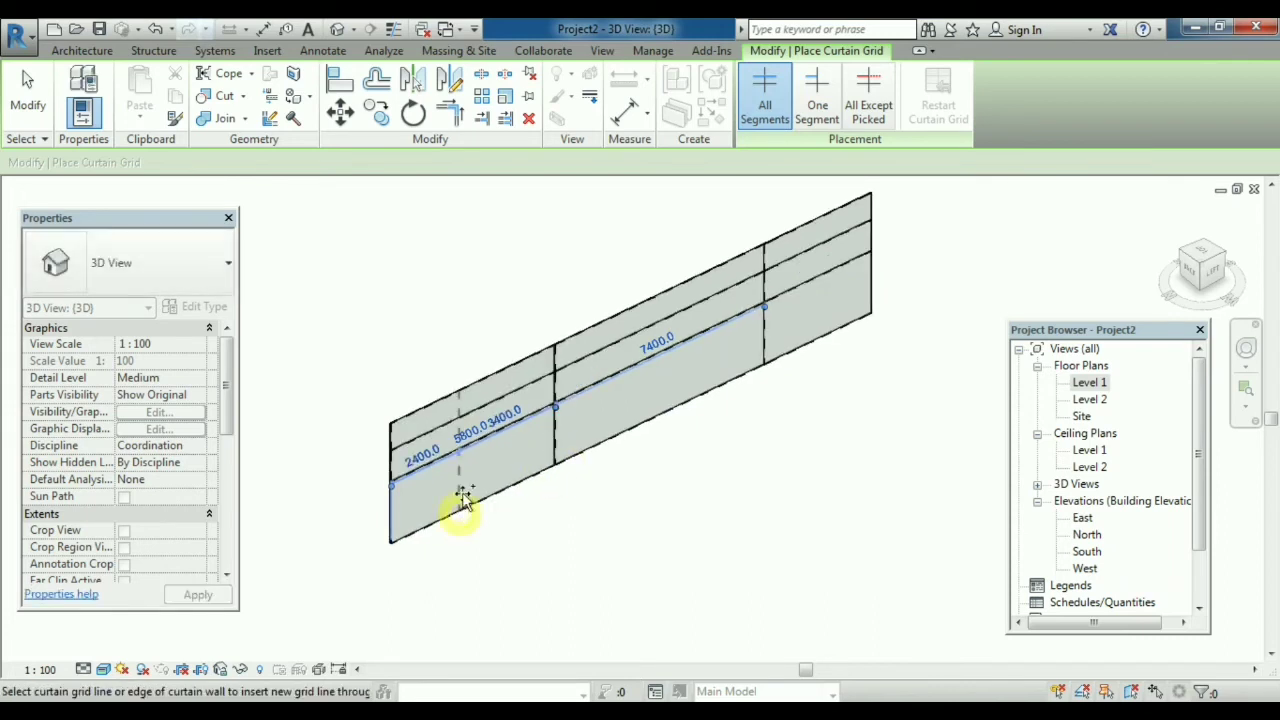
click(458, 503)
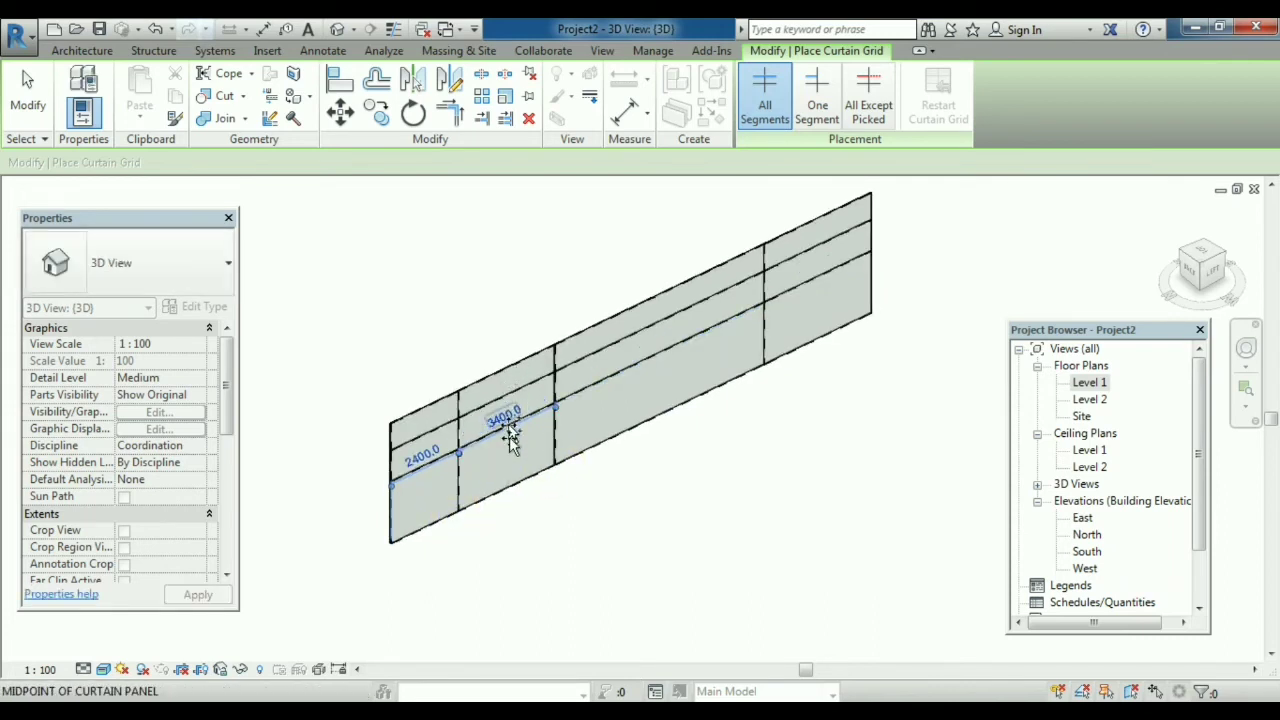
click(506, 370)
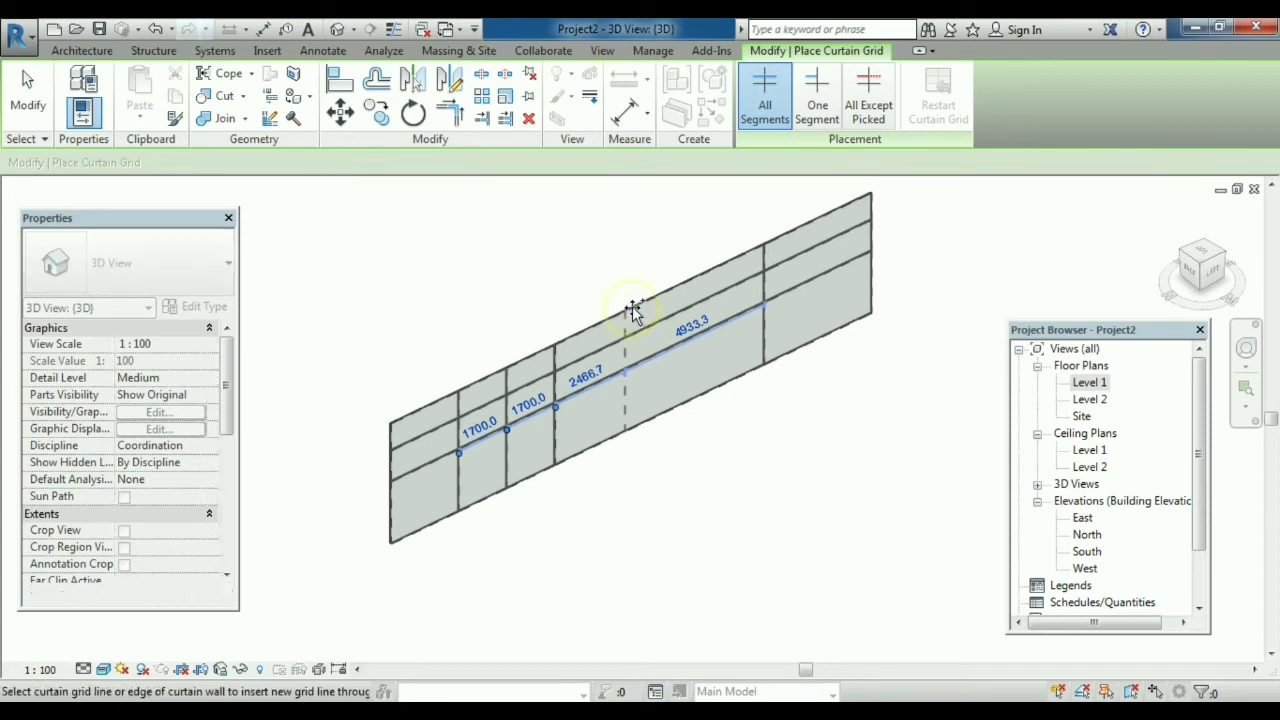
click(632, 310)
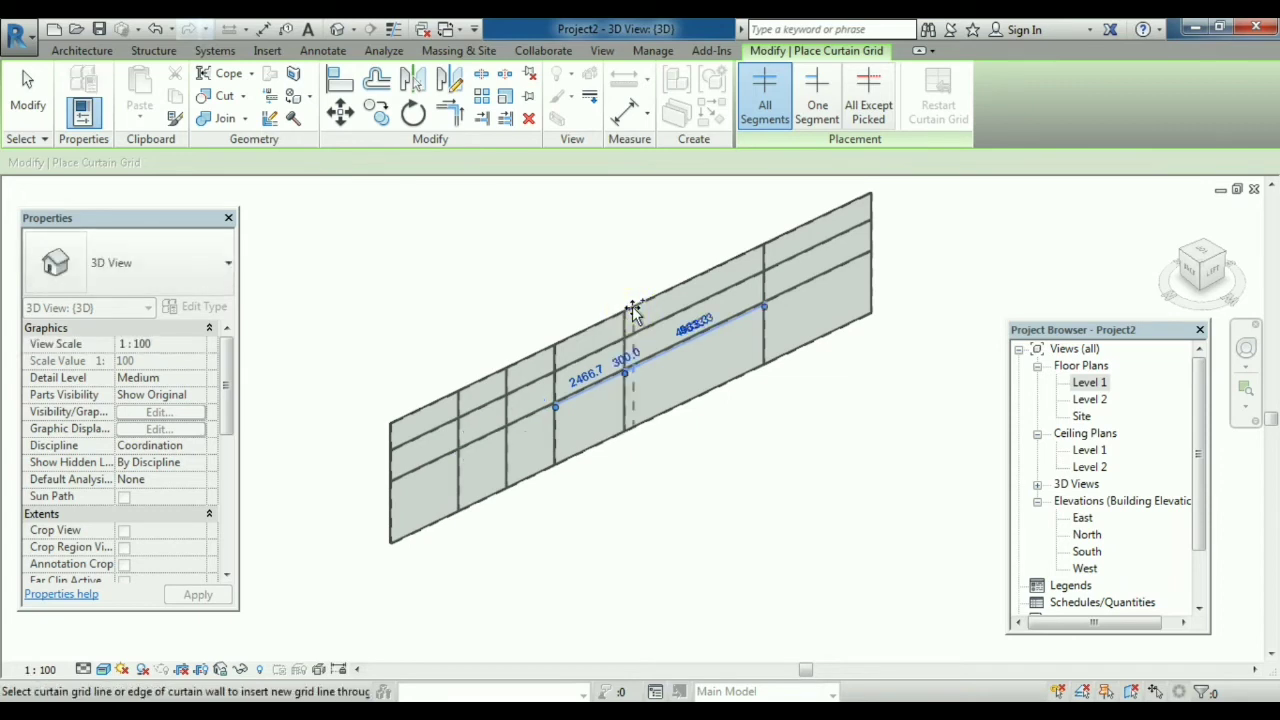
- Place One Segment grid lines that split four individual panels vertically and horizontally
click(818, 108)
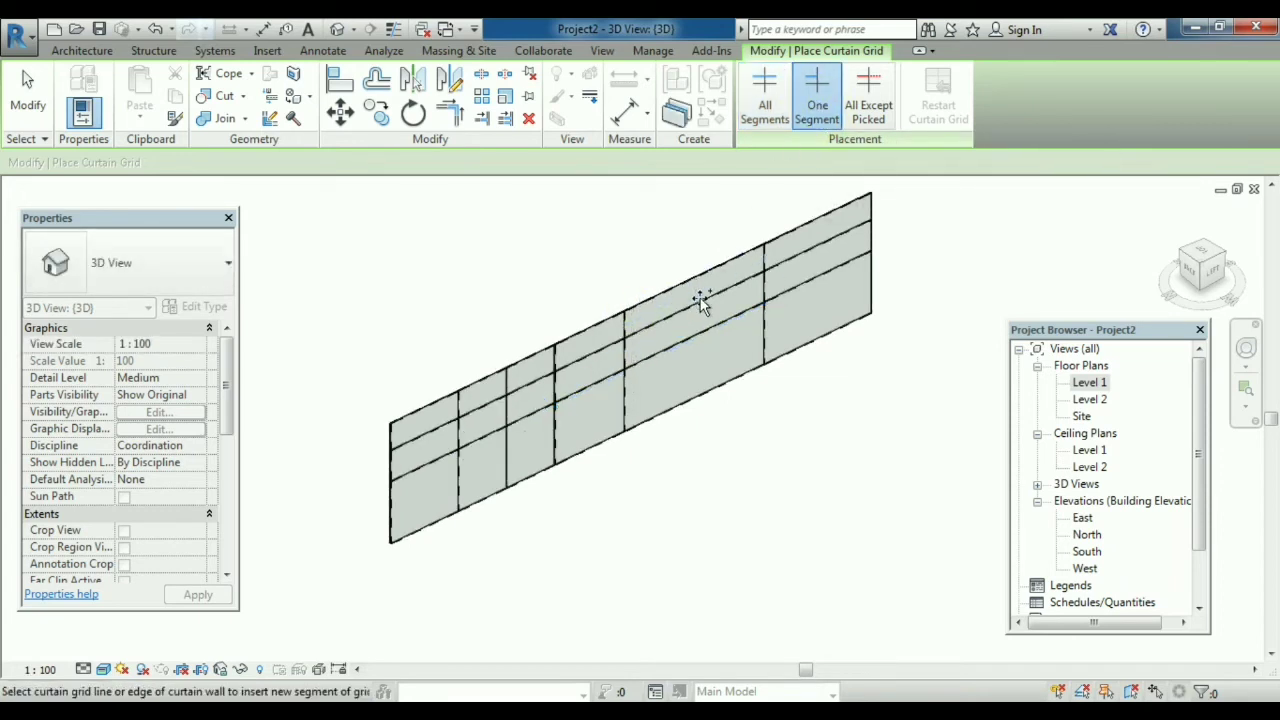
click(703, 283)
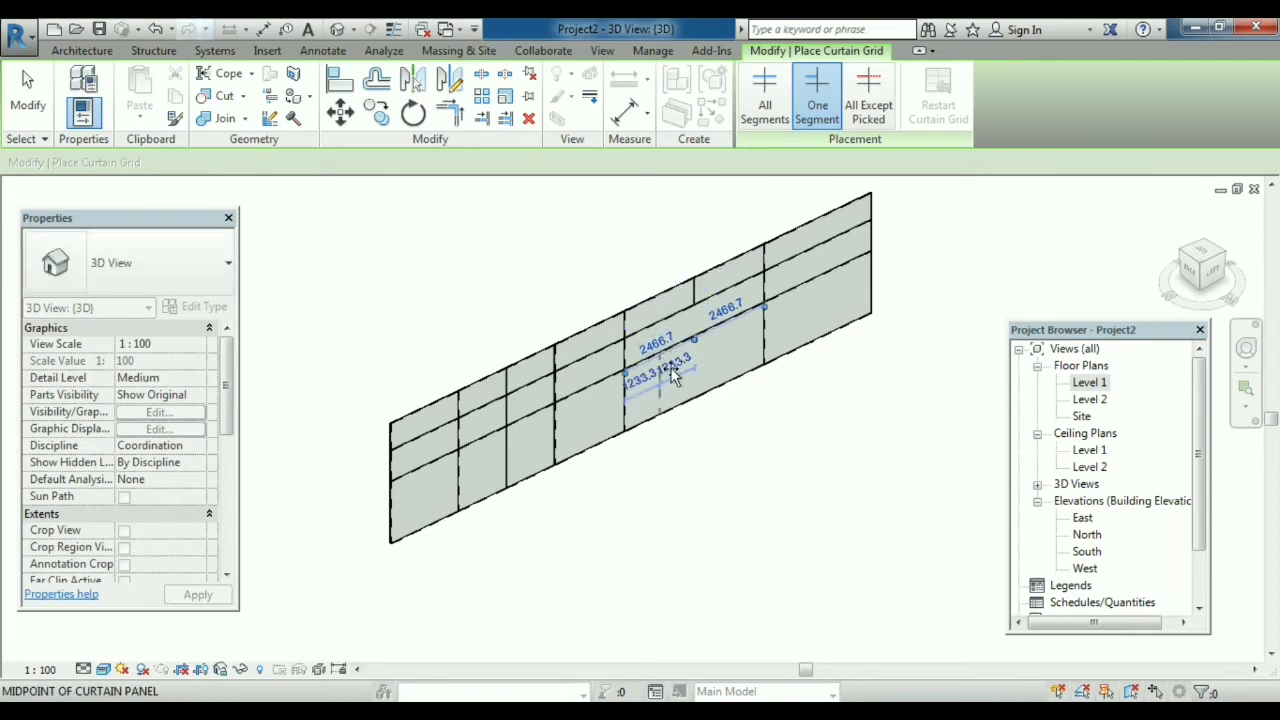
click(672, 413)
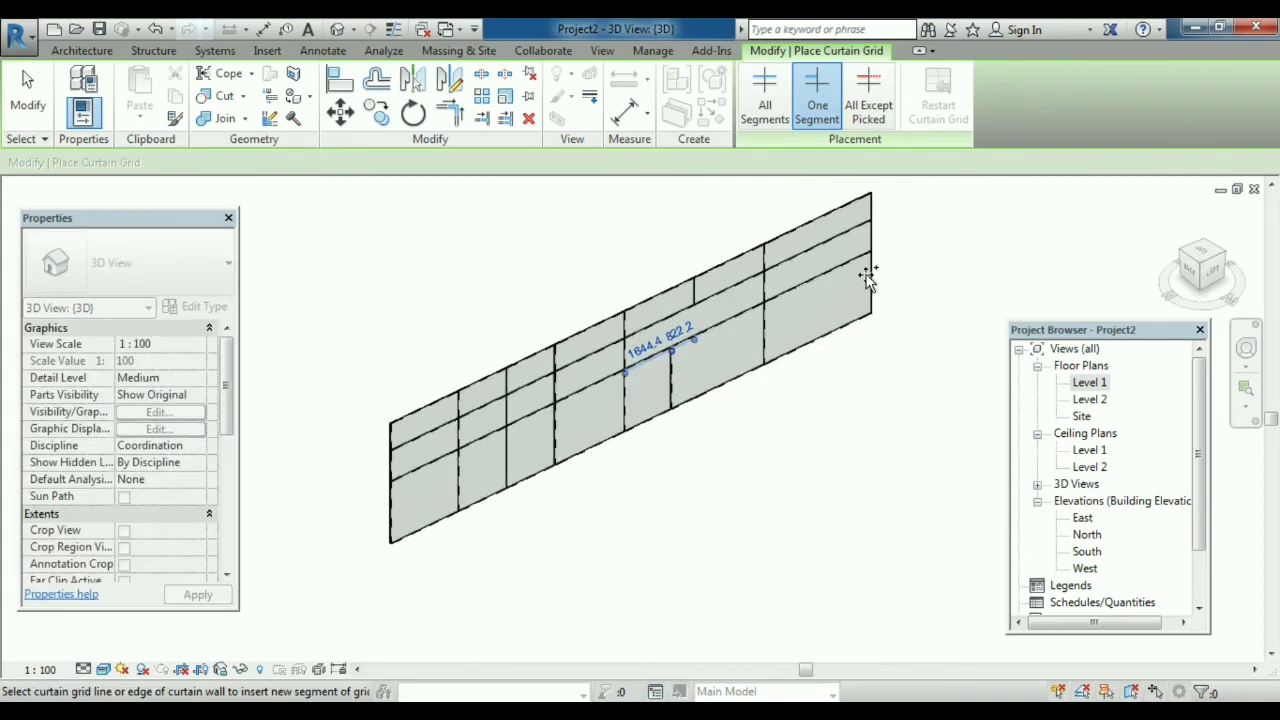
click(789, 325)
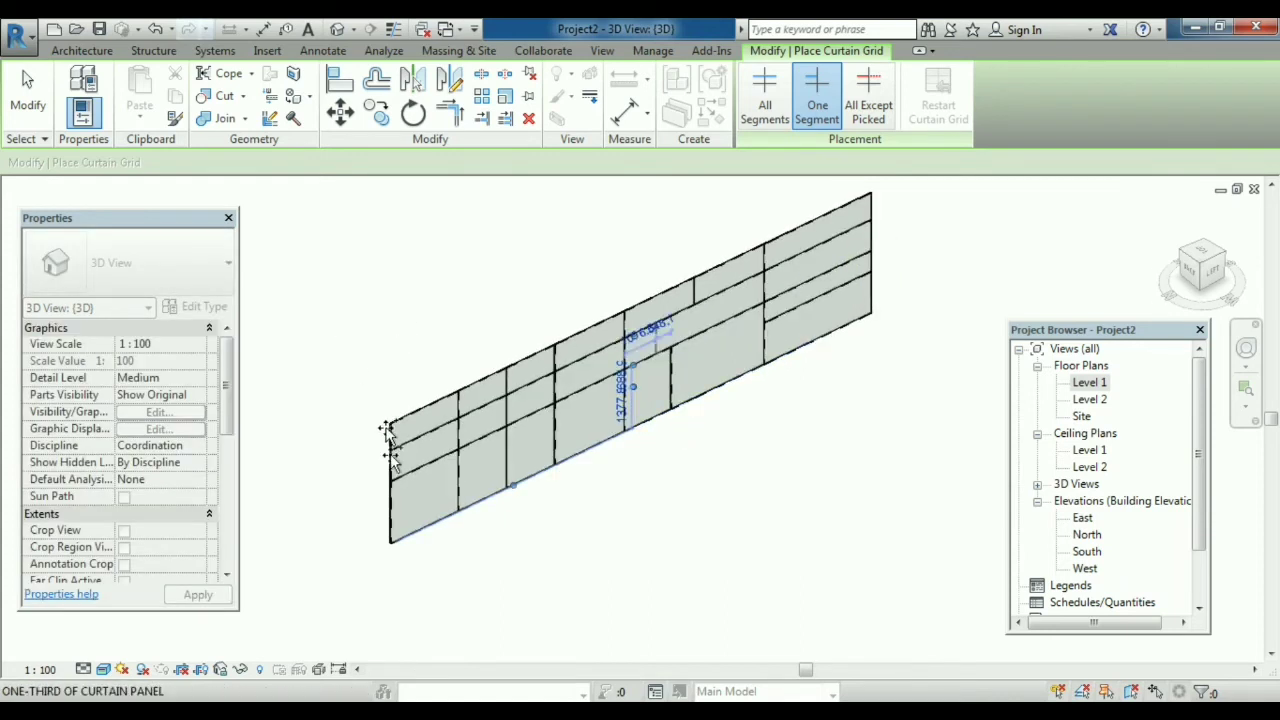
click(397, 505)
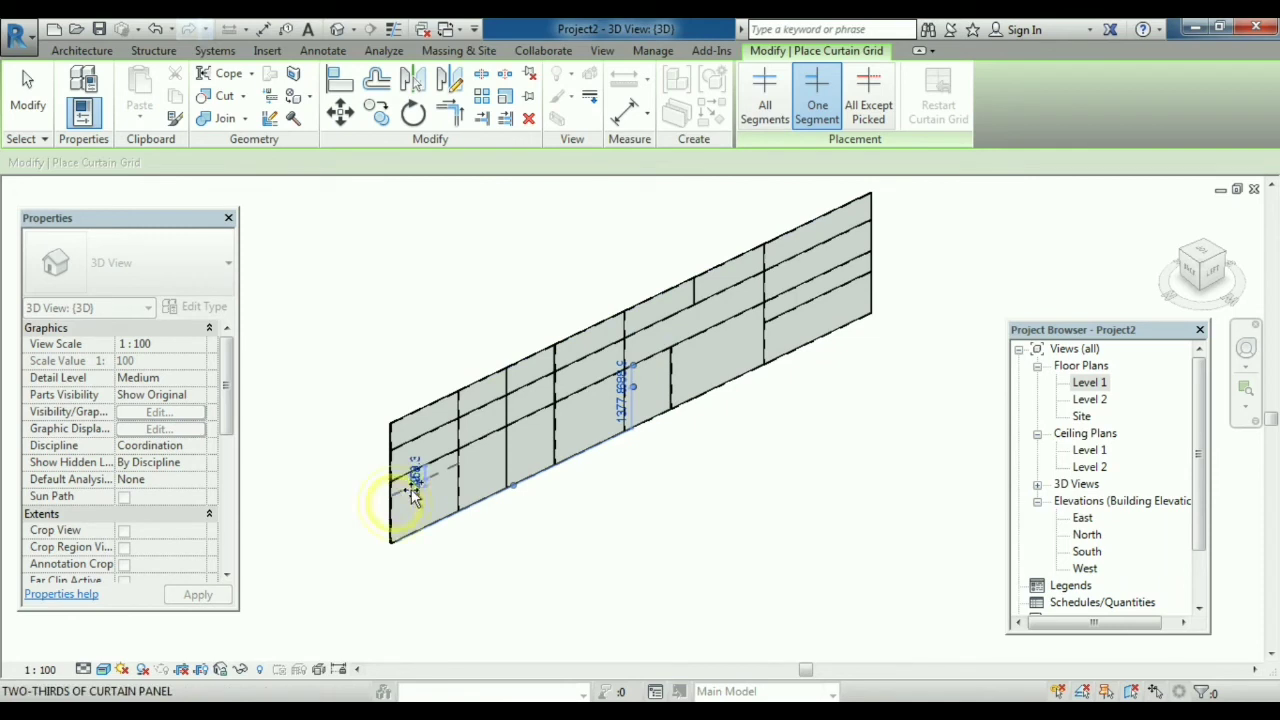
- Add an All Except Picked horizontal grid line that skips two panel segments
click(872, 120)
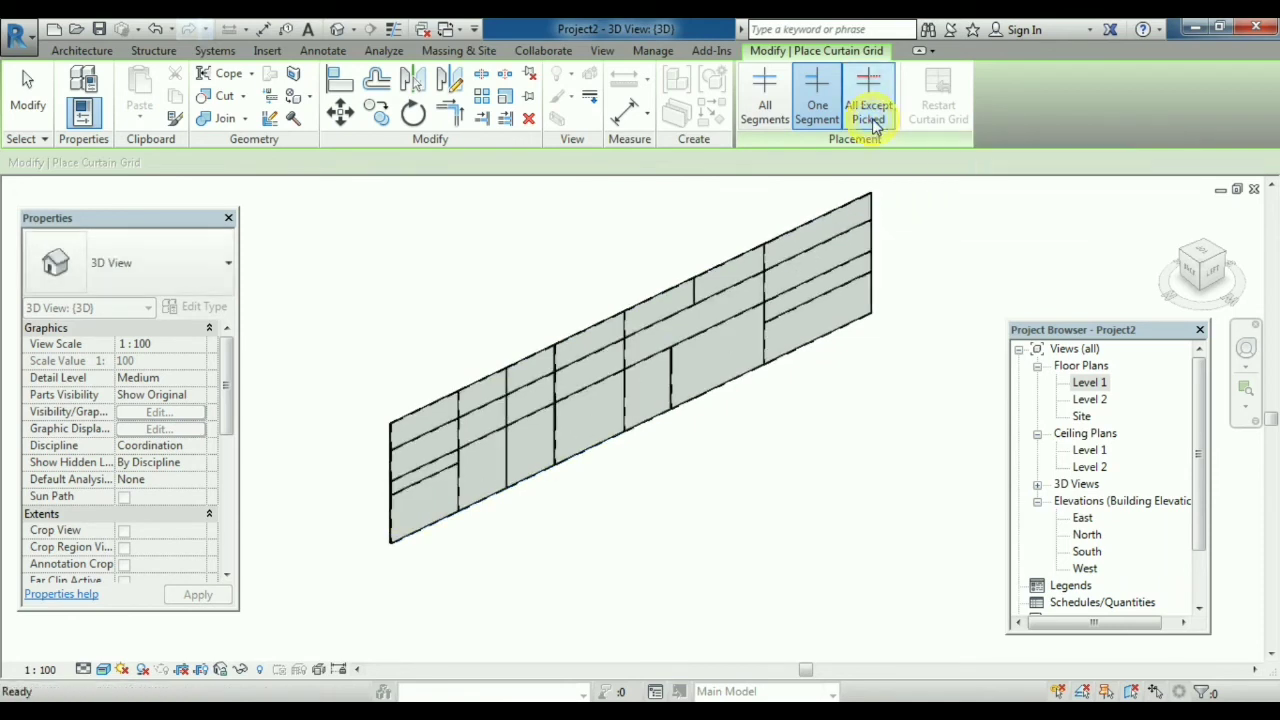
click(873, 297)
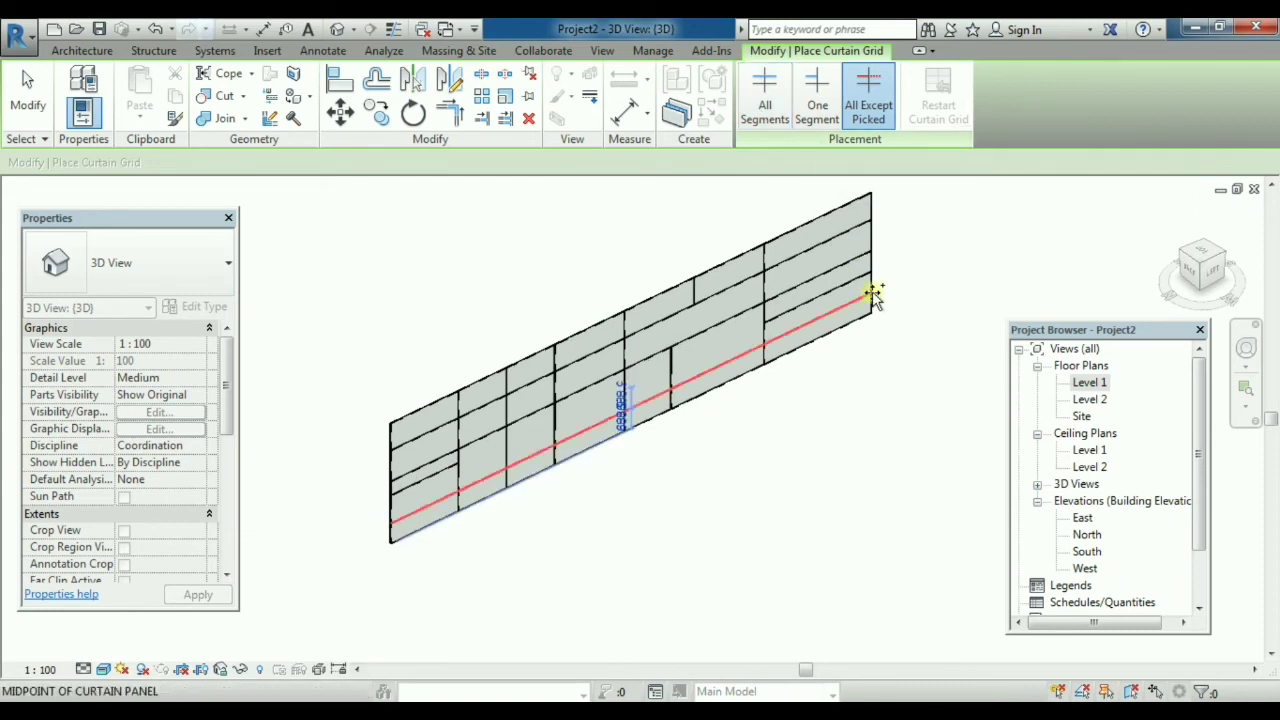
click(527, 457)
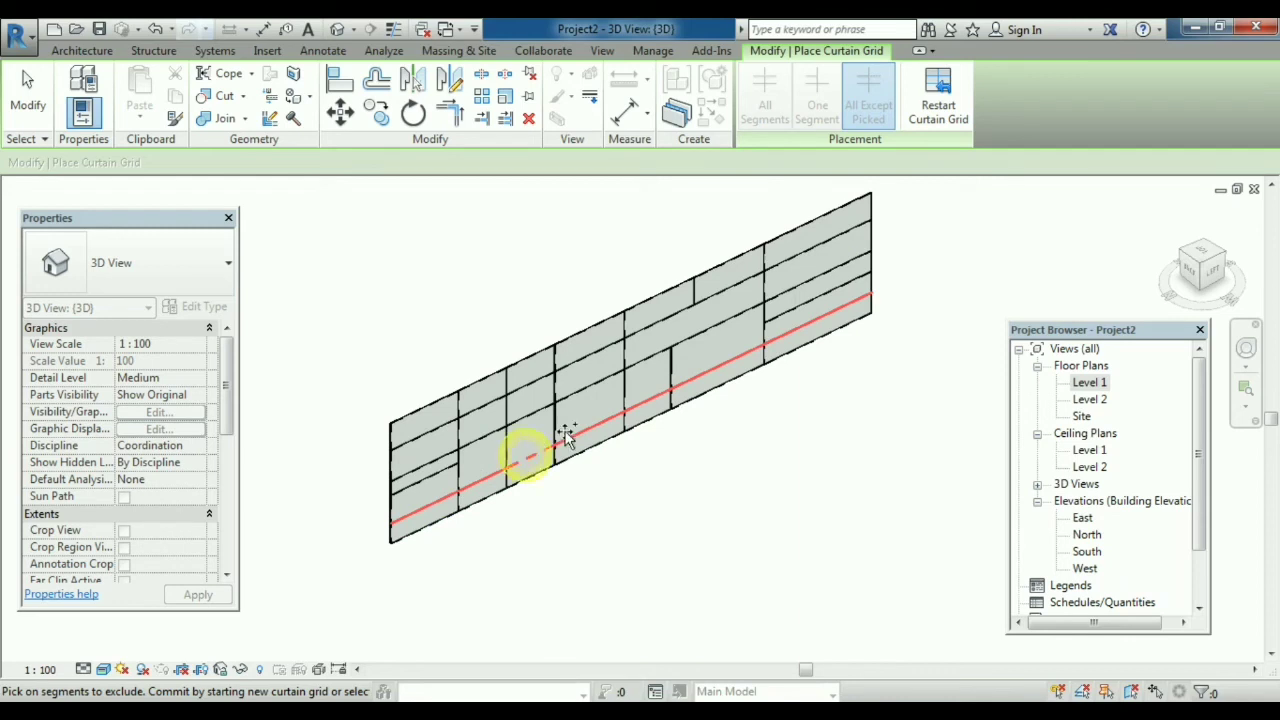
click(647, 397)
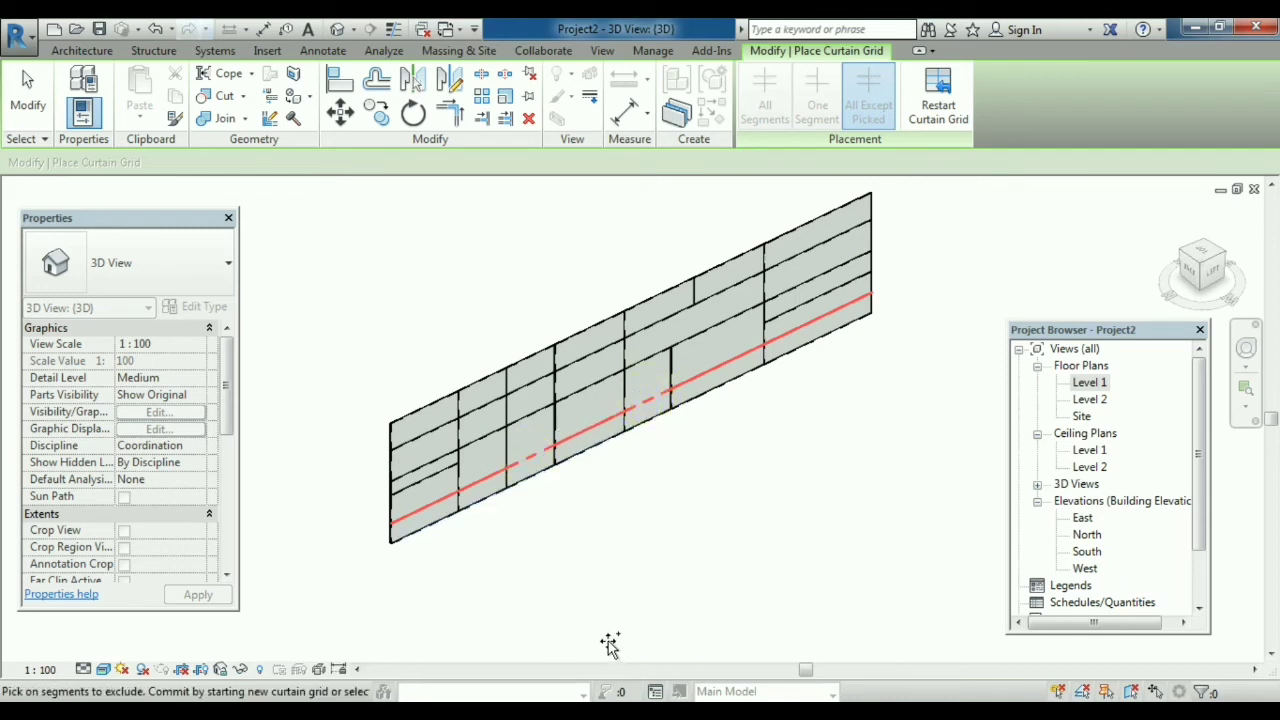
click(933, 115)
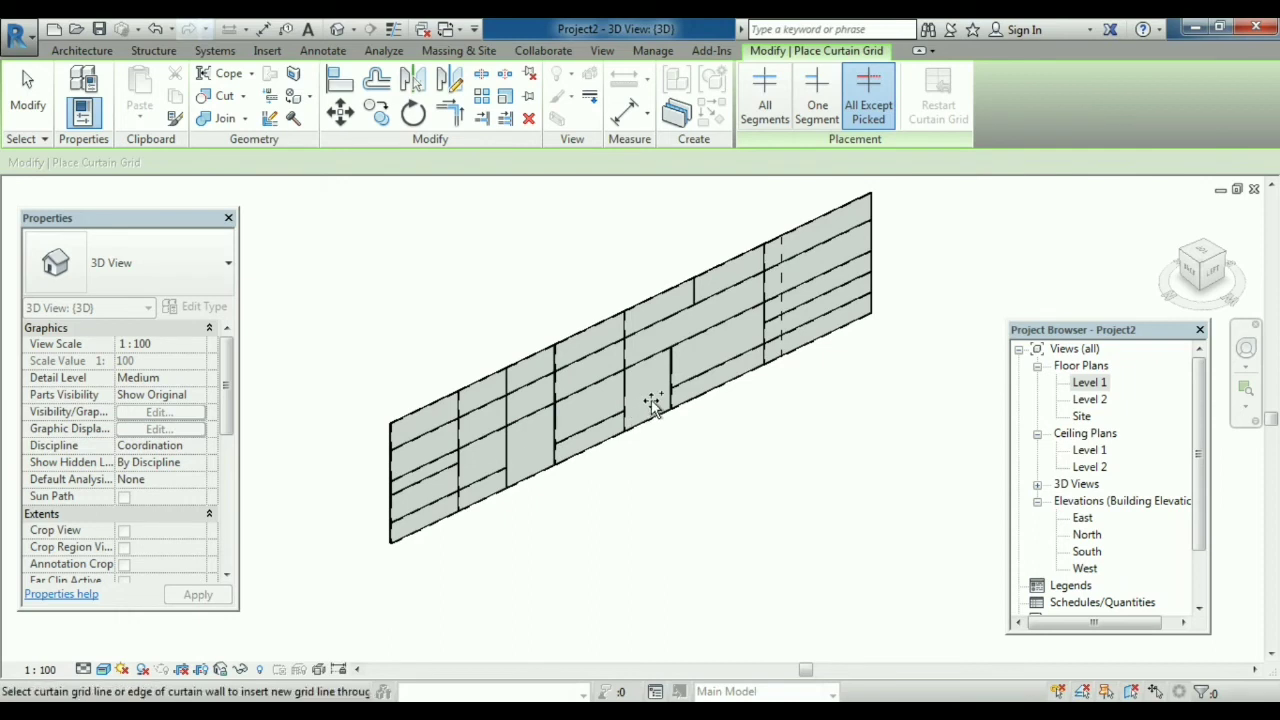
key(Escape)
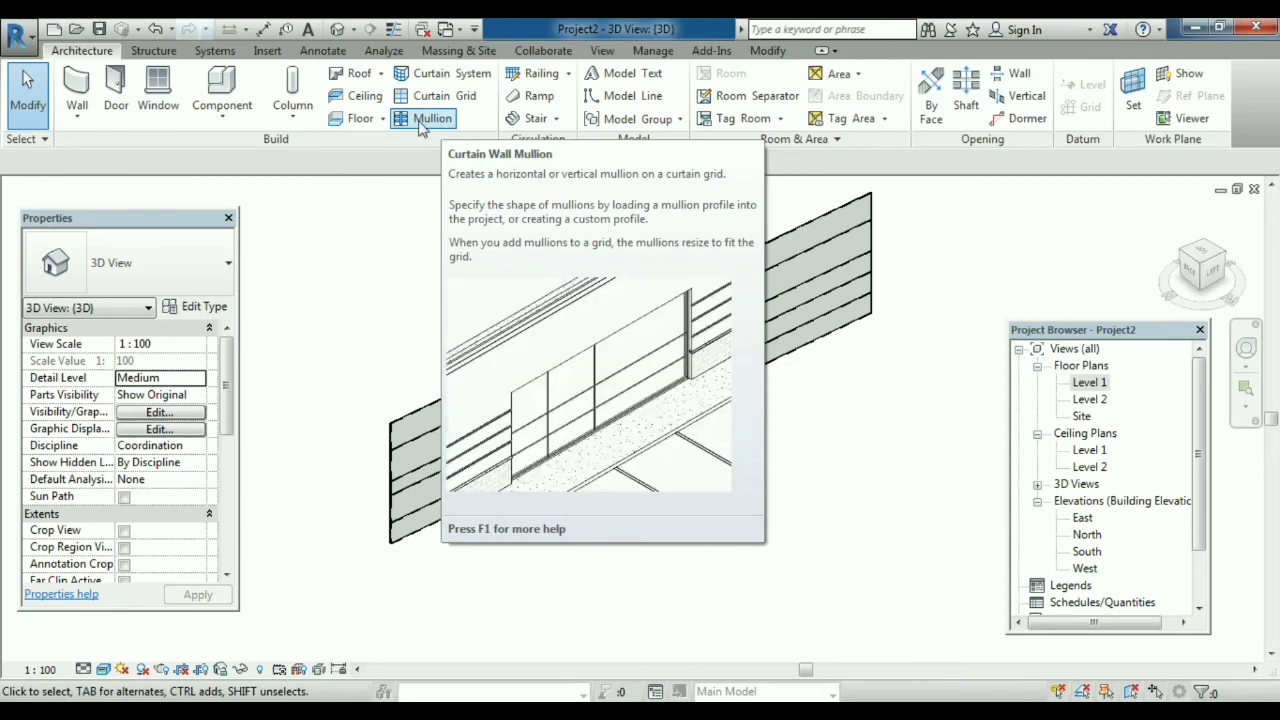
- Place mullions on the upper grid line and two single segments, then on all remaining grid lines
click(428, 119)
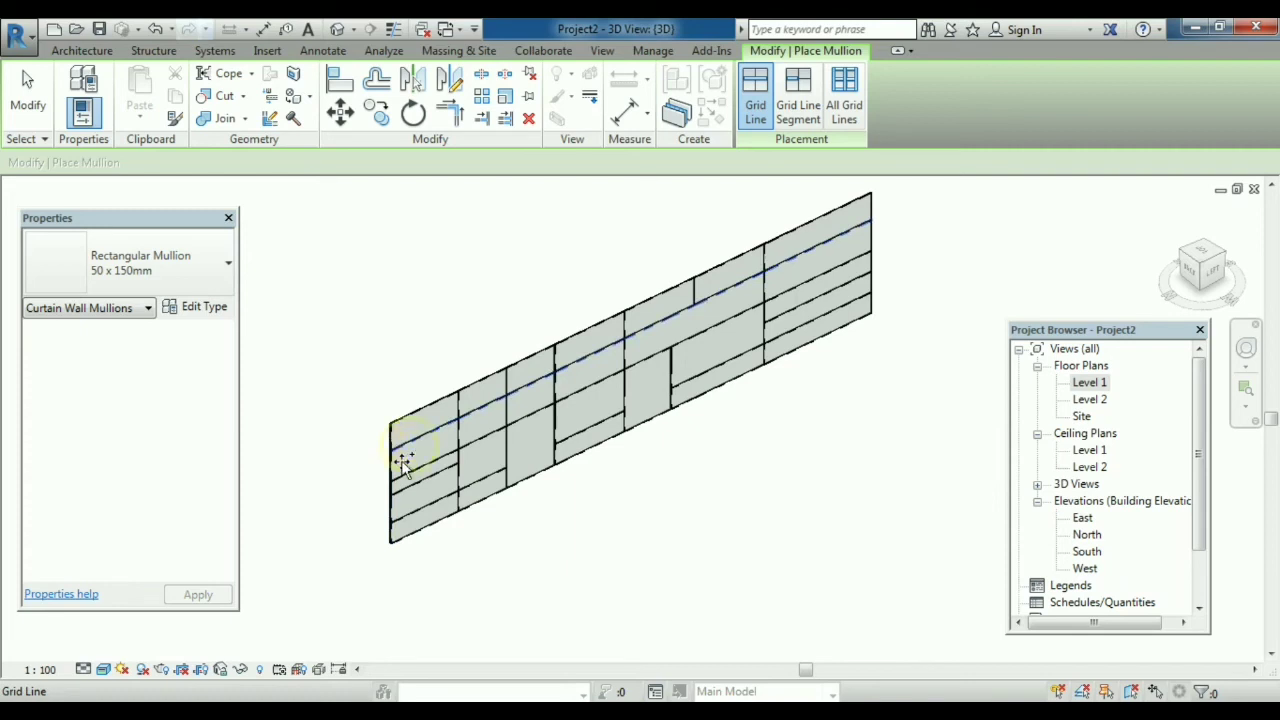
click(785, 265)
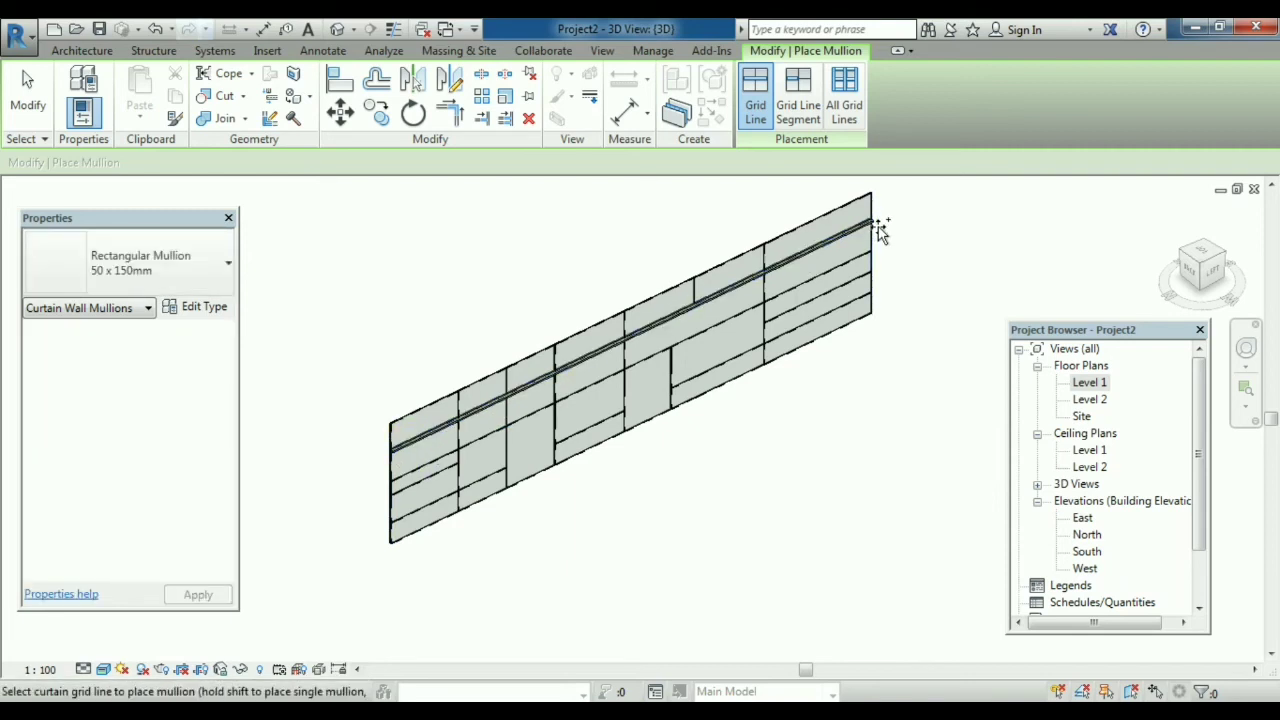
click(798, 110)
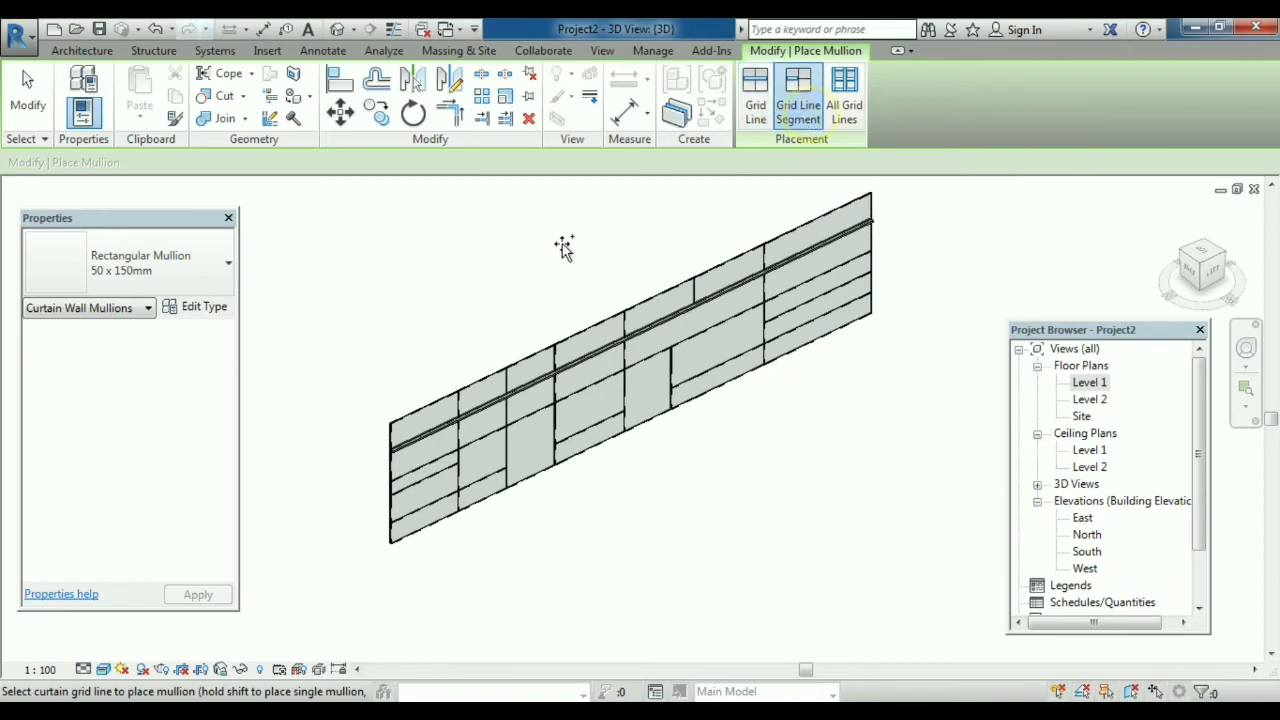
click(410, 472)
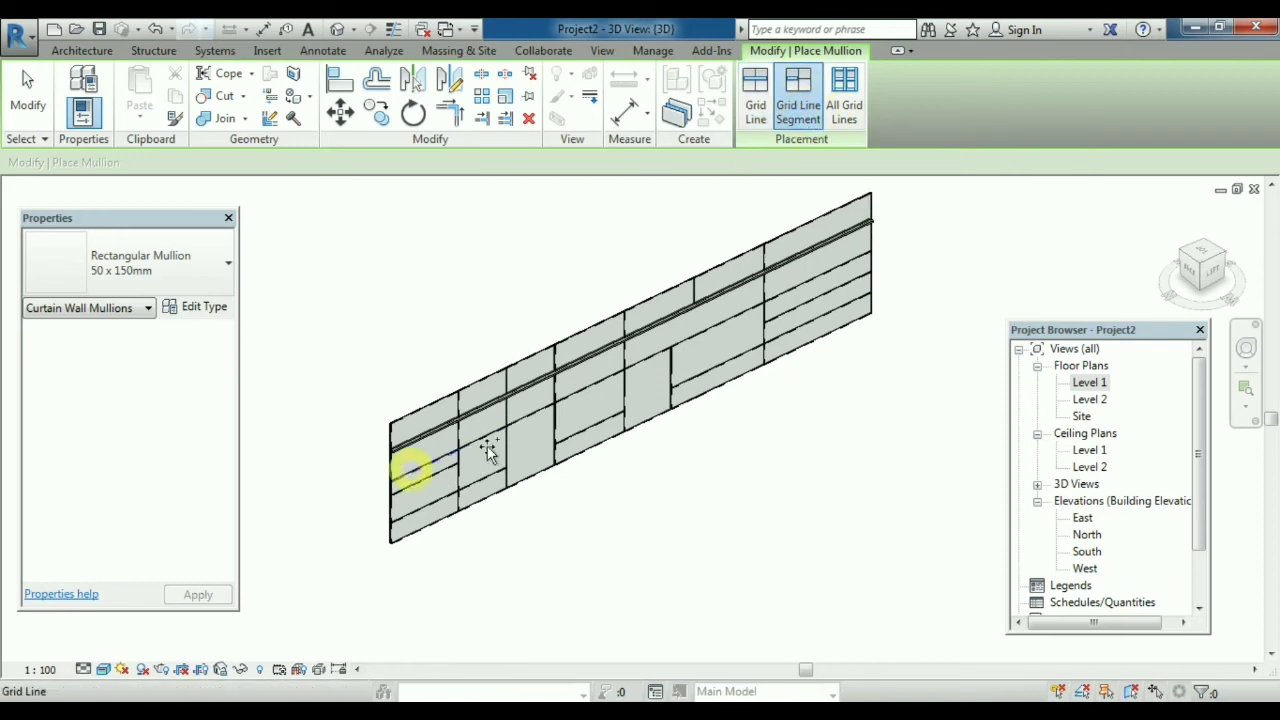
click(537, 410)
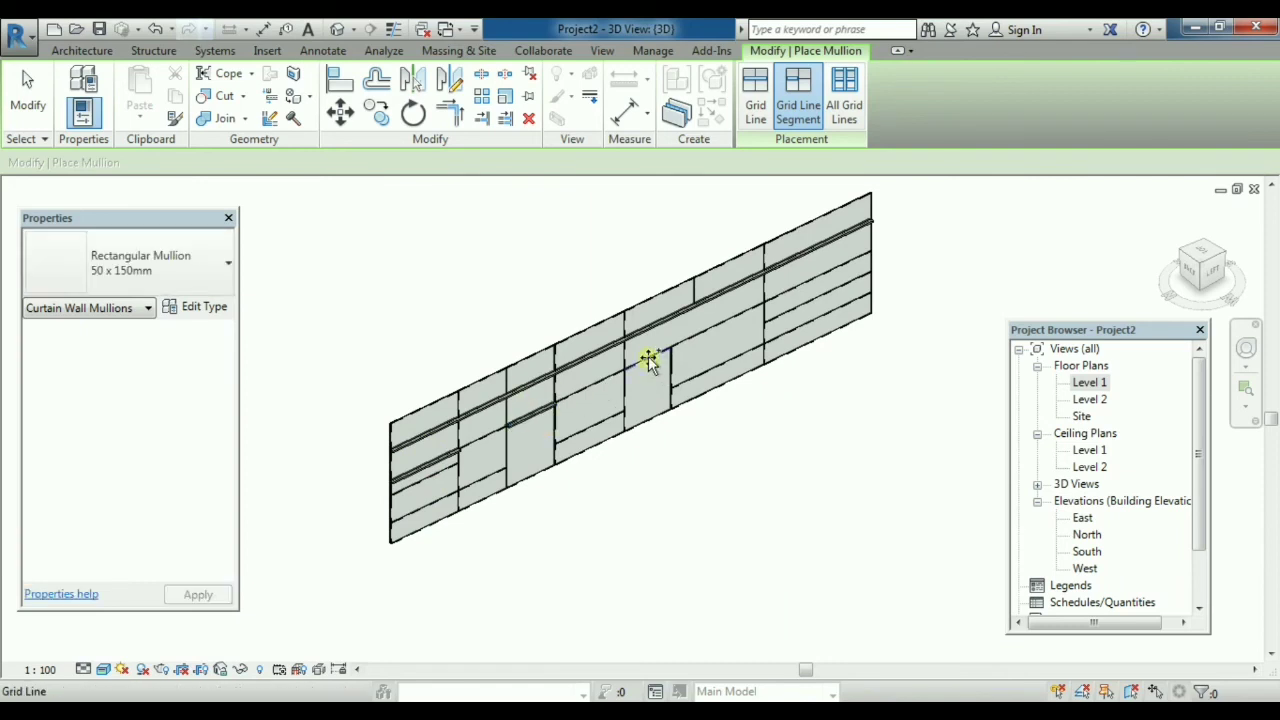
click(846, 112)
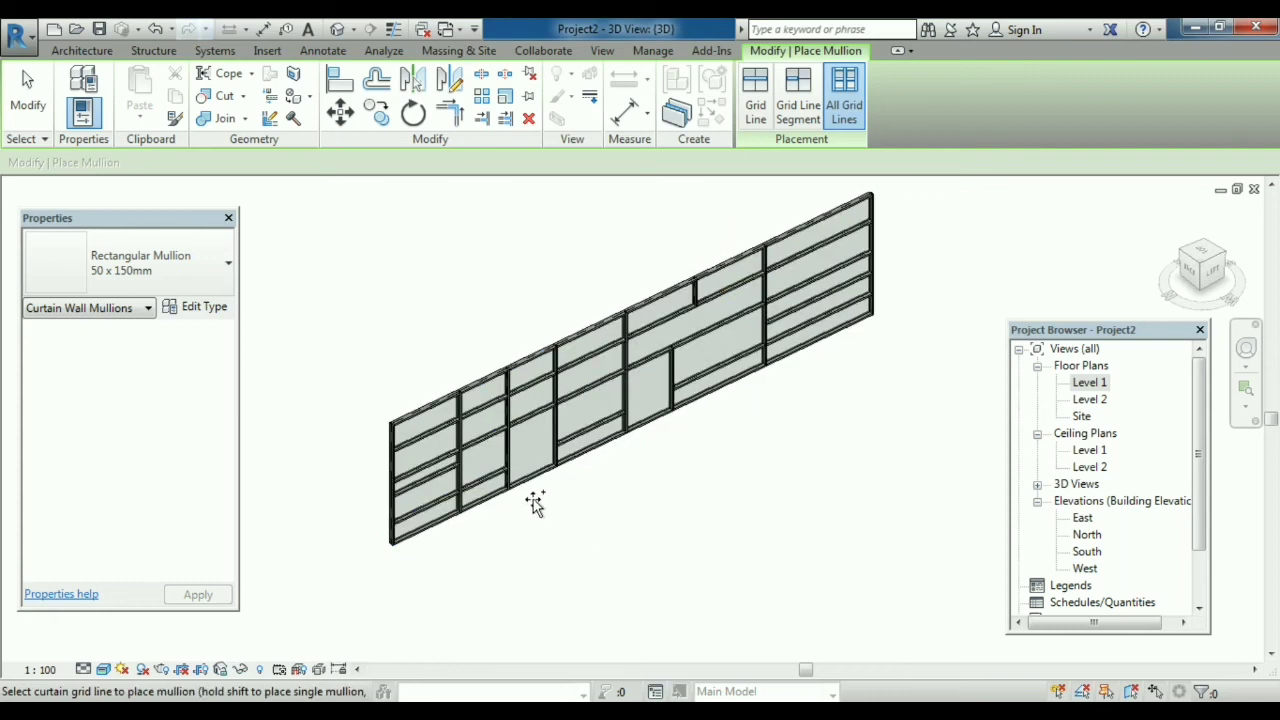
key(Escape)
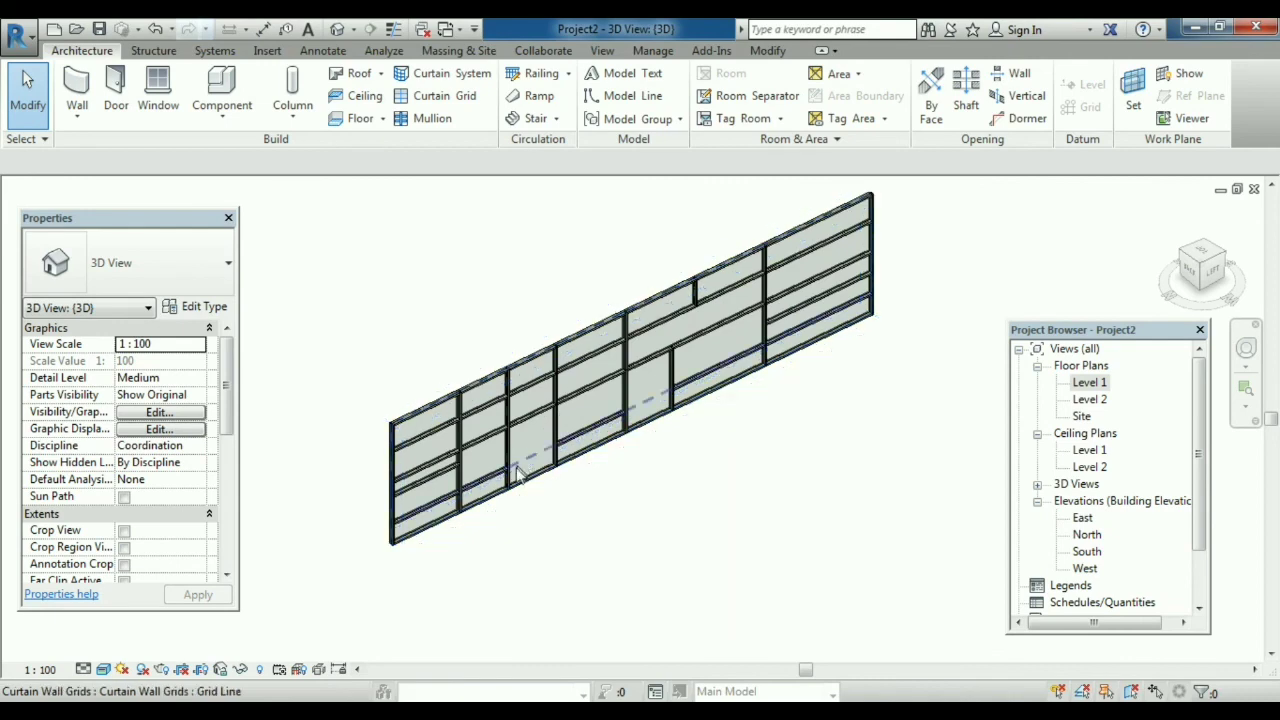
- Change the selected curtain wall type's Vertical Mullions Interior Type to Circular Mullion : 25mm Radius
click(458, 404)
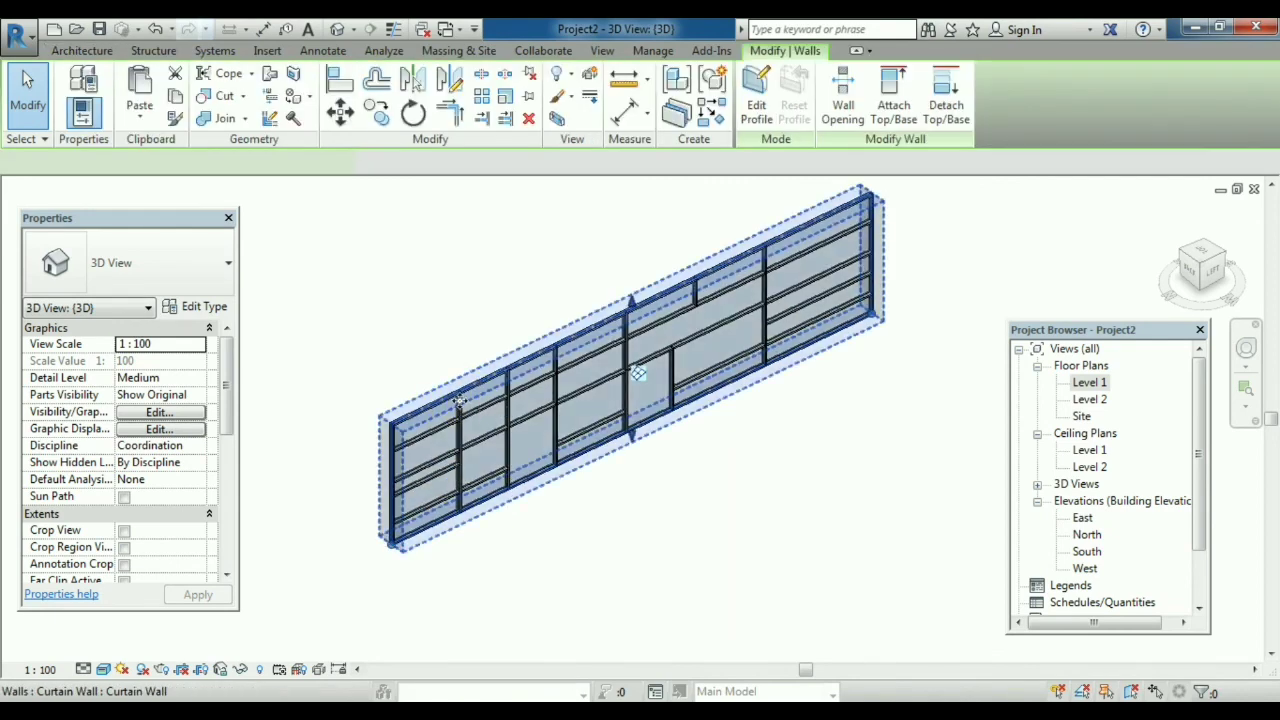
click(185, 311)
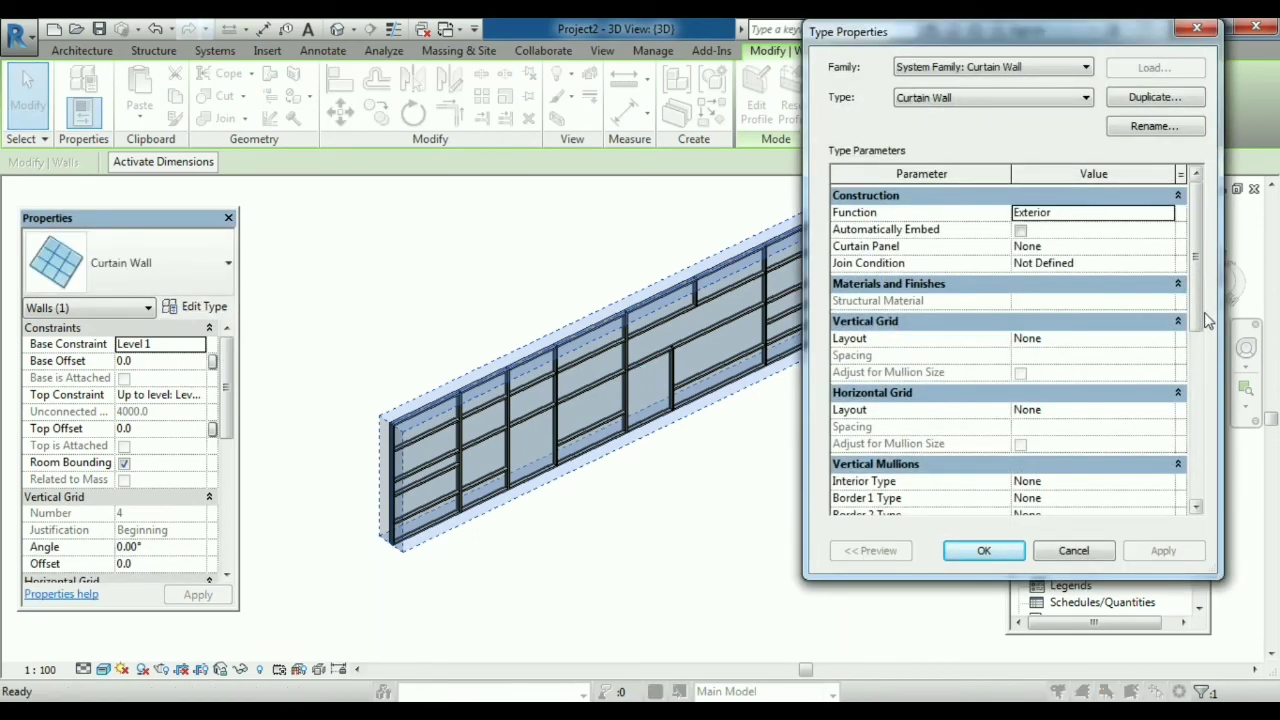
drag(1196, 318, 1192, 380)
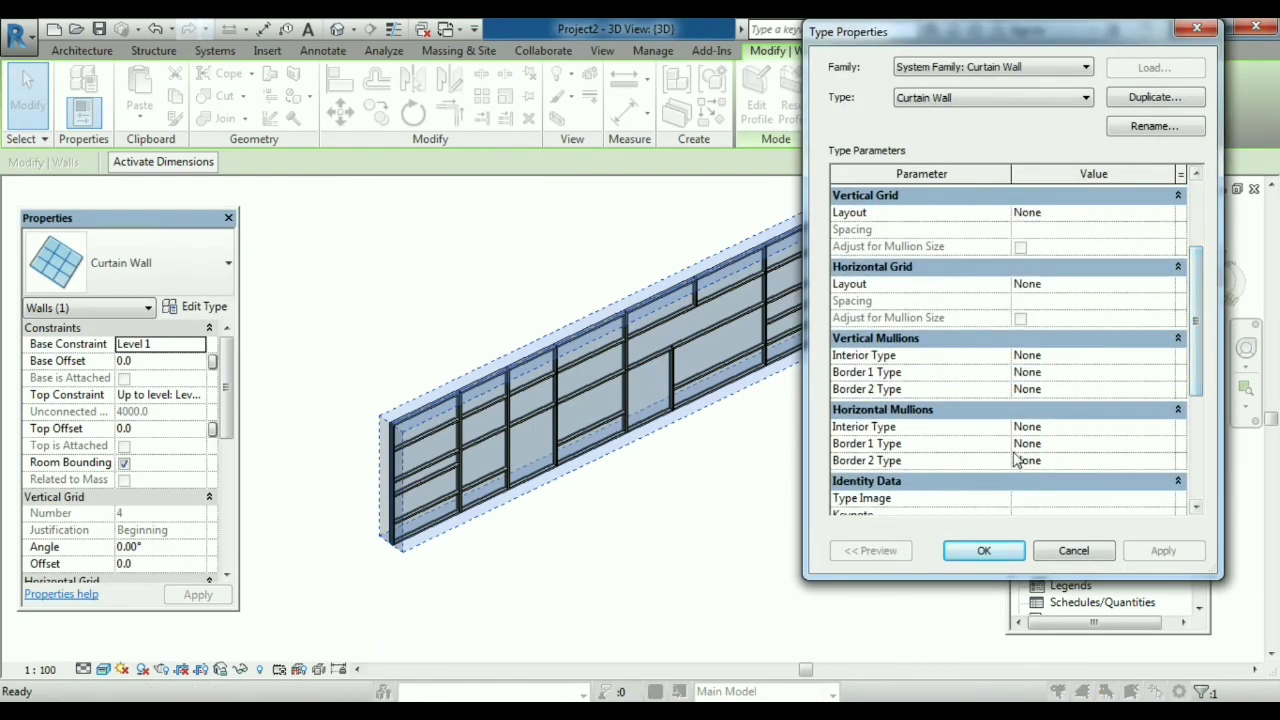
click(1170, 357)
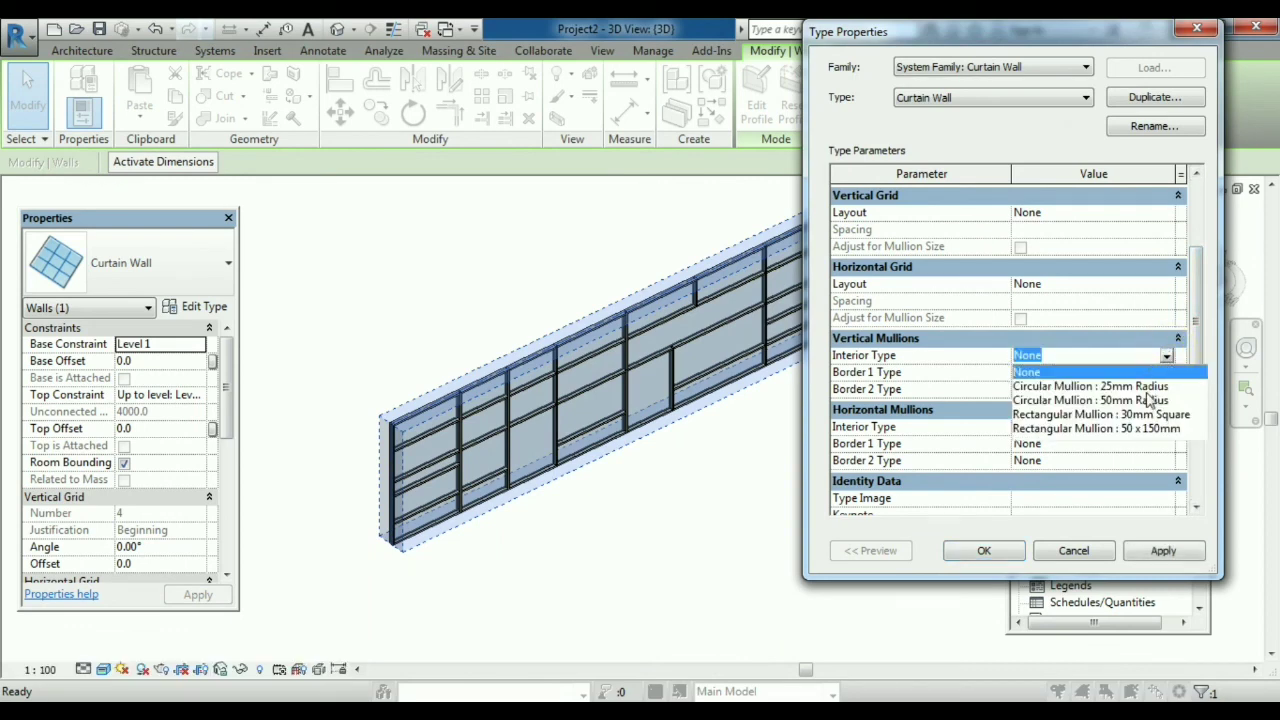
click(1148, 388)
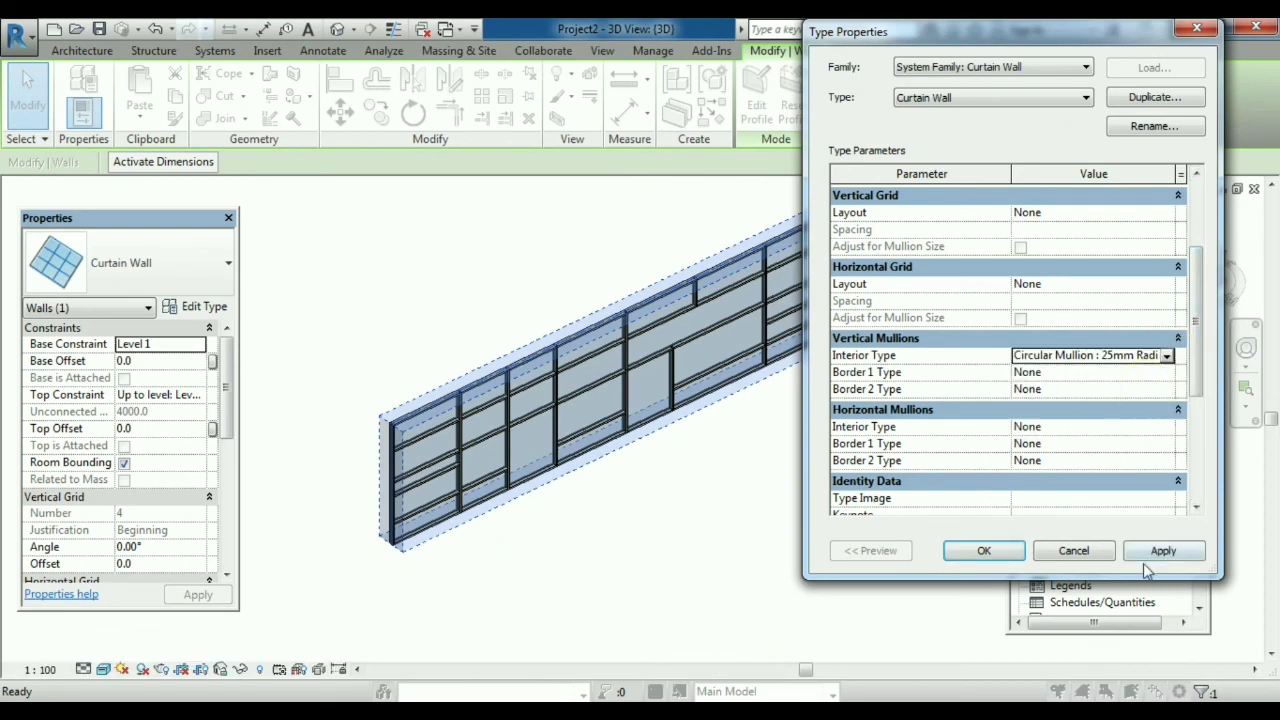
click(1167, 553)
click(993, 540)
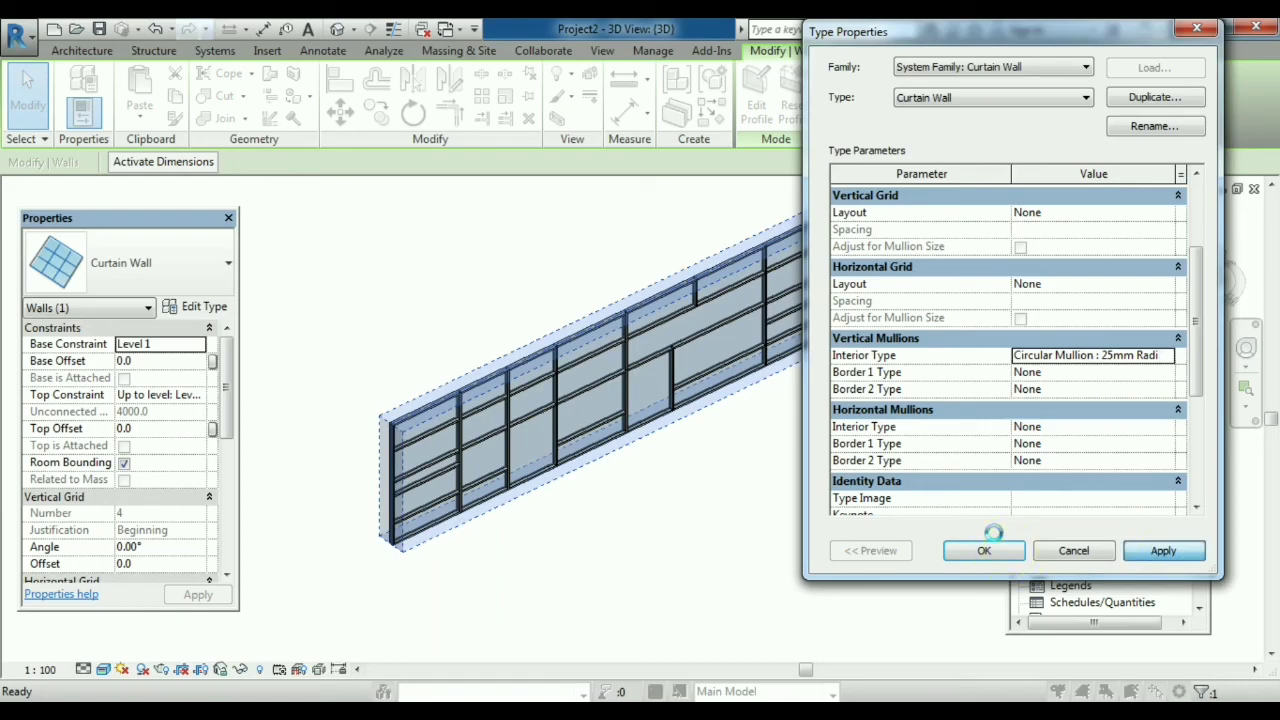